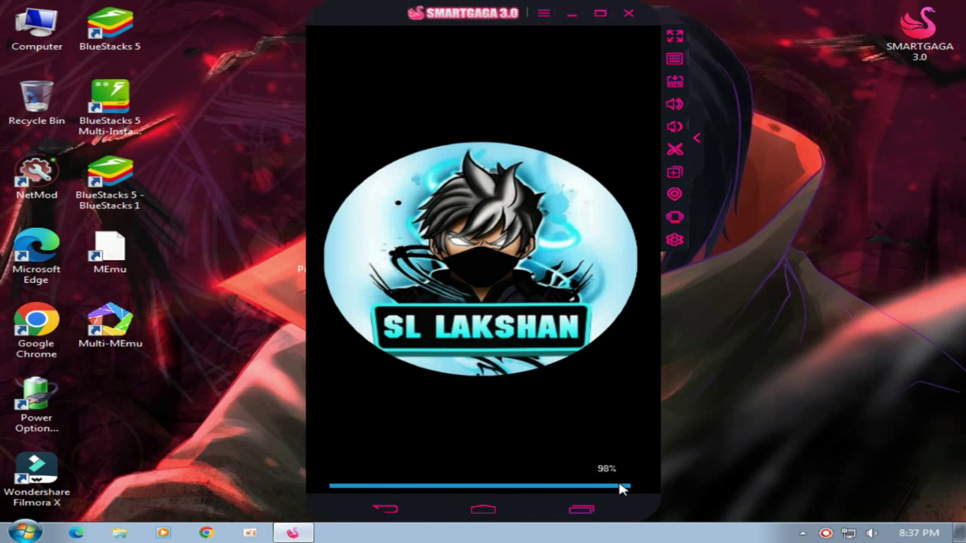
left_click(625, 464)
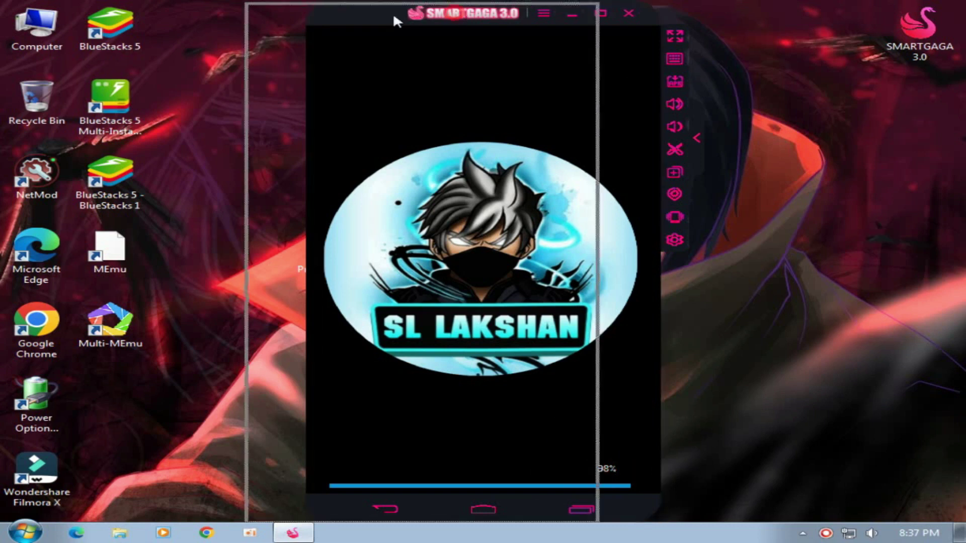
left_click_drag(431, 20, 447, 22)
left_click(623, 466)
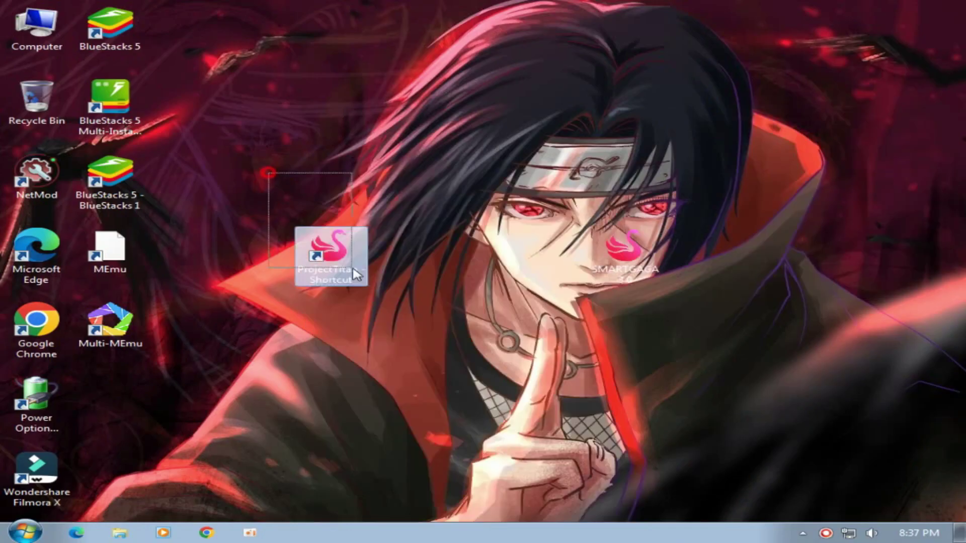
Step: Open the file location of the ProjectTitan desktop shortcut and go up to the ProjectTitan folder
right_click(341, 243)
left_click(459, 221)
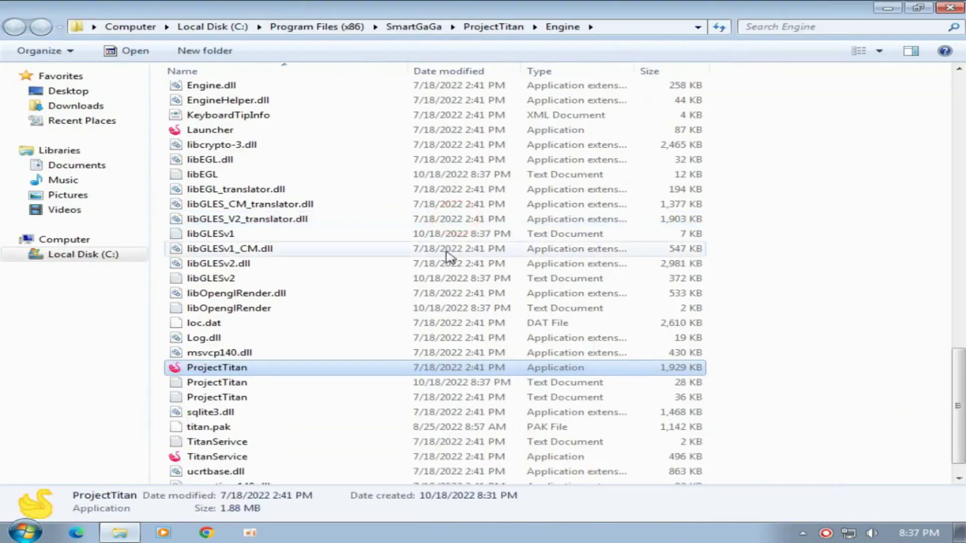
scroll(550, 123, "up", 5)
left_click(519, 26)
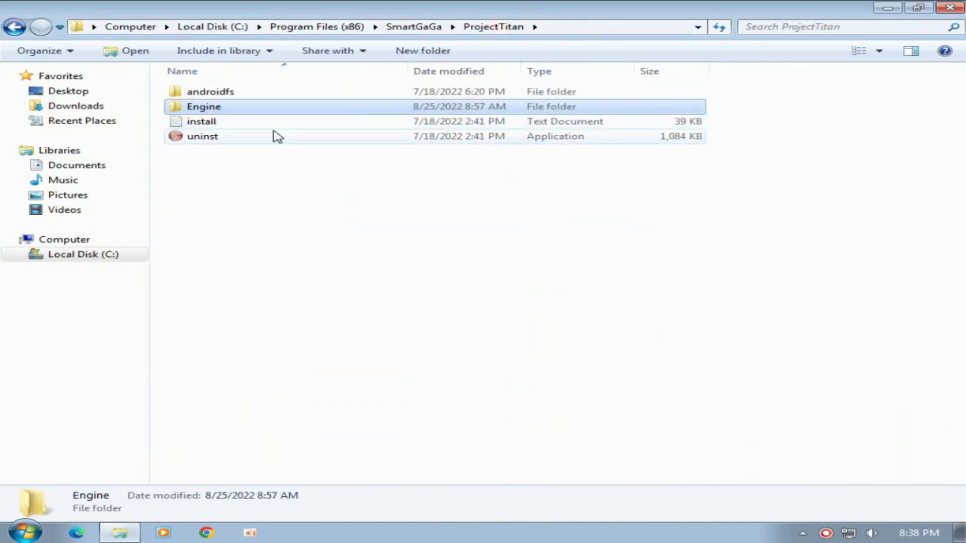
Step: Run the uninst application in the ProjectTitan folder and confirm the complete removal of SmartGaGa 1.1
left_click(231, 137)
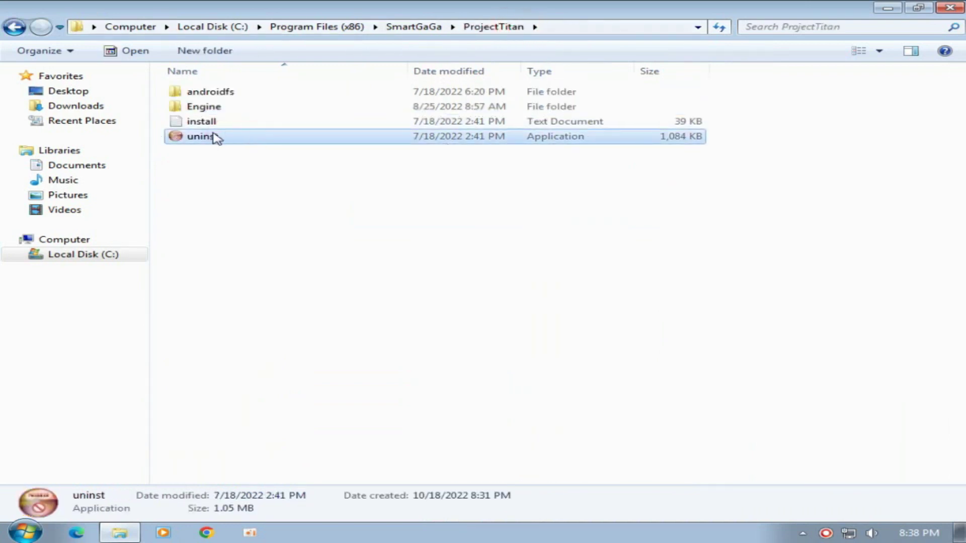
right_click(216, 137)
left_click(272, 158)
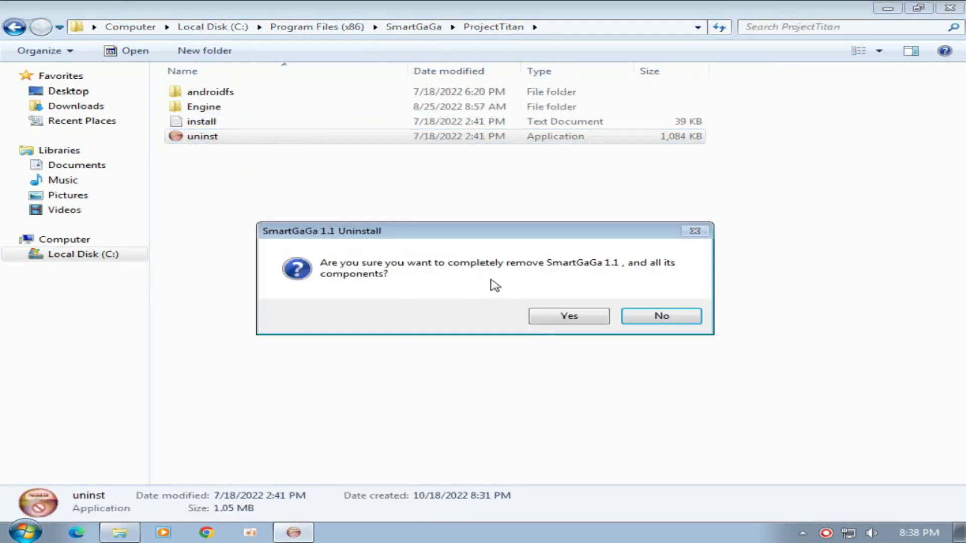
left_click(568, 322)
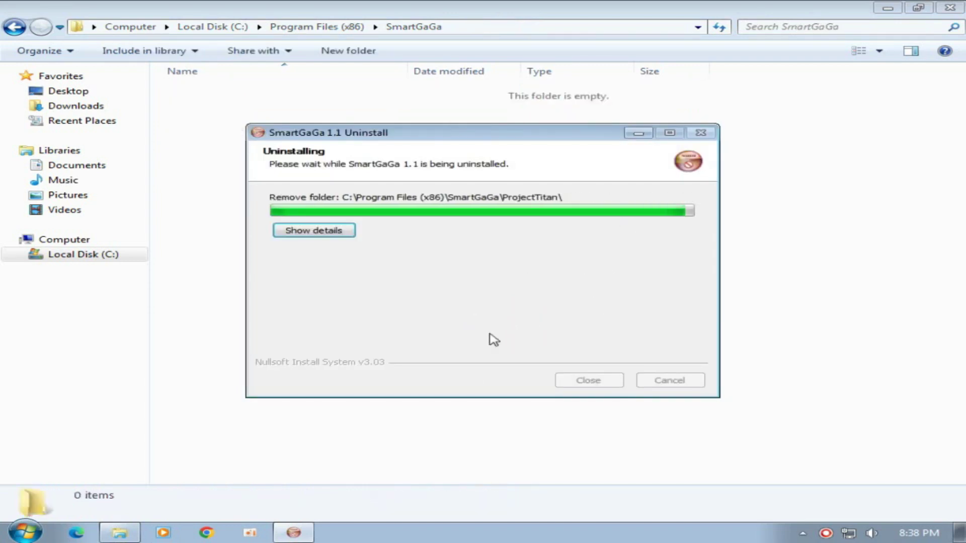
Step: End the InstallReport process in Windows Task Manager and close the remaining uninstaller dialog
right_click(480, 538)
left_click(554, 485)
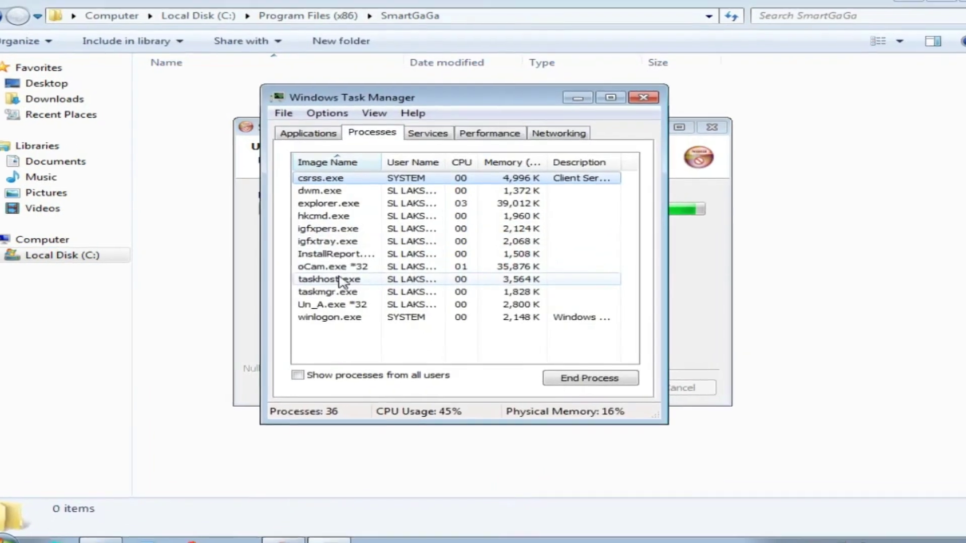
left_click(308, 132)
left_click(372, 132)
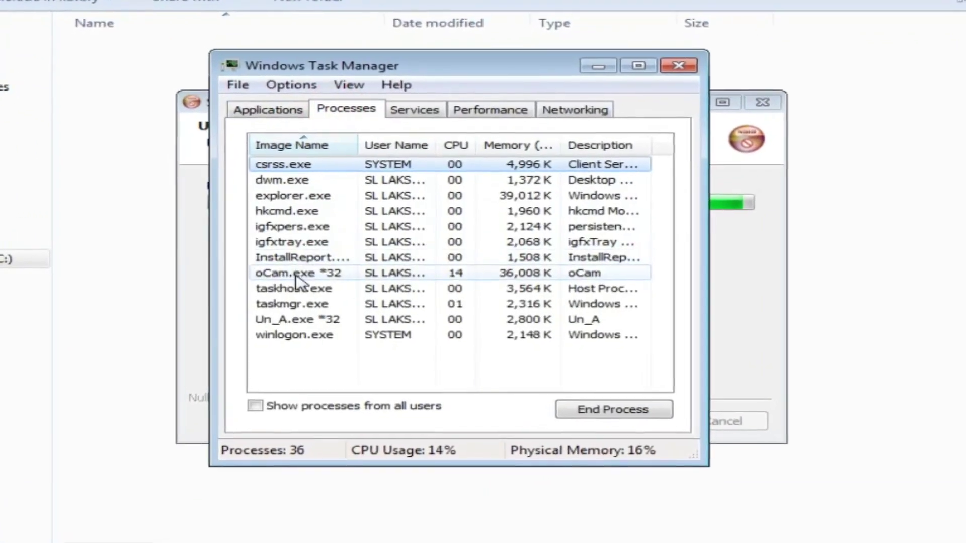
left_click(264, 257)
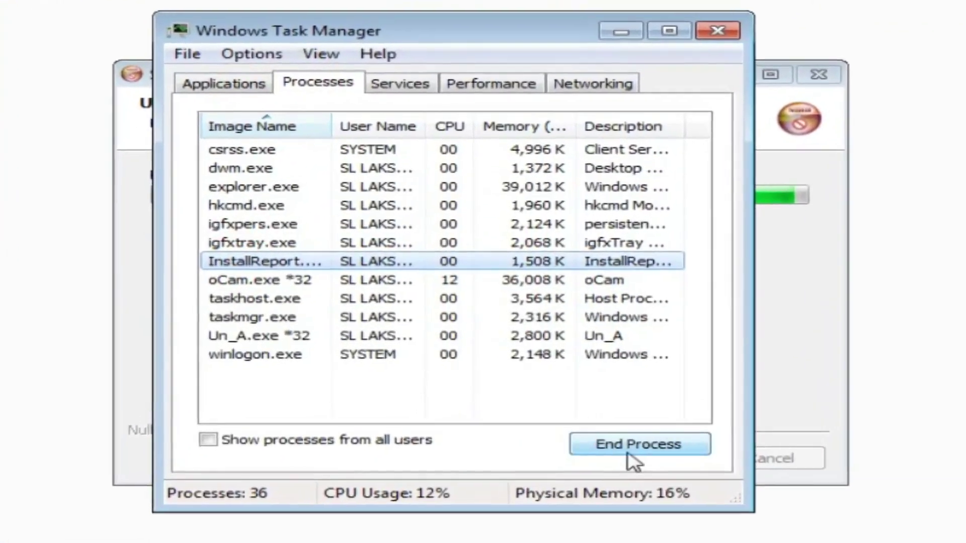
left_click(591, 407)
left_click(531, 326)
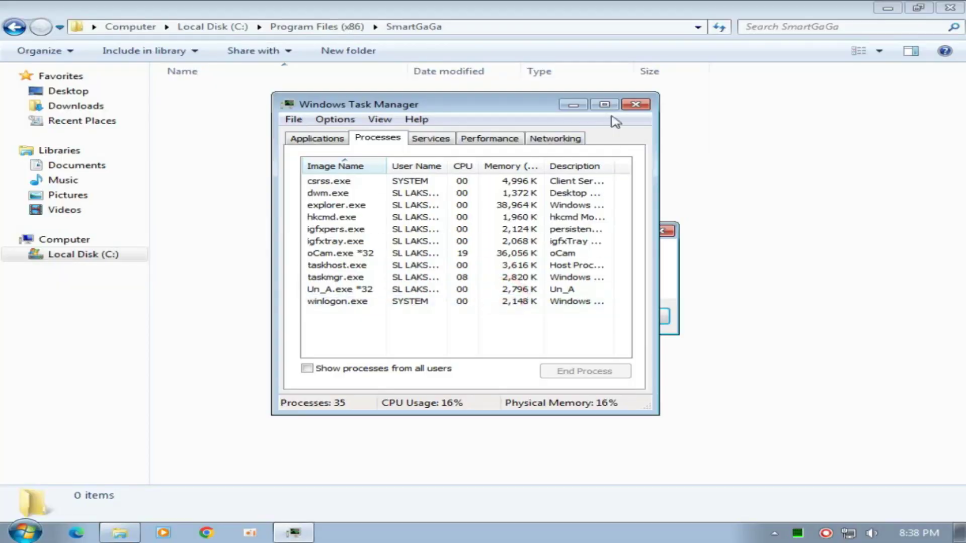
left_click(635, 106)
left_click(615, 318)
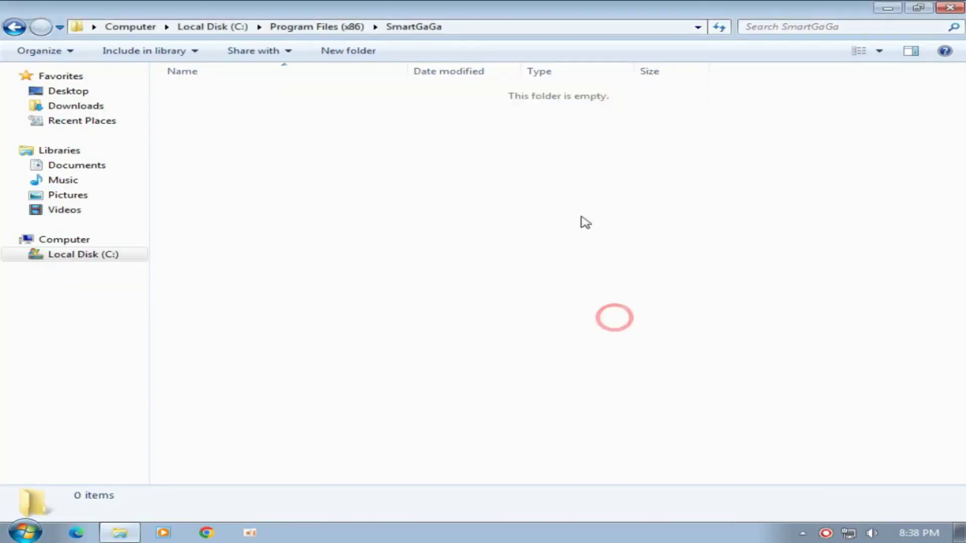
Step: Delete the leftover SmartGaGa folder from Program Files (x86)
left_click(305, 27)
left_click(203, 257)
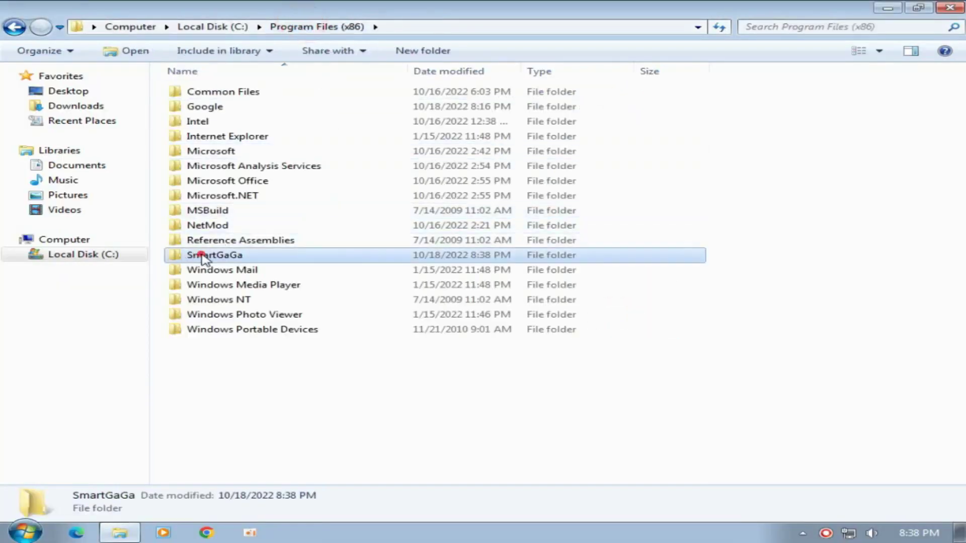
right_click(248, 255)
left_click(301, 475)
left_click(544, 332)
Step: Remove the broken ProjectTitan shortcut from the desktop and refresh the desktop
right_click(546, 128)
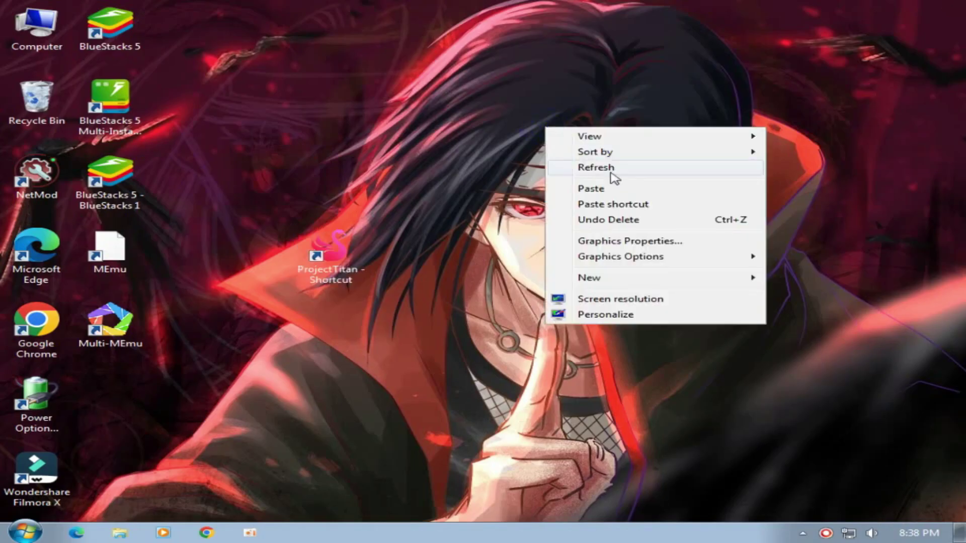
left_click(598, 168)
double_click(327, 249)
left_click(533, 315)
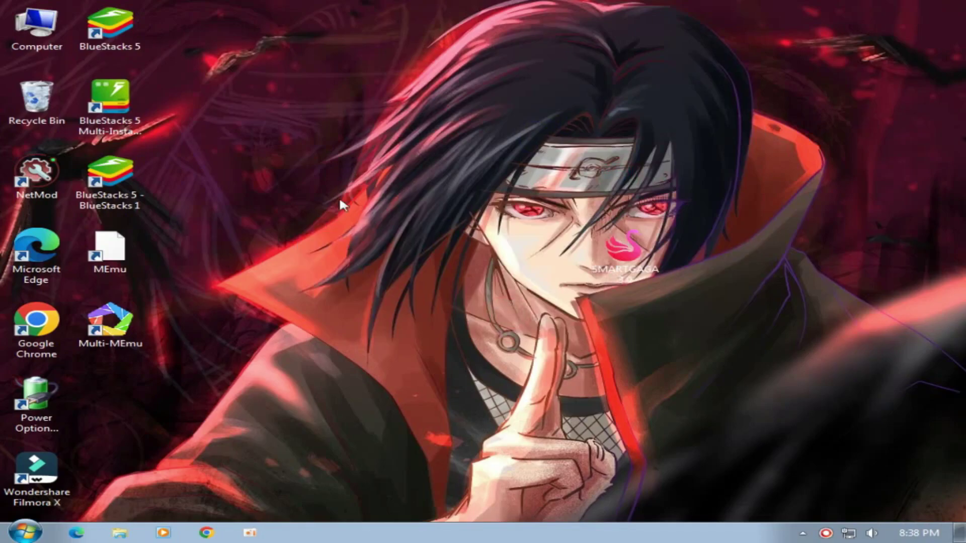
right_click(318, 146)
left_click(377, 189)
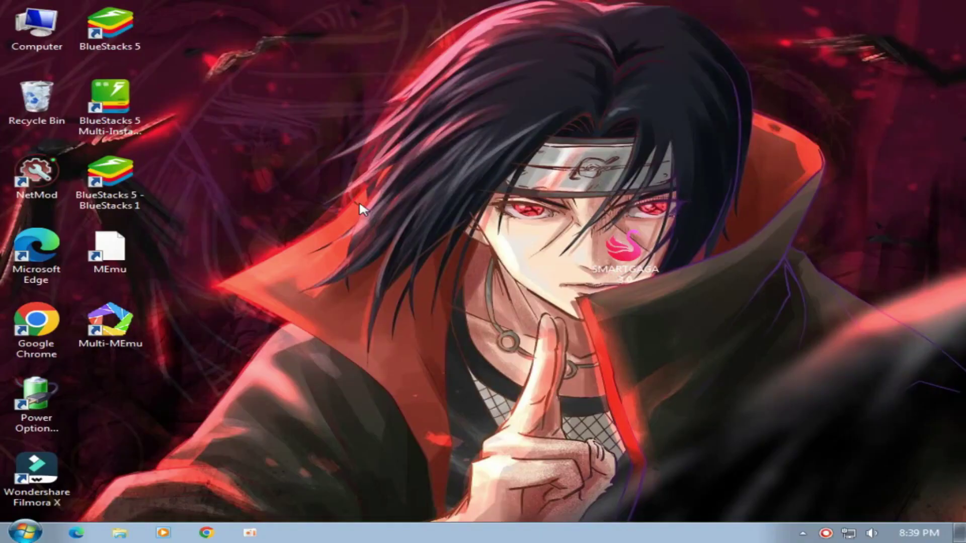
right_click(320, 170)
left_click(350, 210)
Step: Open the Windows Temp folder by running temp from the Run dialog
key("super+r")
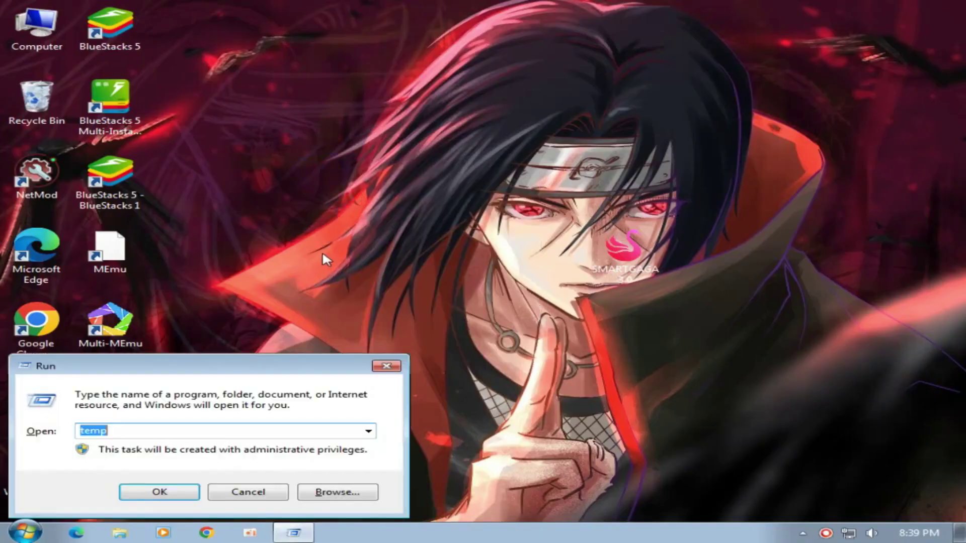
left_click_drag(219, 359, 505, 174)
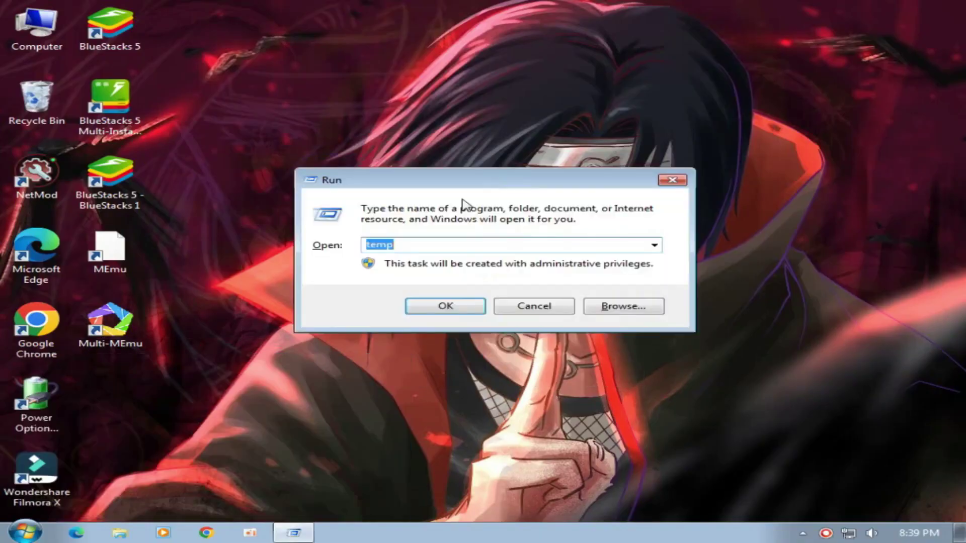
type("temp")
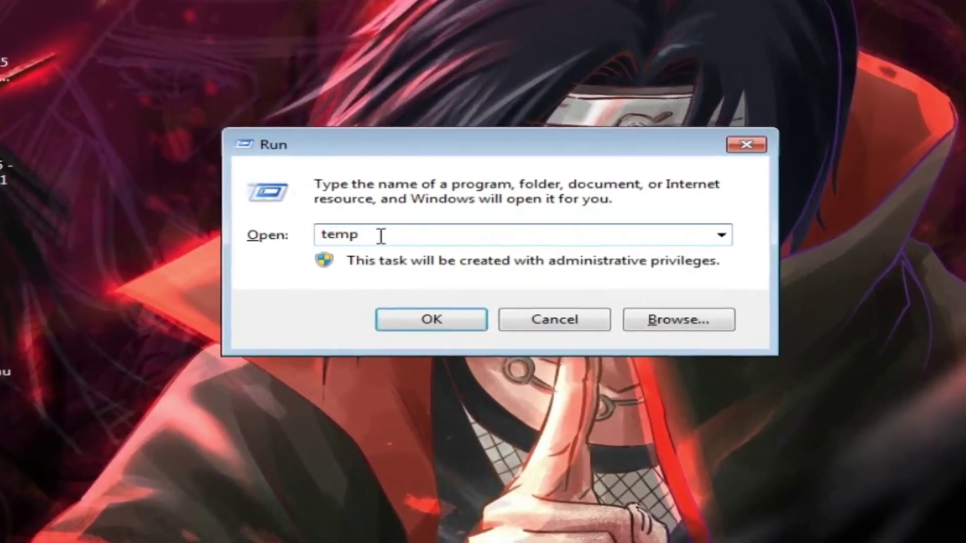
double_click(397, 241)
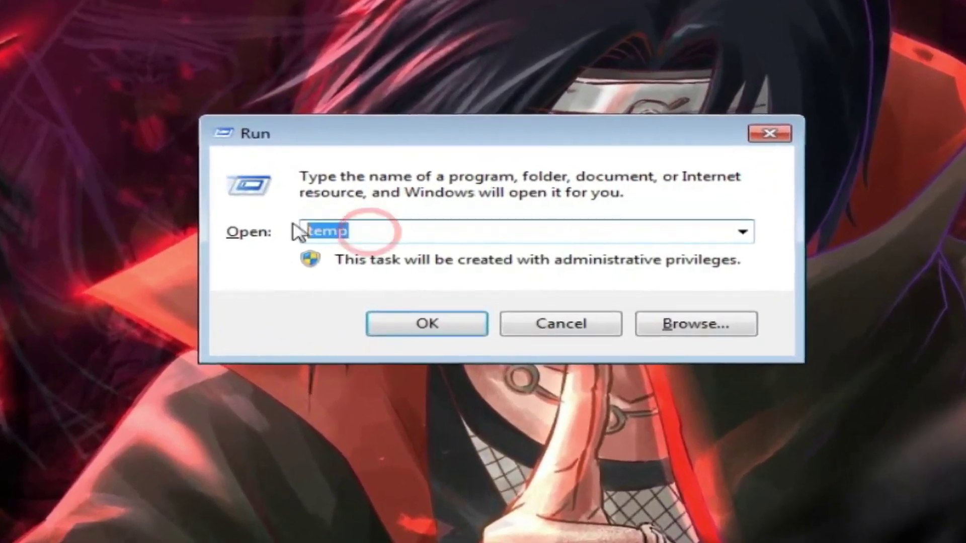
left_click(408, 244)
left_click(415, 335)
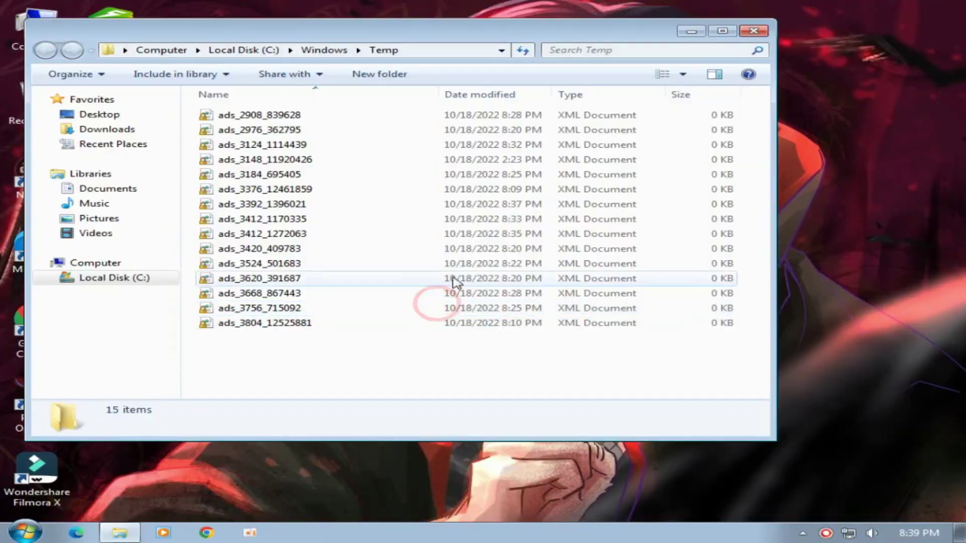
Step: Move all files in the Windows Temp folder to the Recycle Bin and close the folder window
left_click_drag(295, 37, 347, 103)
left_click_drag(304, 407, 263, 166)
left_click_drag(338, 412, 288, 180)
right_click(289, 181)
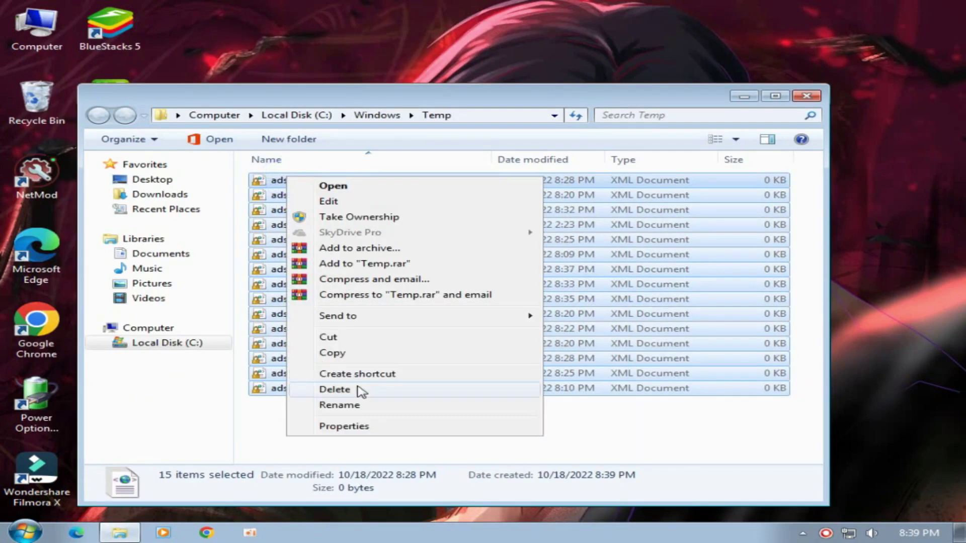
left_click(334, 390)
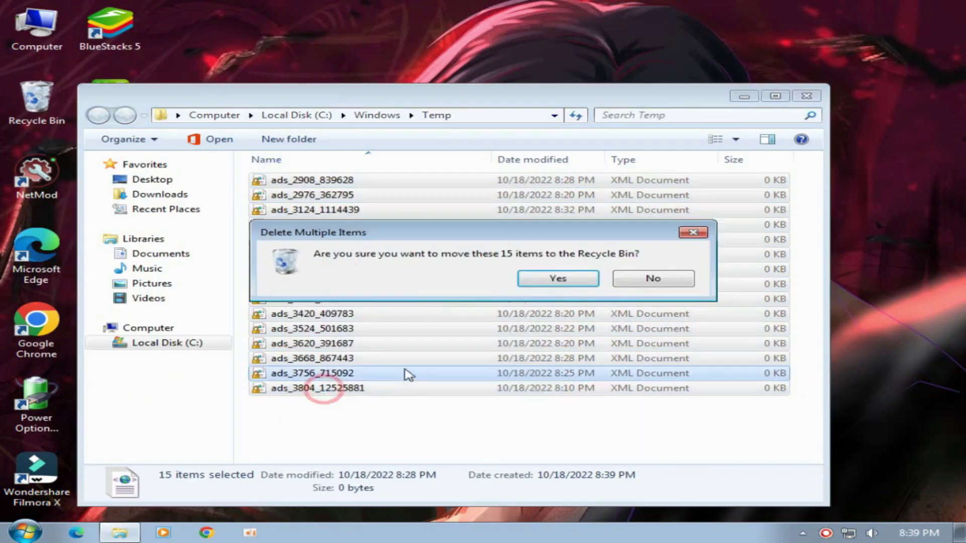
left_click(558, 278)
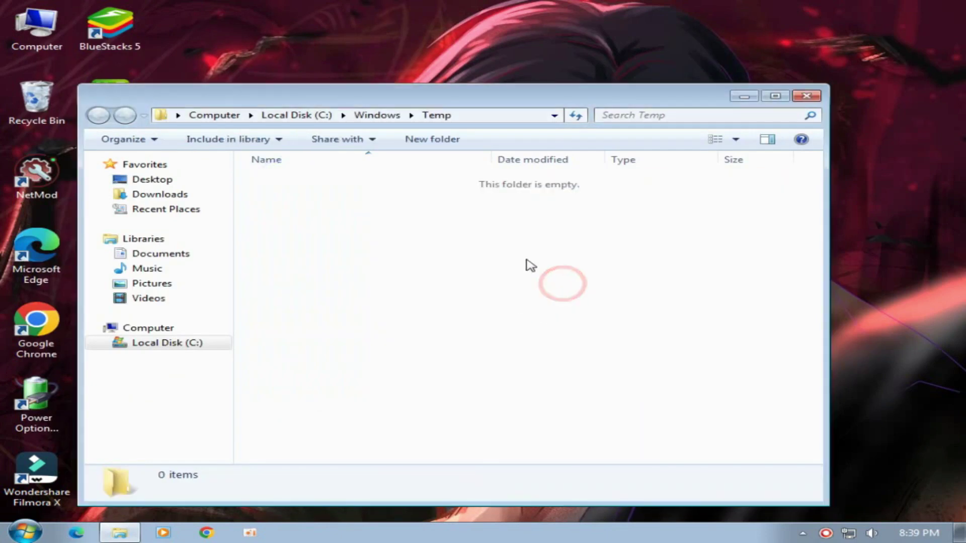
left_click(806, 96)
Step: Refresh the desktop and open the user's local Temp folder by running %temp% from the Run dialog
right_click(499, 97)
left_click(592, 134)
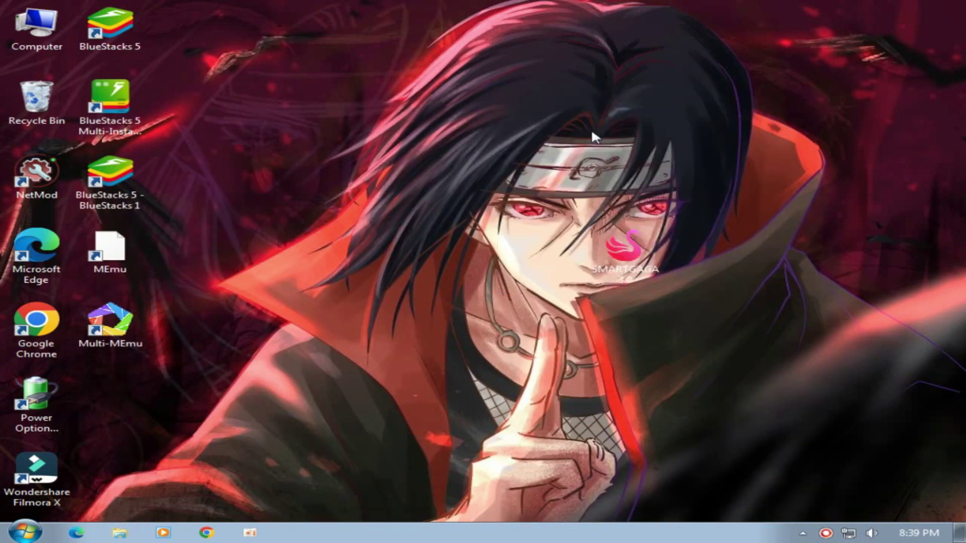
key("super+r")
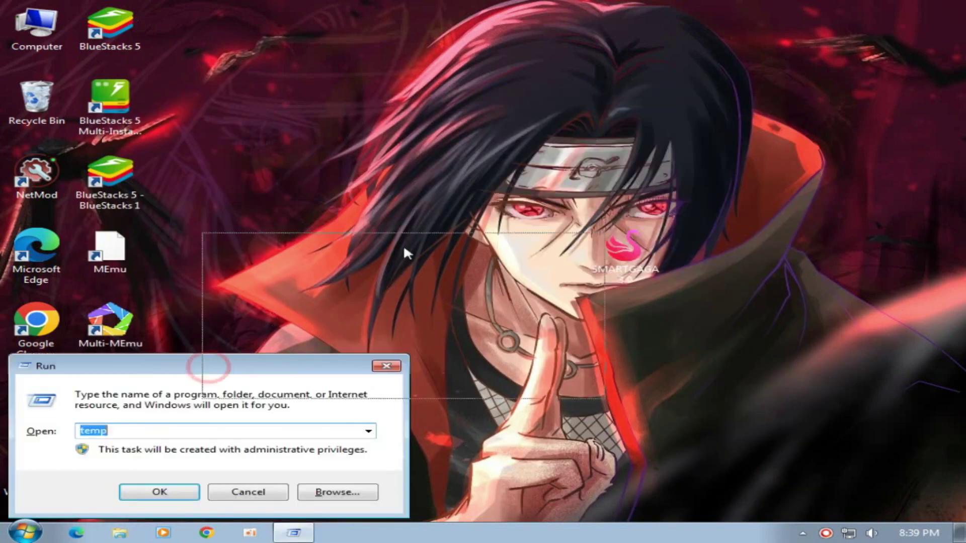
left_click_drag(200, 377, 458, 212)
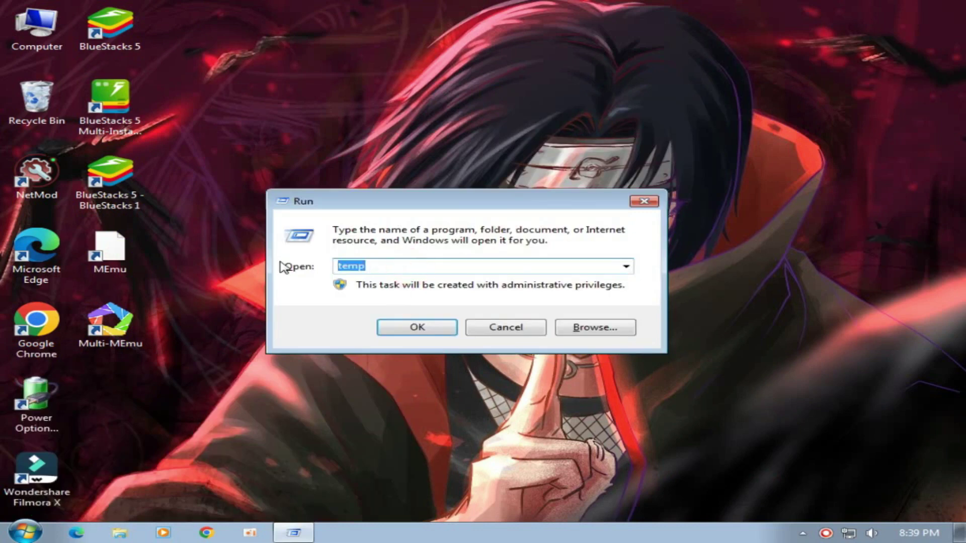
type("%t")
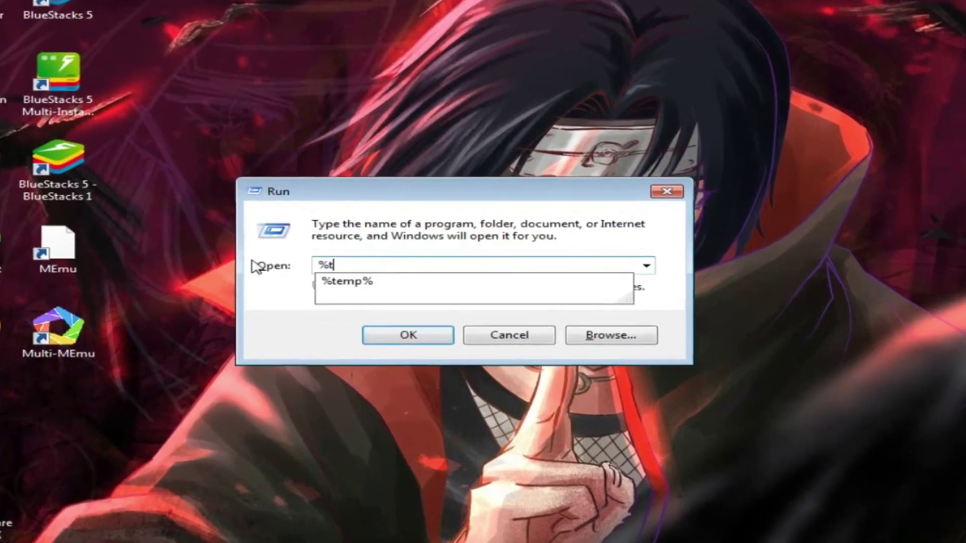
type("emp%")
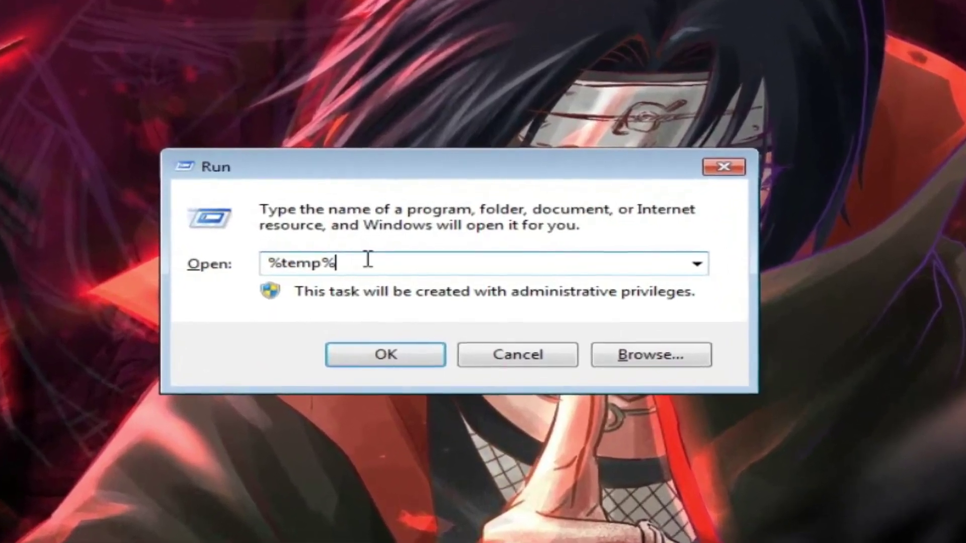
left_click_drag(375, 261, 295, 263)
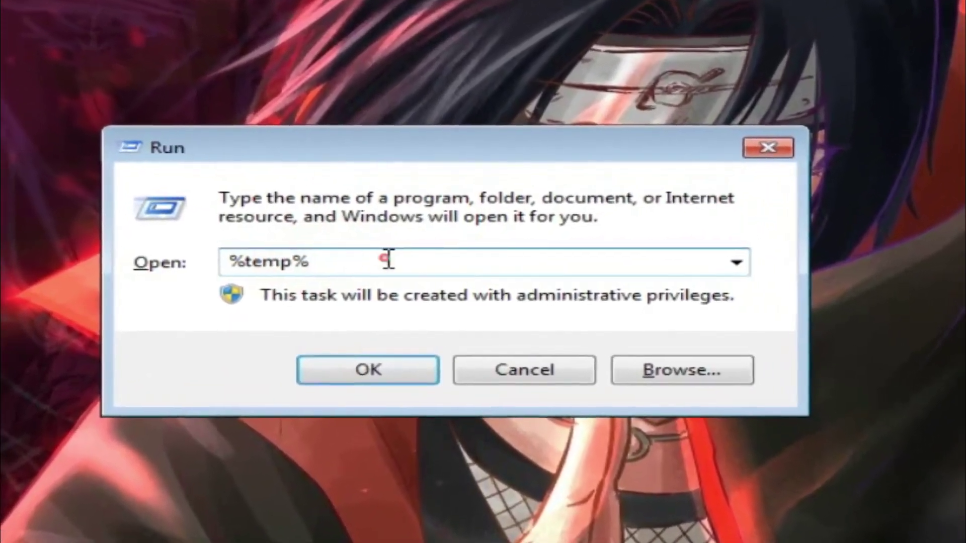
double_click(394, 262)
left_click(375, 364)
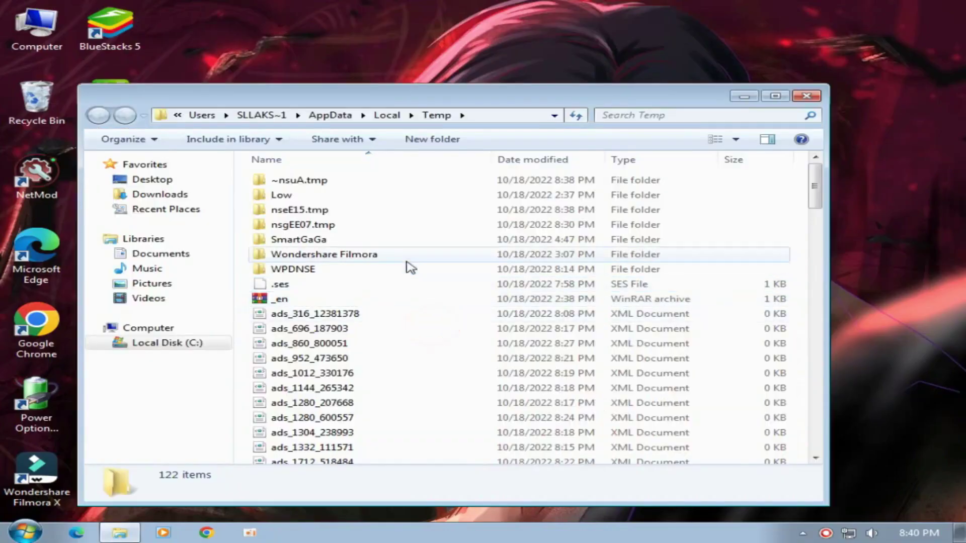
Step: Move everything in the user's local Temp folder to the Recycle Bin, accepting the shared-folder deletions and skipping the file in use
scroll(411, 268, "down", 2)
scroll(399, 237, "up", 2)
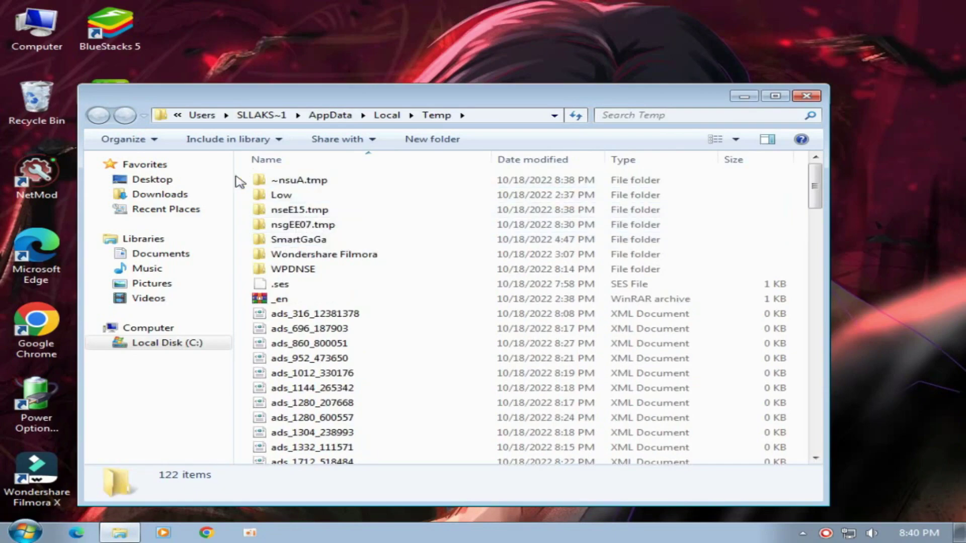
left_click_drag(242, 181, 432, 498)
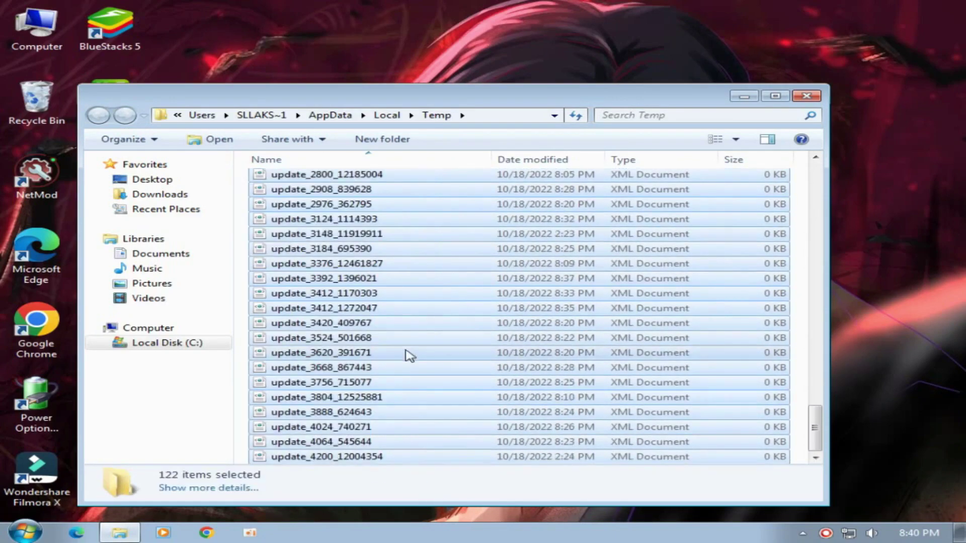
scroll(410, 355, "up", 6)
scroll(410, 355, "up", 20)
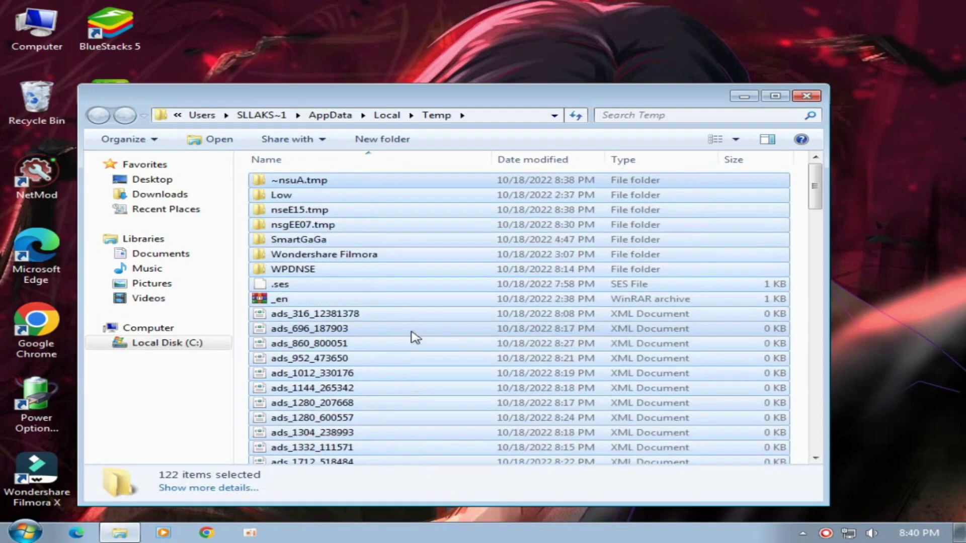
scroll(414, 334, "down", 7)
scroll(383, 299, "down", 15)
scroll(375, 305, "up", 20)
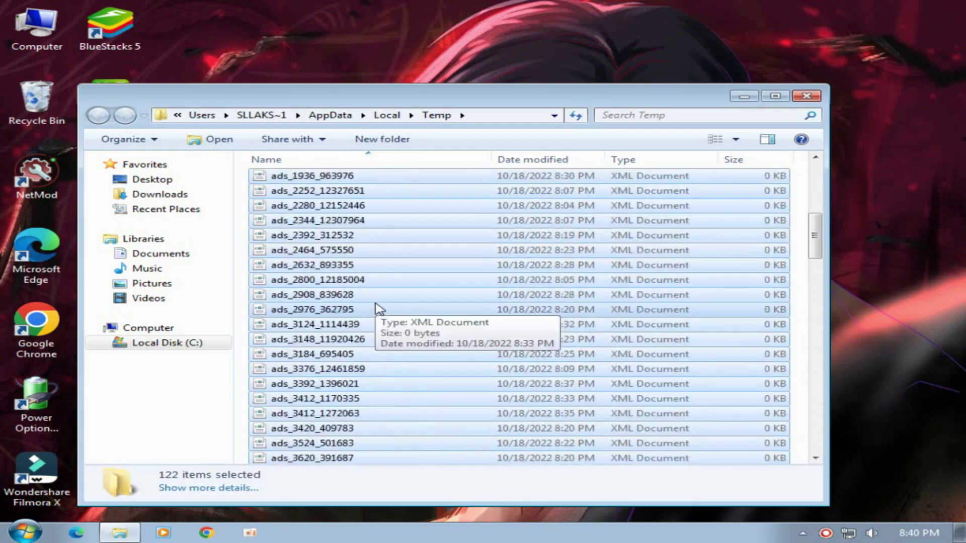
right_click(333, 182)
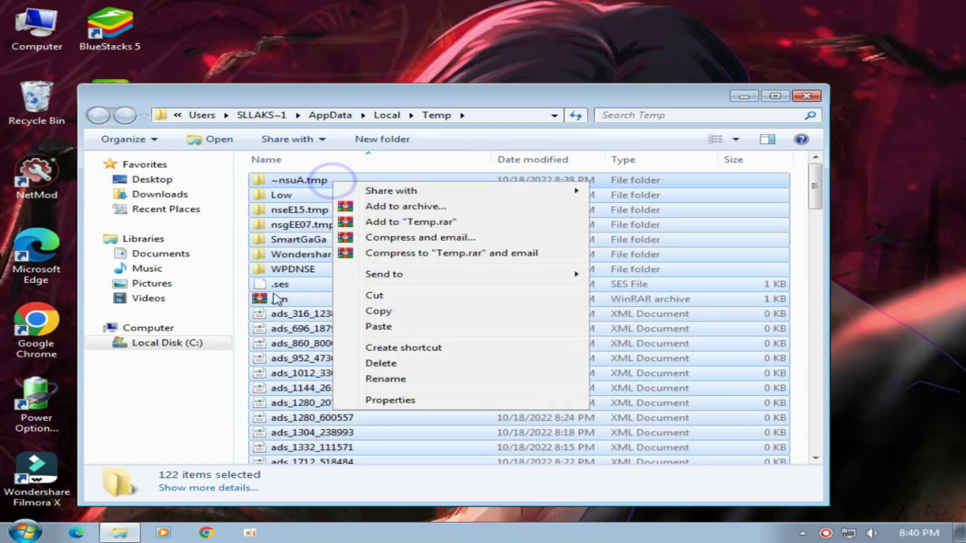
left_click(372, 364)
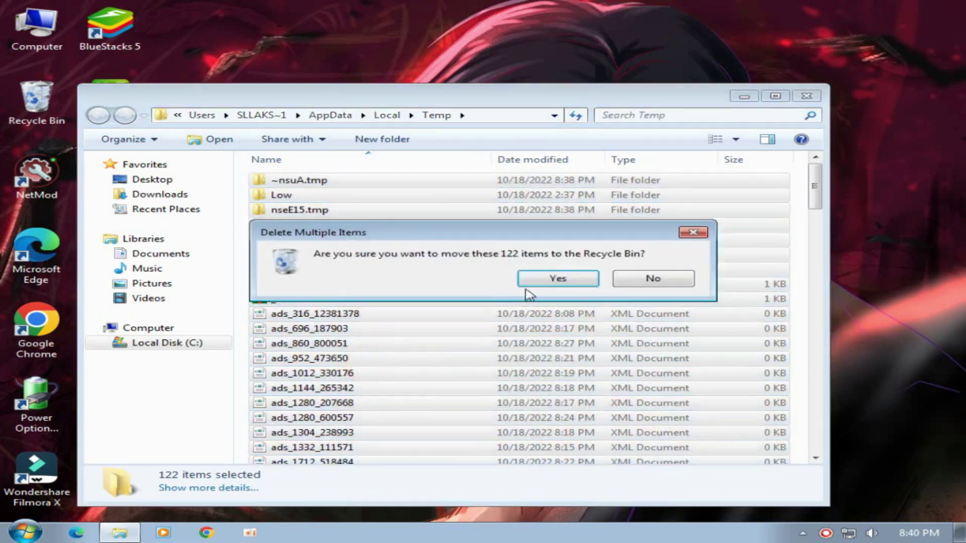
left_click(537, 276)
left_click(523, 305)
left_click(520, 306)
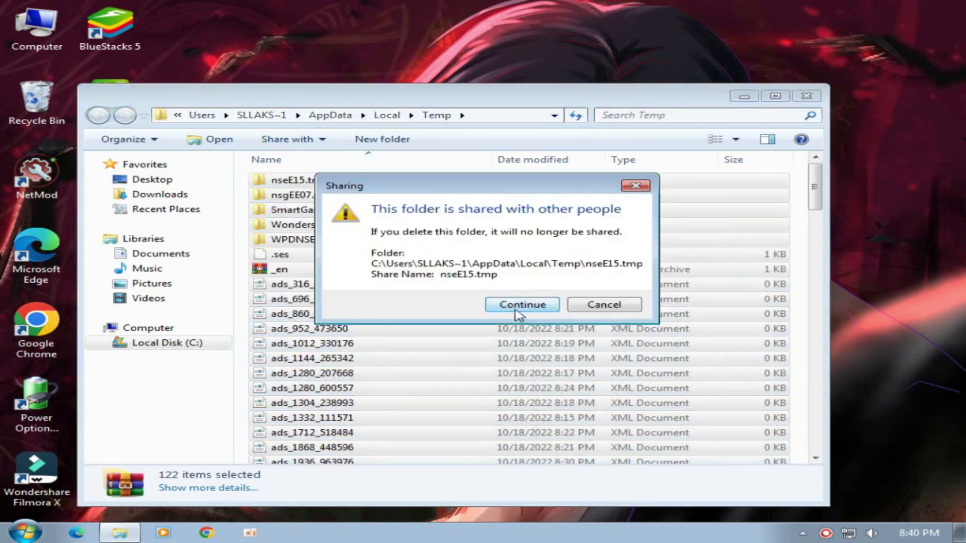
left_click(521, 306)
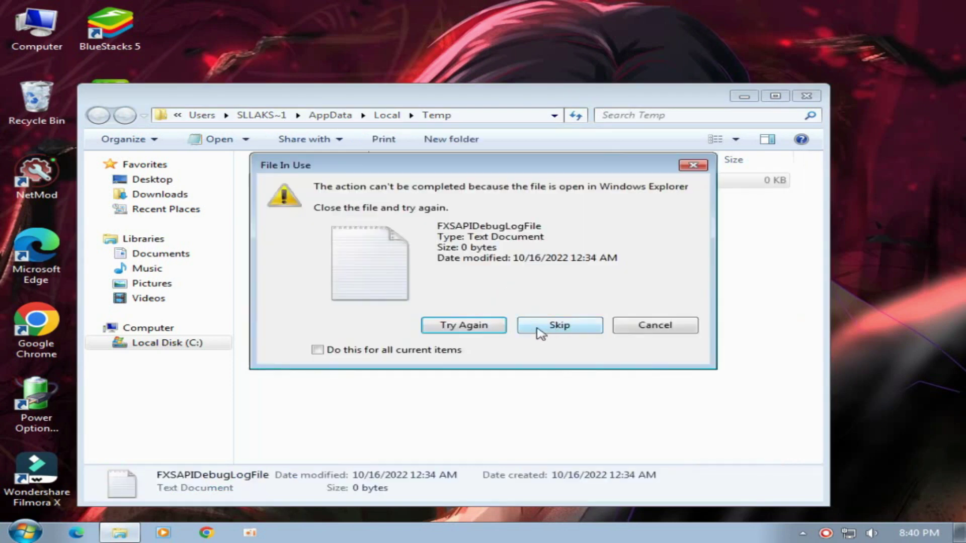
left_click(536, 327)
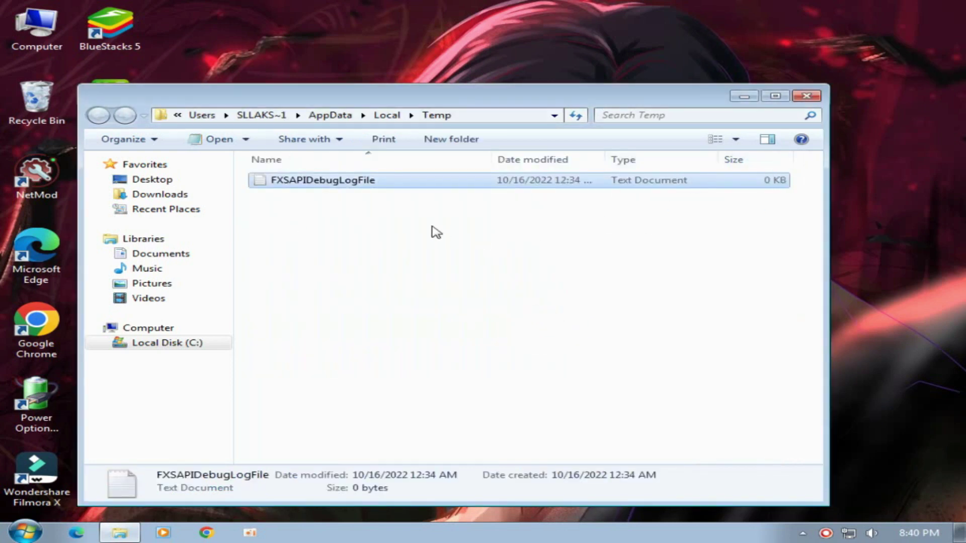
Step: Try to move the remaining FXSAPIDebugLogFile to the Recycle Bin
right_click(426, 180)
left_click(463, 461)
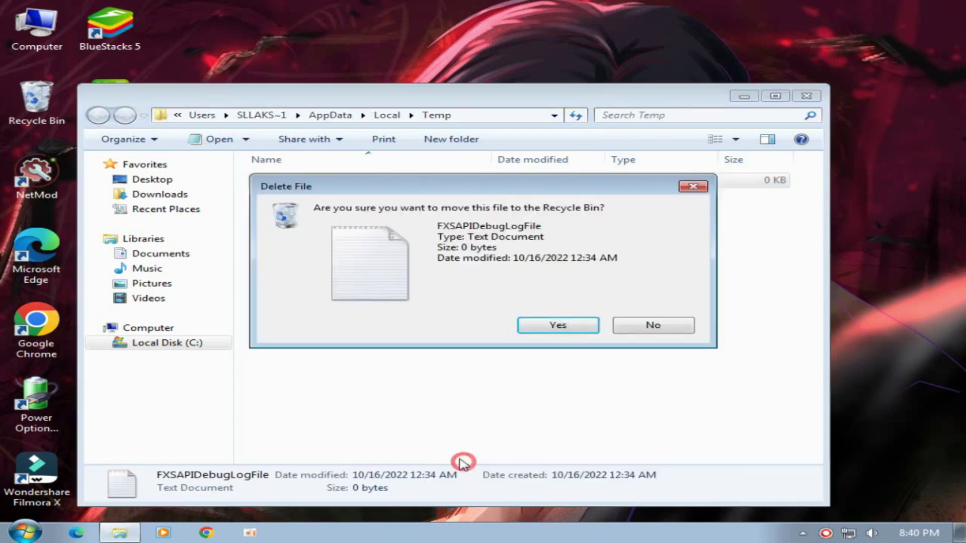
left_click(534, 331)
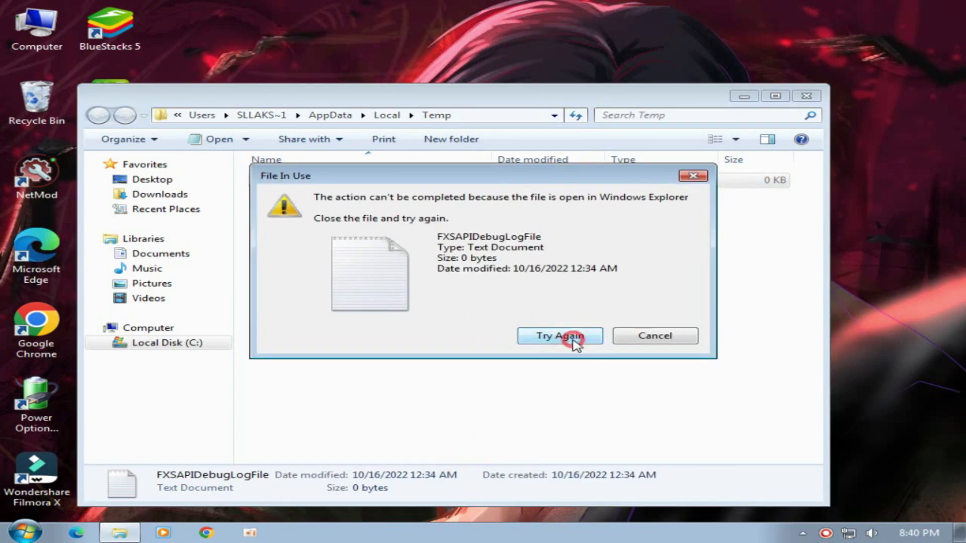
left_click(656, 337)
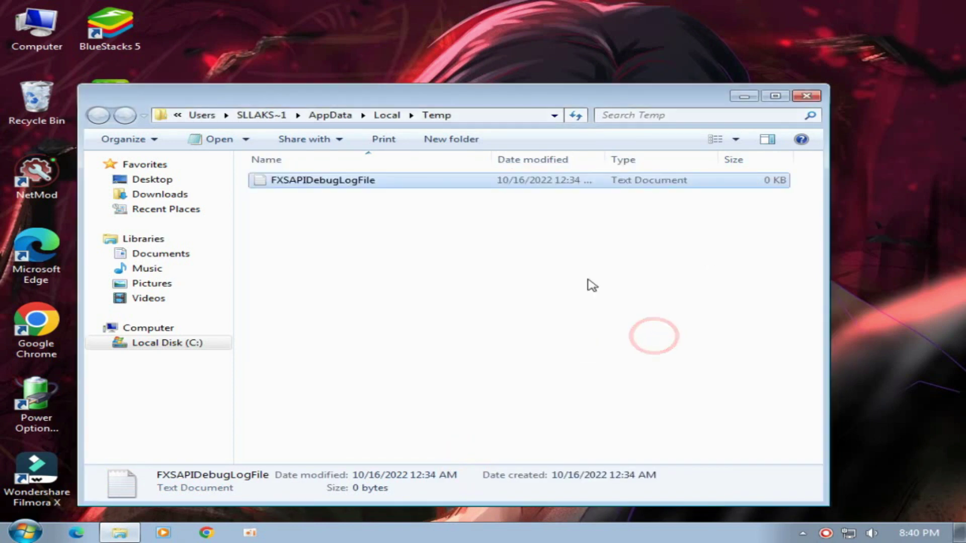
Step: Close the local Temp folder window and refresh the desktop
left_click(807, 96)
right_click(432, 141)
left_click(488, 183)
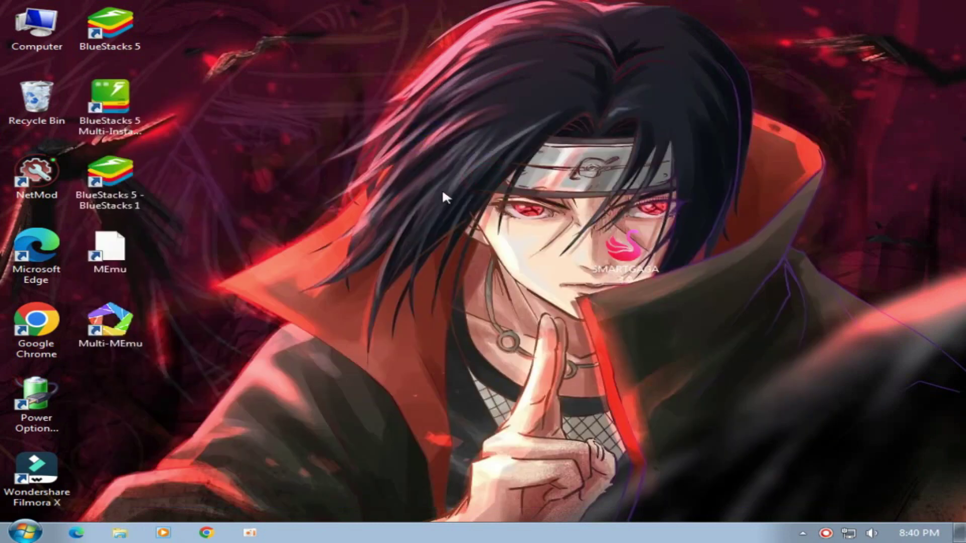
Step: Open the Windows Prefetch folder by running prefetch from the Run dialog
key("super+r")
left_click_drag(246, 354, 502, 185)
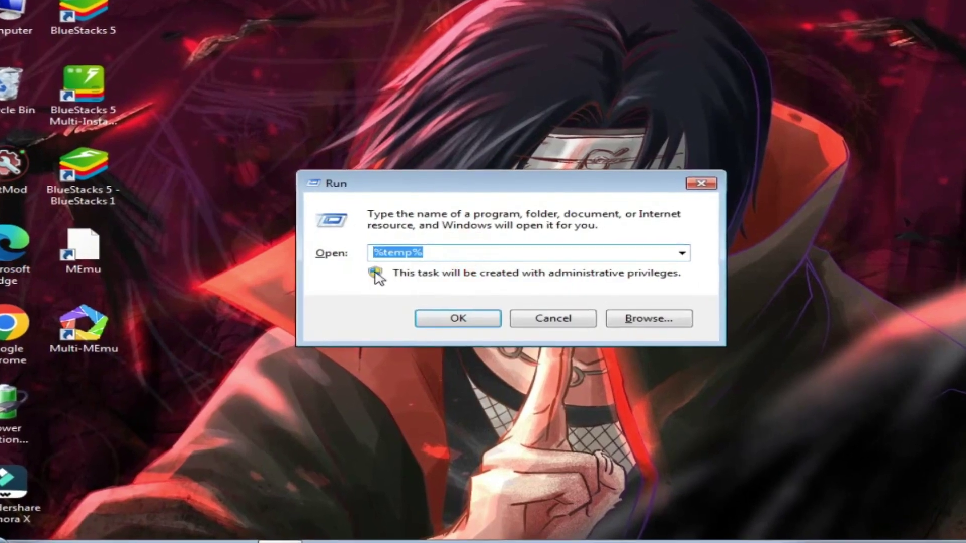
key("BackSpace")
type("prefe")
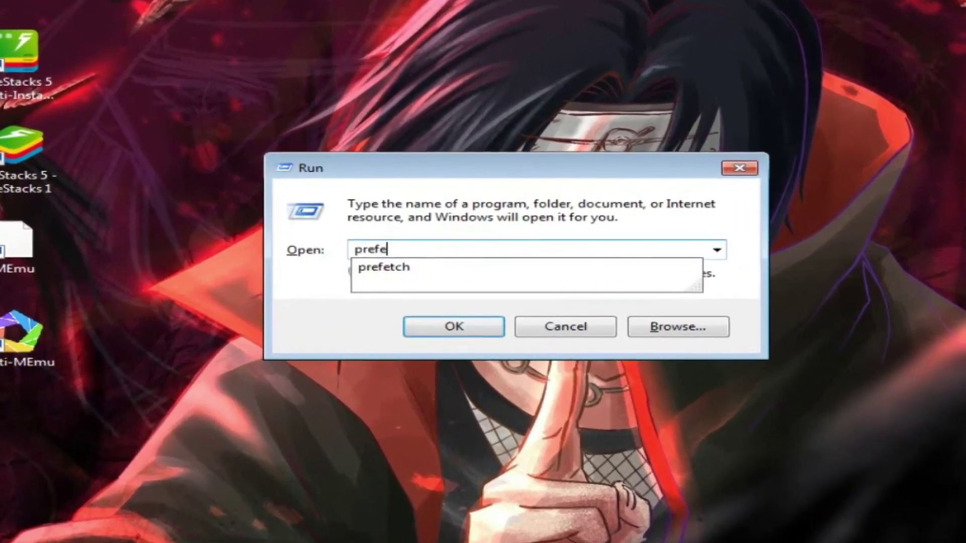
type("tch")
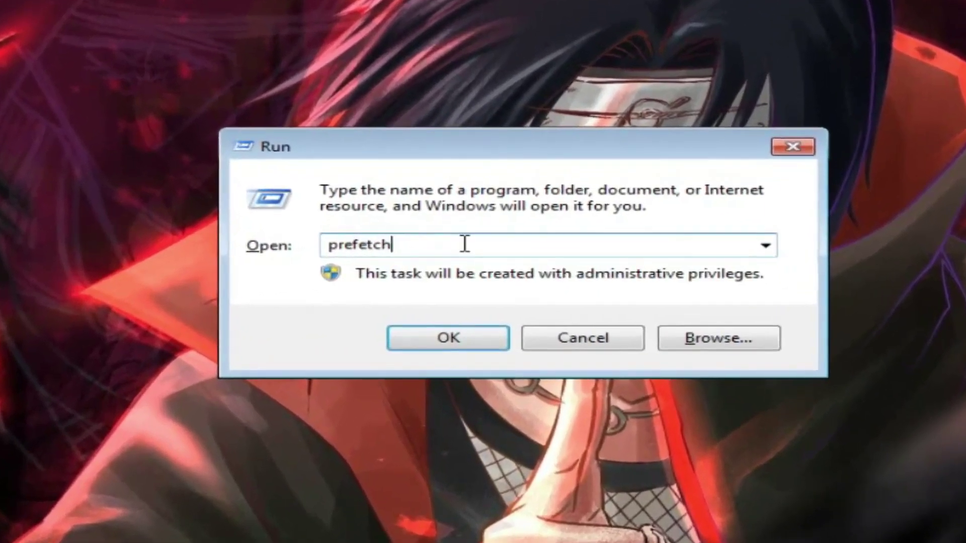
double_click(465, 244)
left_click(478, 246)
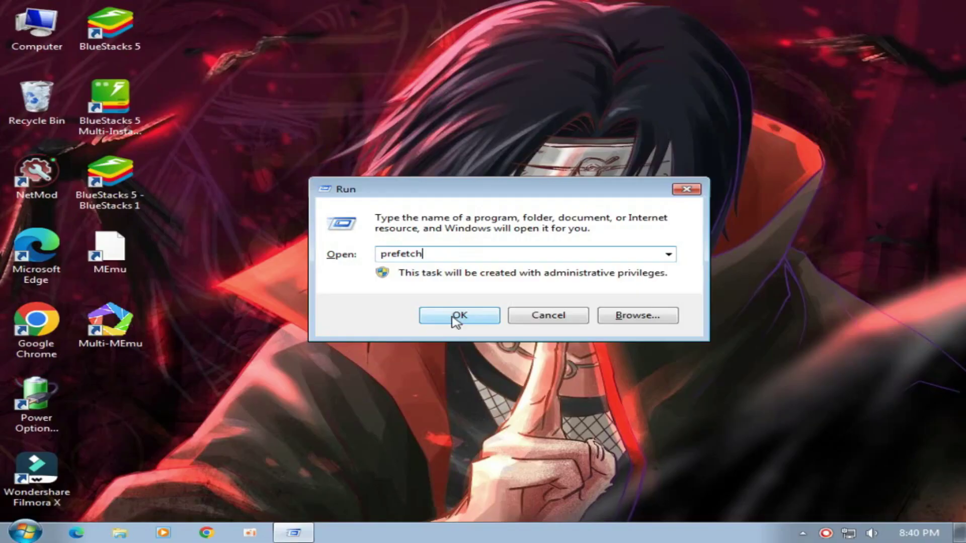
left_click(430, 353)
Step: Move all items in the Prefetch folder to the Recycle Bin
scroll(334, 288, "down", 11)
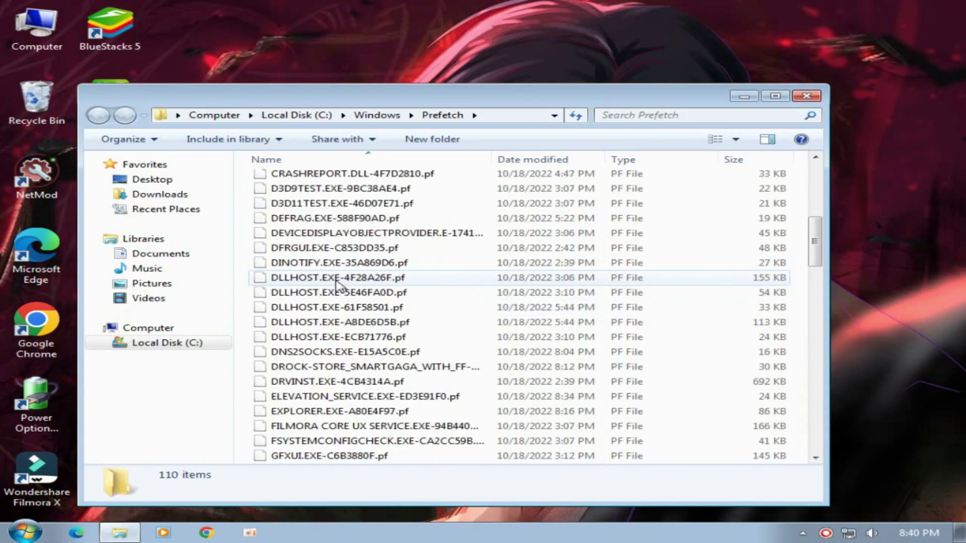
scroll(327, 254, "up", 10)
scroll(327, 254, "up", 1)
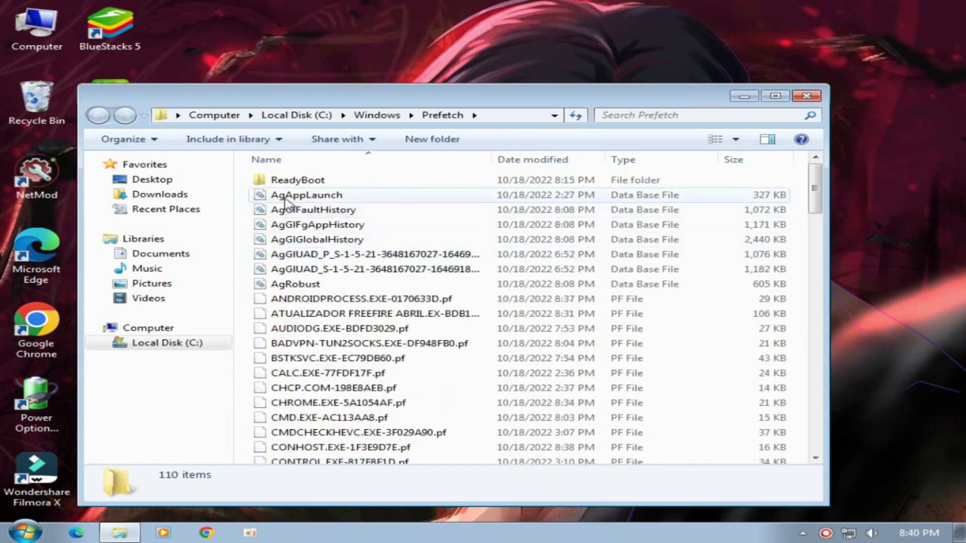
left_click_drag(244, 176, 397, 398)
scroll(397, 397, "up", 20)
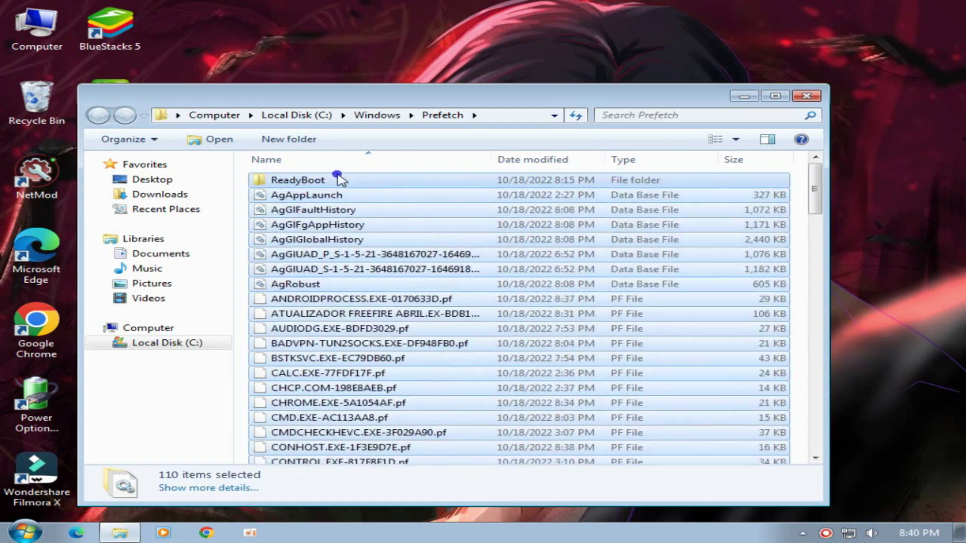
right_click(338, 177)
left_click(373, 341)
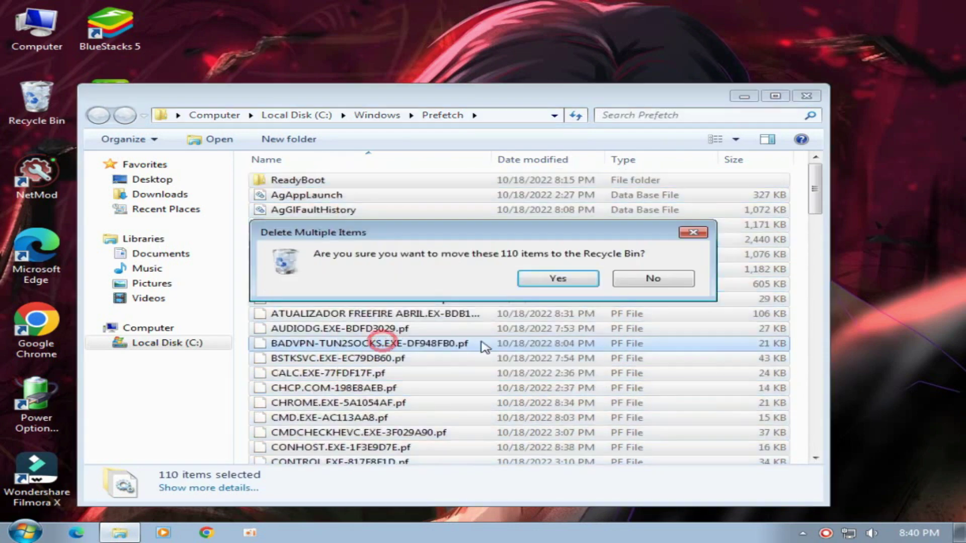
left_click(551, 281)
left_click_drag(471, 283, 547, 370)
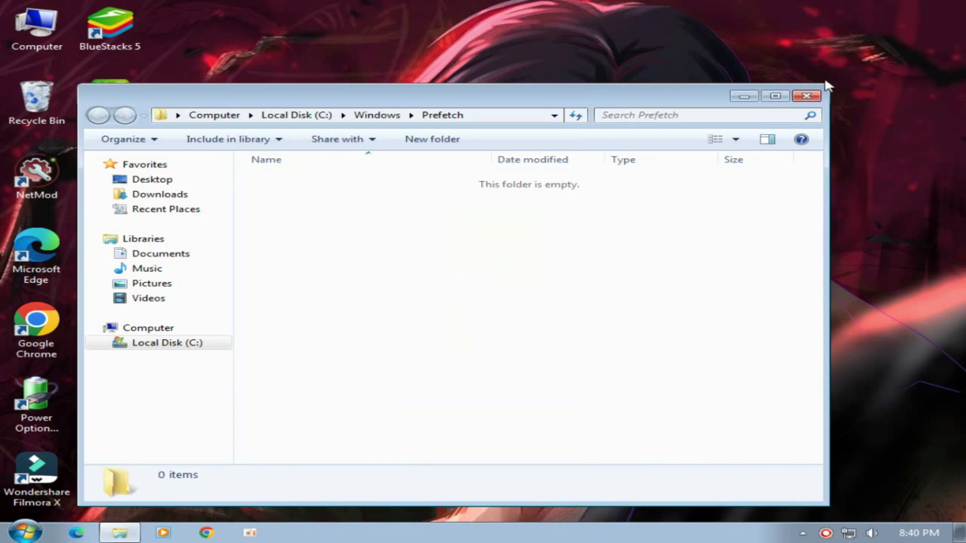
Step: Close the Prefetch folder window and refresh the desktop
left_click(806, 95)
right_click(394, 125)
left_click(417, 165)
right_click(355, 129)
left_click(431, 171)
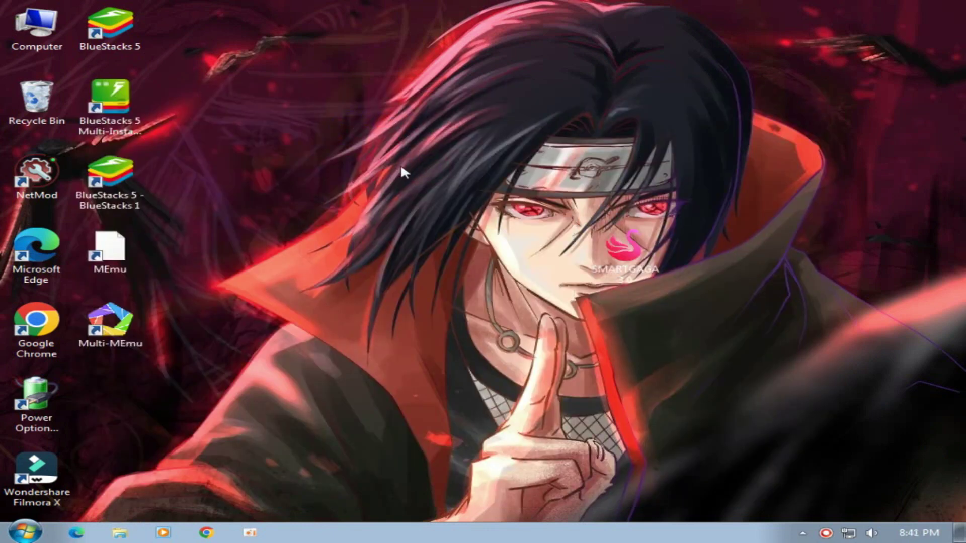
Step: Open the AppData Roaming folder by running %appdata% from the Run dialog
key("super+r")
left_click_drag(248, 373, 526, 217)
key("BackSpace")
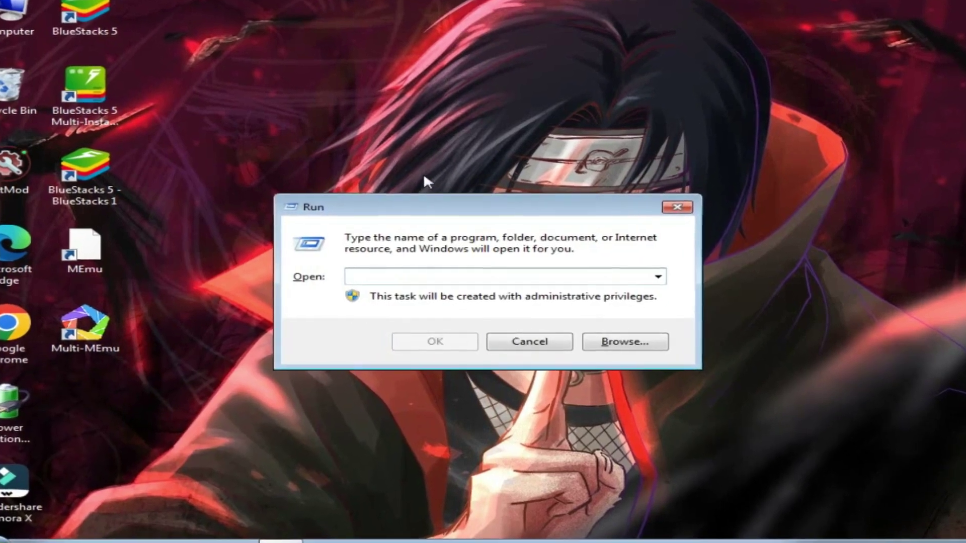
type("%appda")
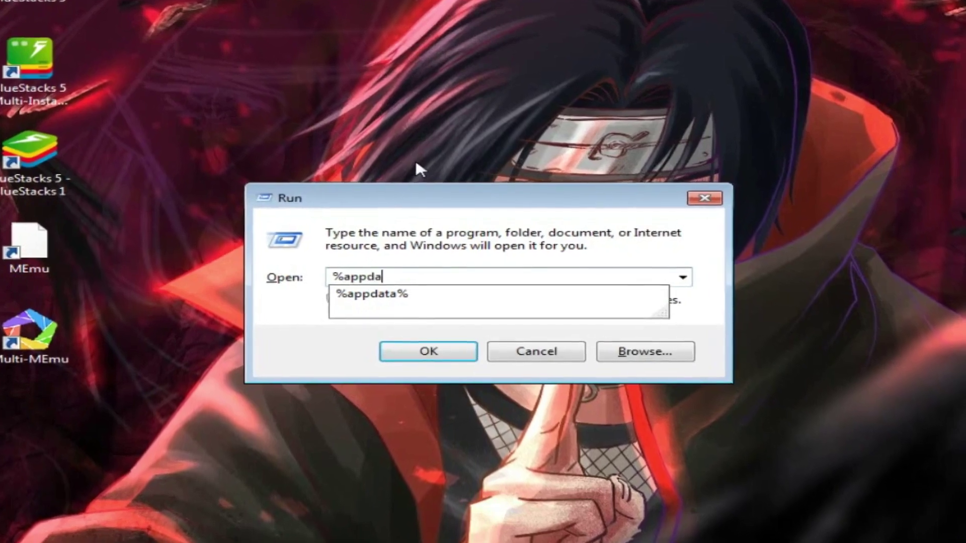
type("ta%")
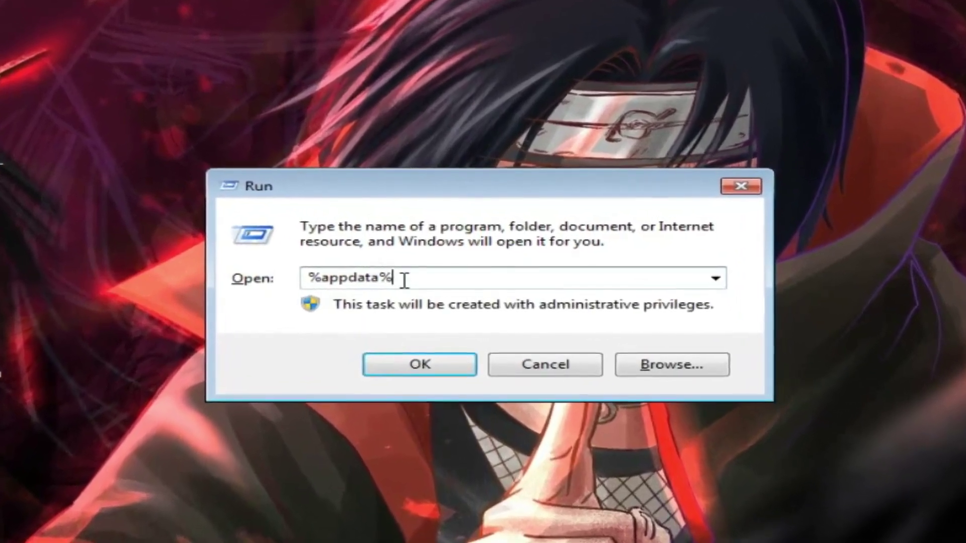
left_click(406, 277)
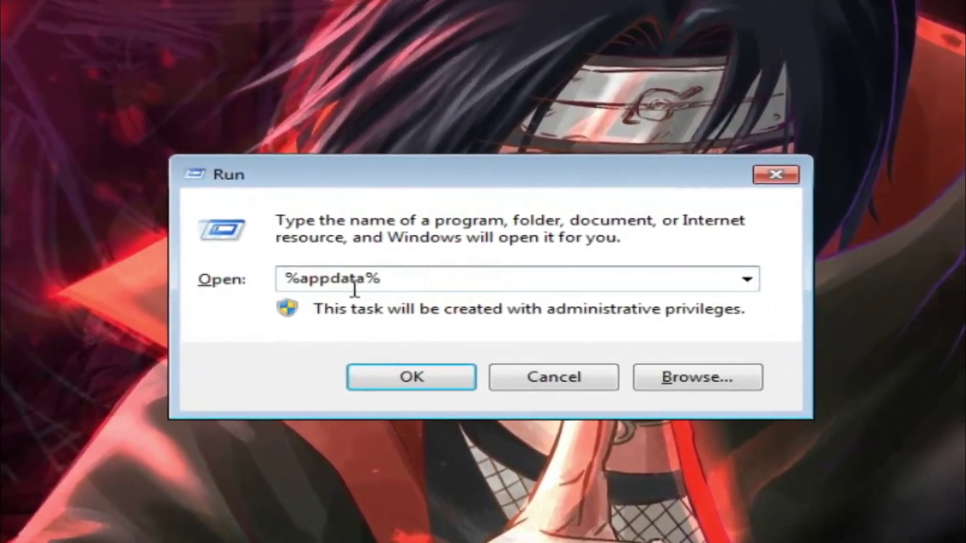
left_click(404, 277)
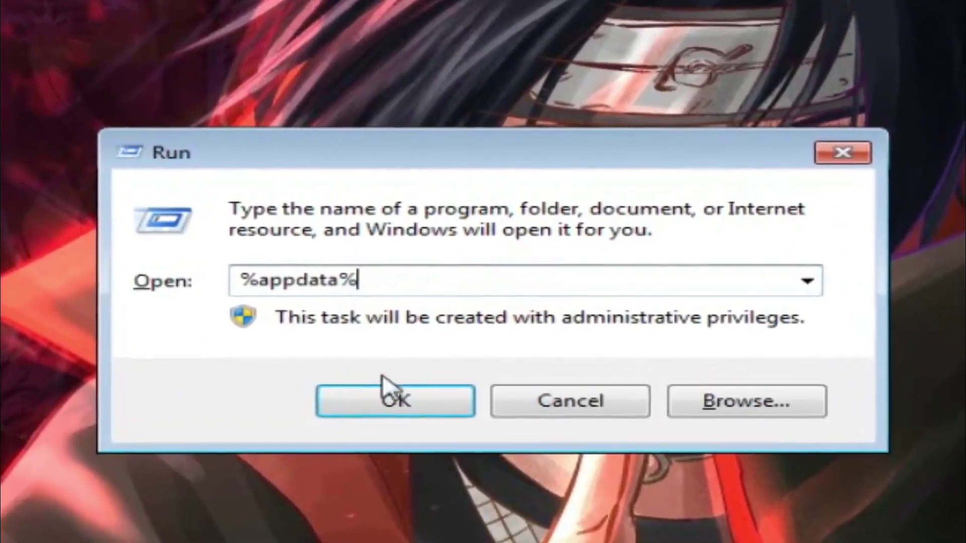
left_click(402, 382)
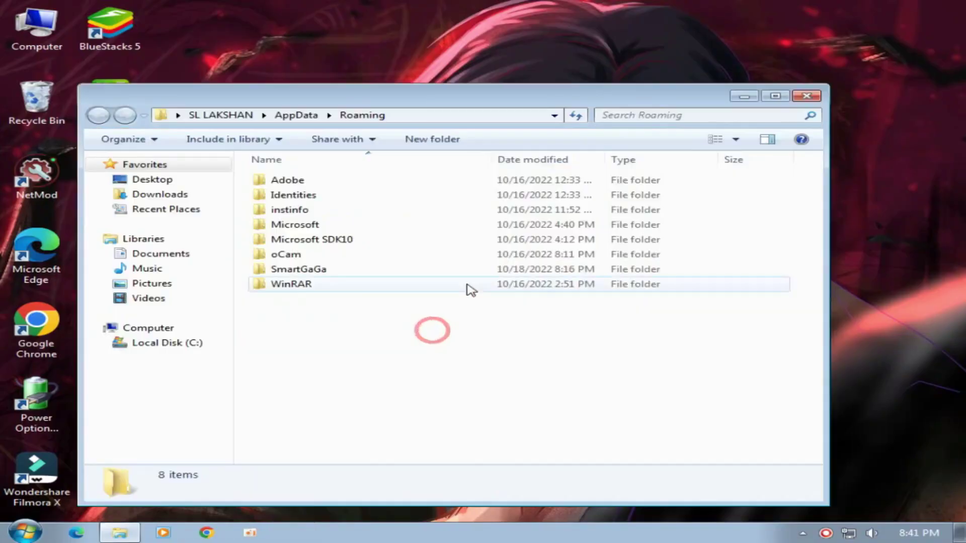
Step: Move the leftover SmartGaGa folder in AppData Roaming to the Recycle Bin
mouse_move(366, 101)
left_mouse_down()
mouse_move(406, 96)
mouse_move(370, 97)
left_mouse_up()
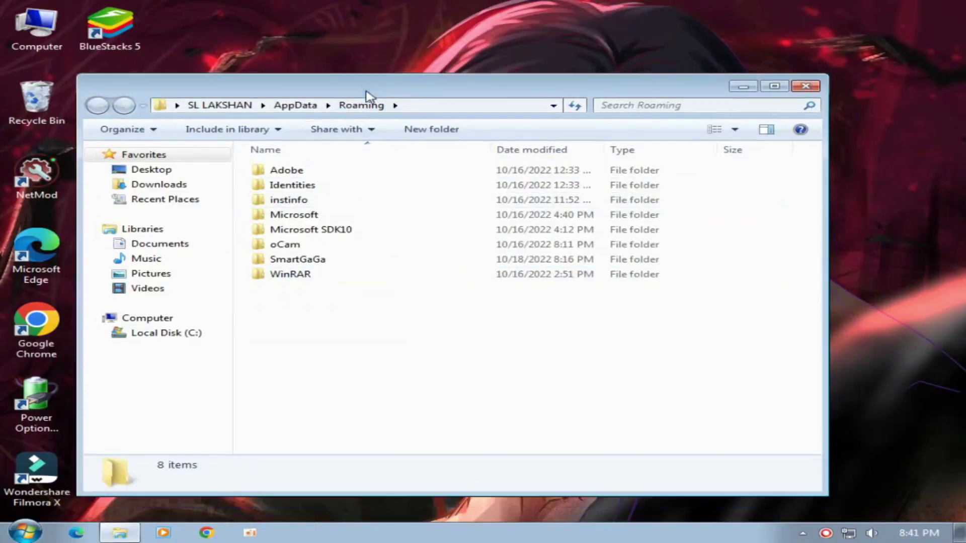
left_click(284, 260)
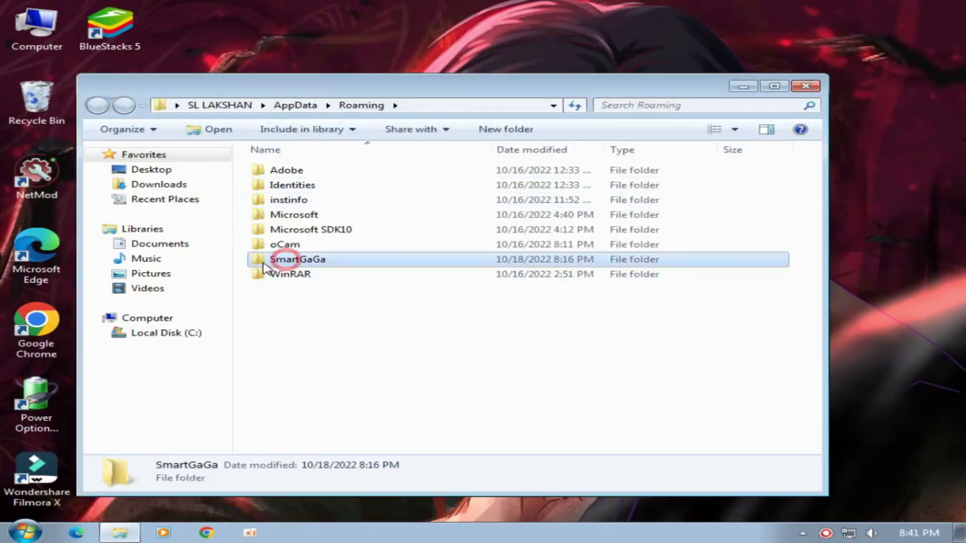
right_click(320, 263)
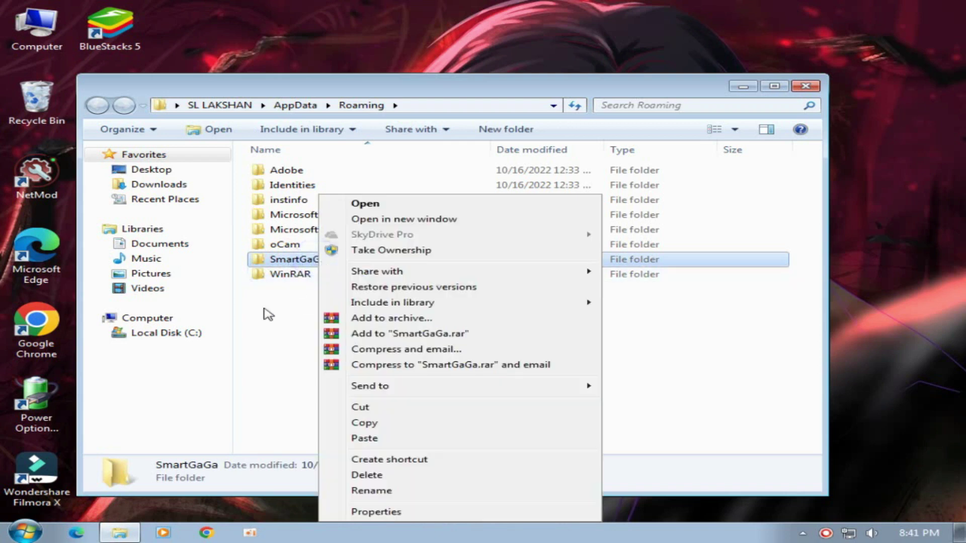
left_click(369, 475)
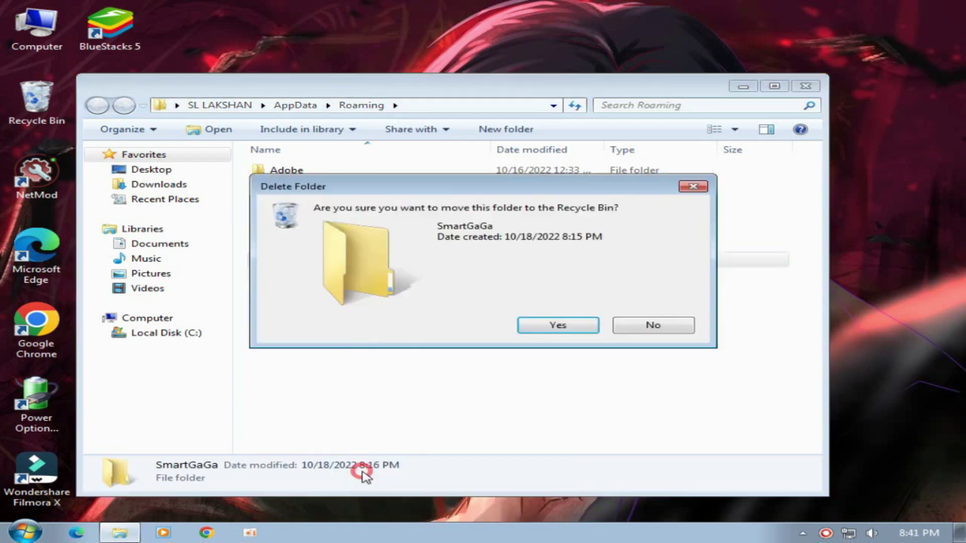
left_click(560, 325)
key("ctrl+a")
left_click(424, 317)
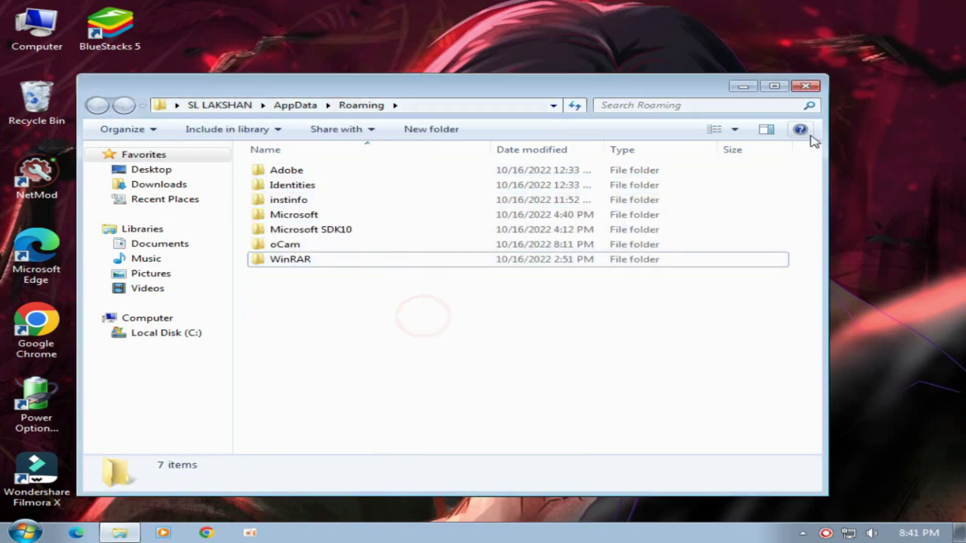
Step: Close the Roaming folder window and refresh the desktop
left_click(806, 89)
right_click(409, 129)
left_click(351, 149)
right_click(349, 145)
left_click(437, 190)
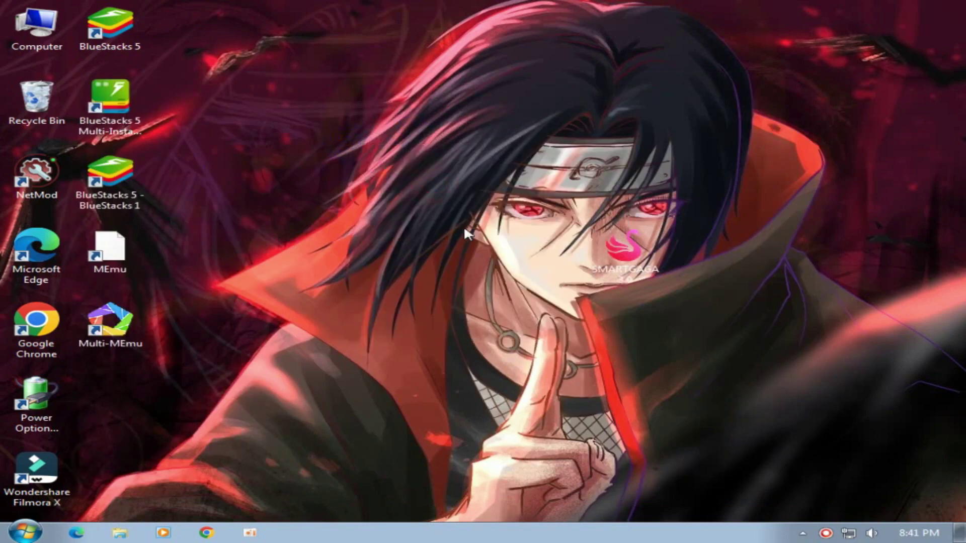
Step: Open Registry Editor by running regedit from the Run dialog
key("super+r")
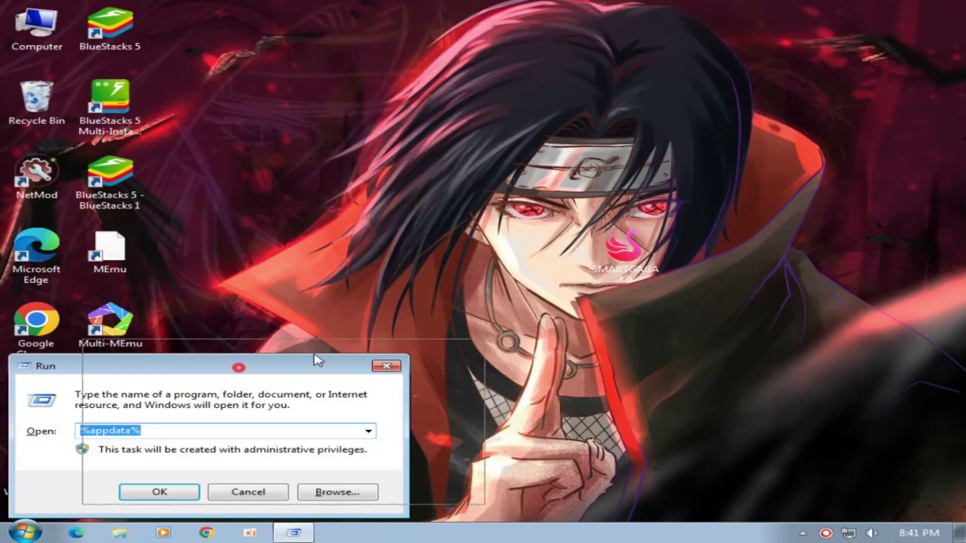
left_click_drag(316, 355, 494, 199)
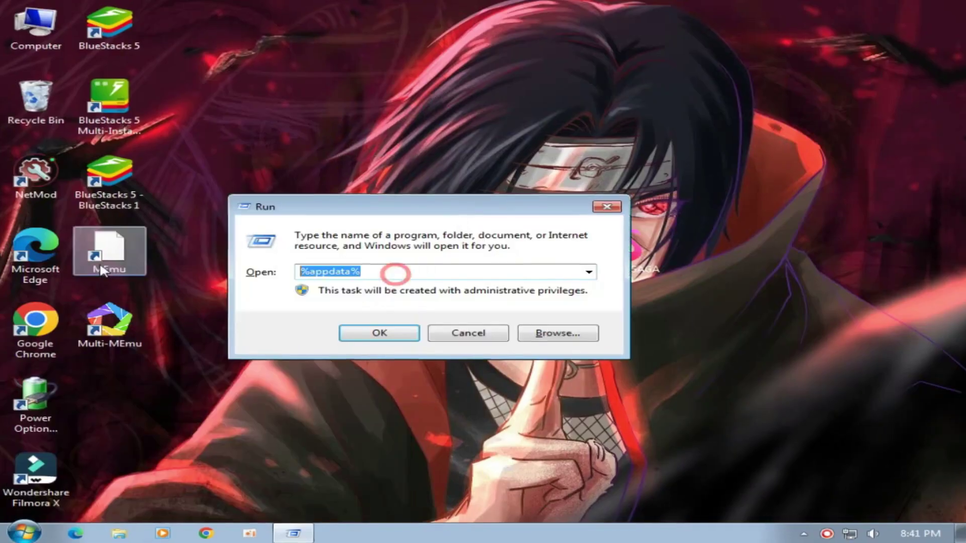
key("BackSpace")
type("rege")
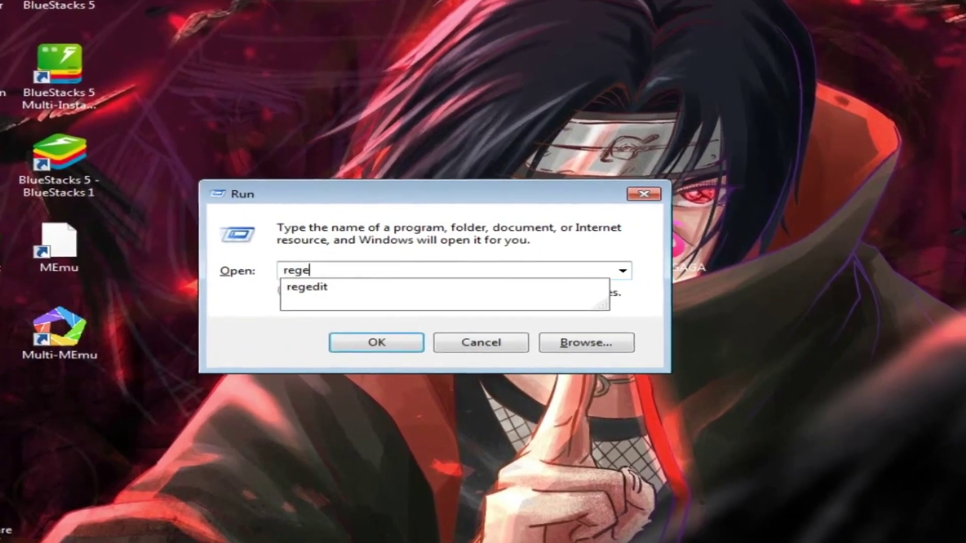
type("dit")
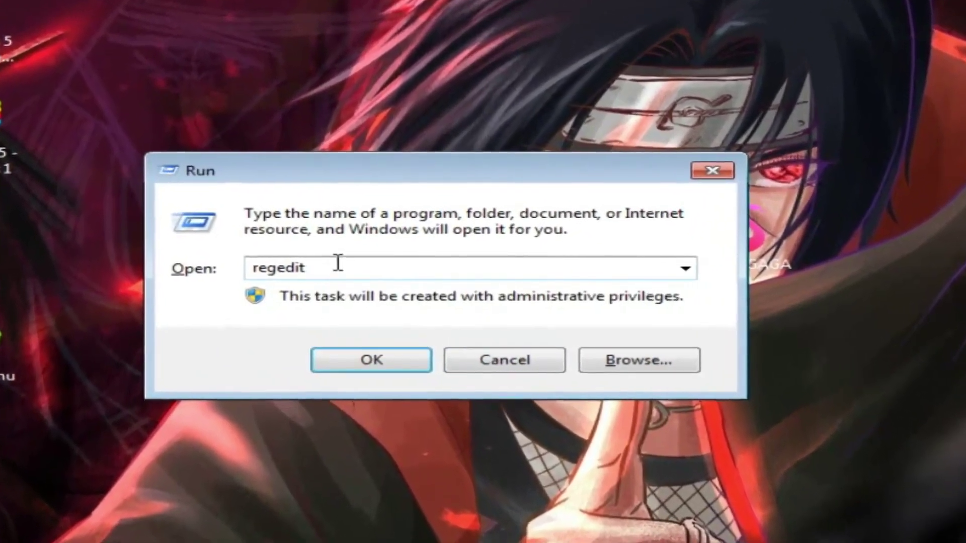
double_click(338, 267)
left_click(386, 271)
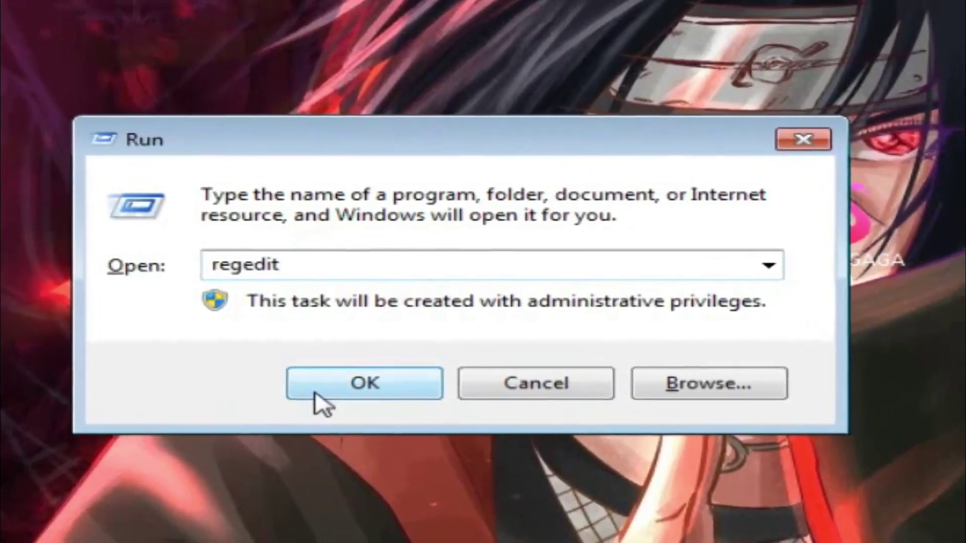
left_click(318, 382)
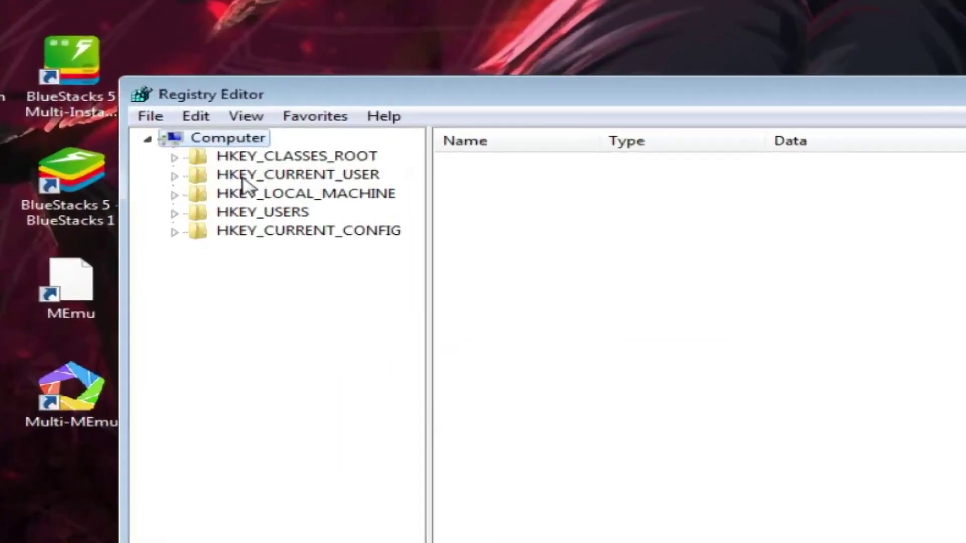
Step: Expand the Software key under HKEY_CURRENT_USER in the registry tree
left_click(211, 176)
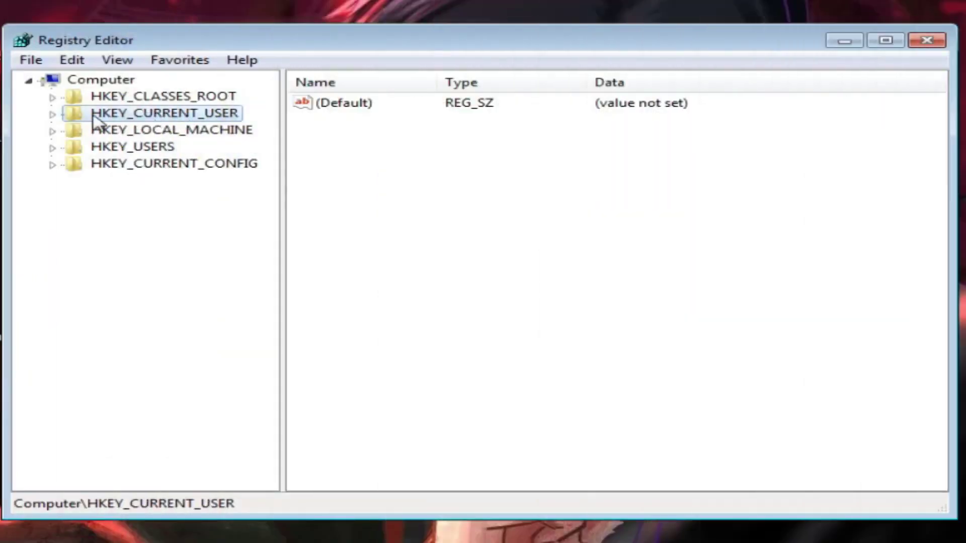
left_click(53, 115)
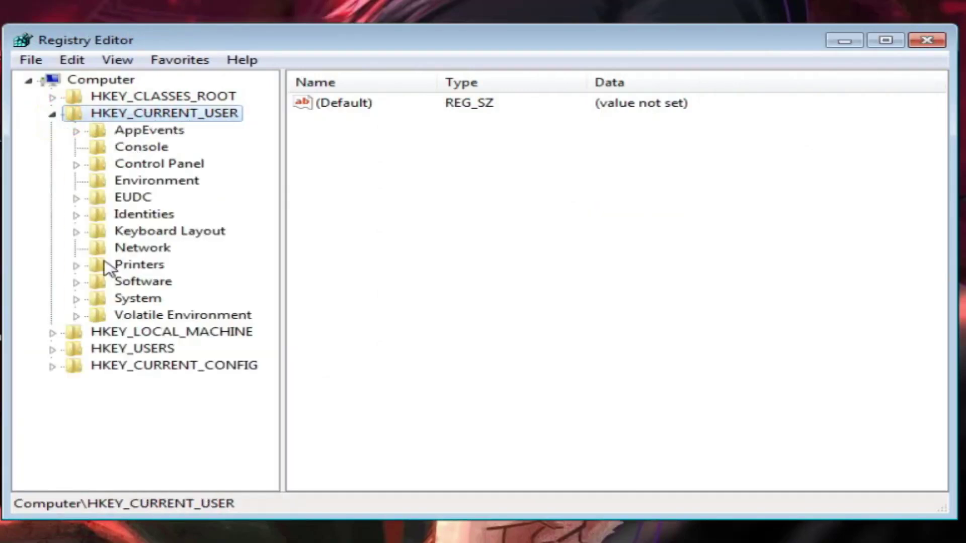
left_click(132, 283)
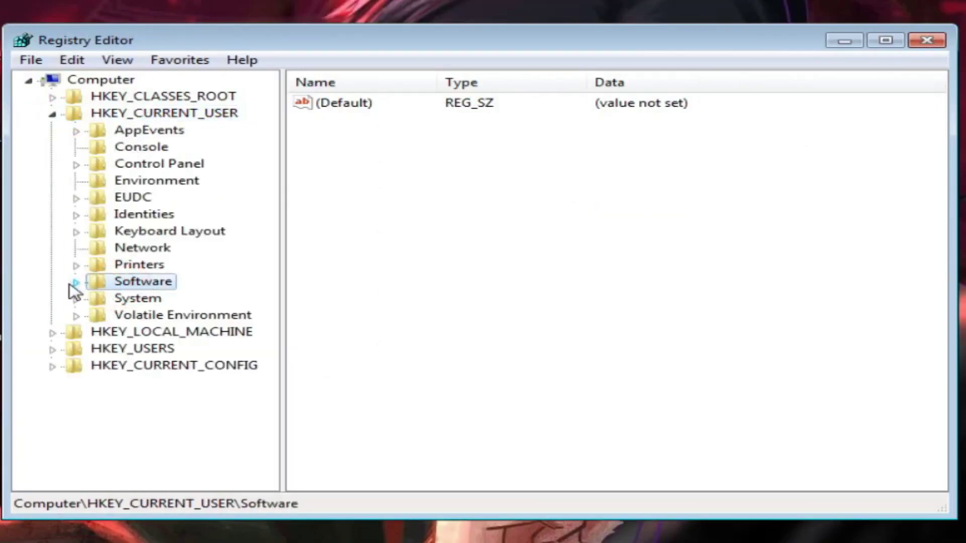
left_click(76, 282)
Step: Permanently delete the SmartGaGa key and its subkeys from HKEY_CURRENT_USER\Software
scroll(75, 287, "down", 2)
left_click(173, 281)
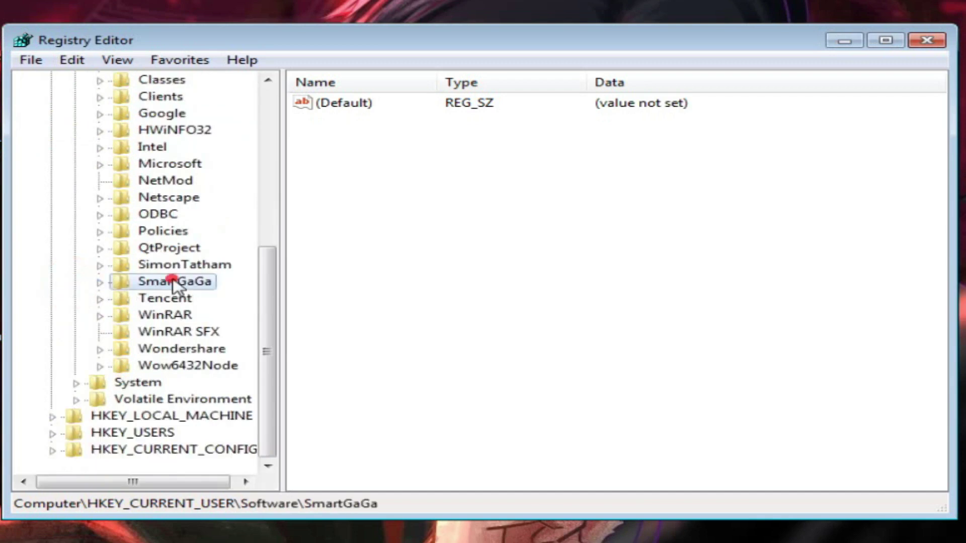
scroll(163, 288, "up", 6)
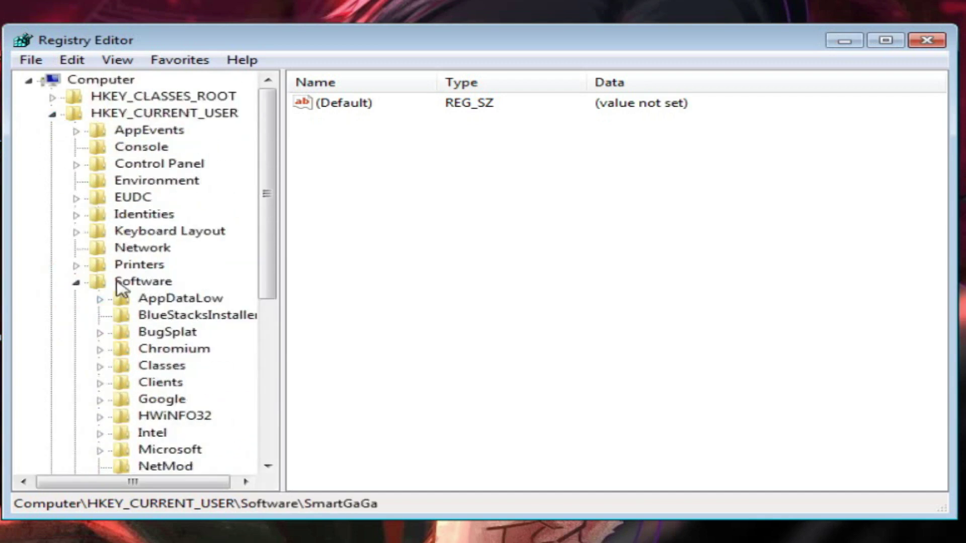
scroll(142, 285, "down", 6)
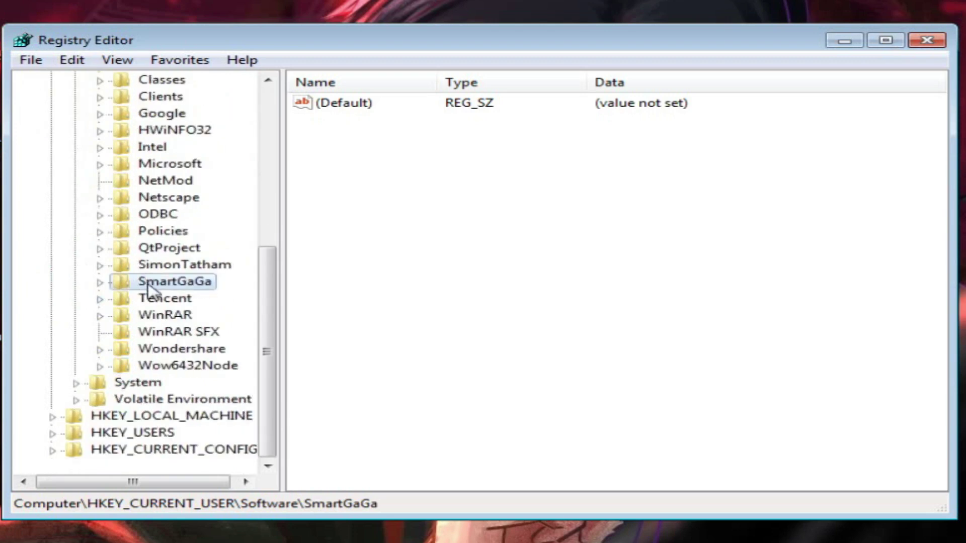
right_click(157, 289)
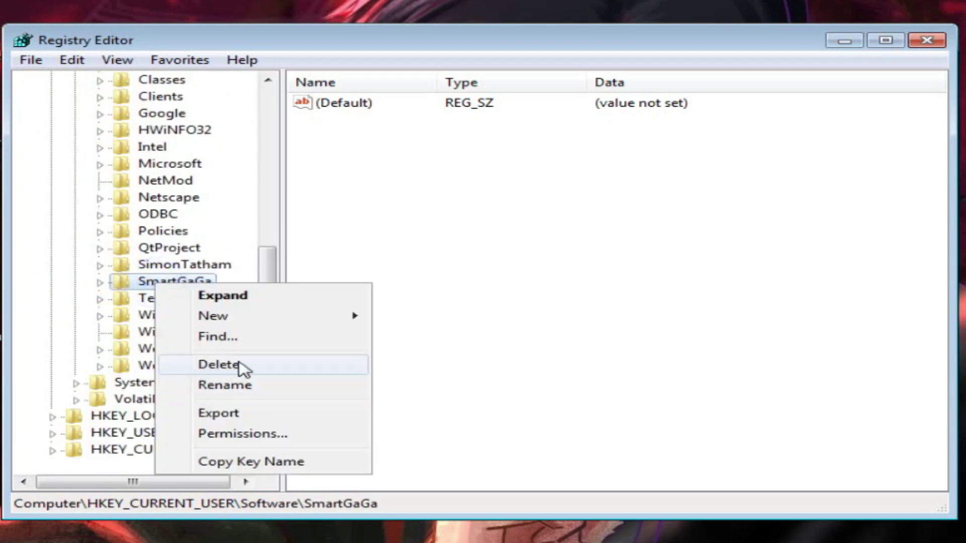
left_click(219, 364)
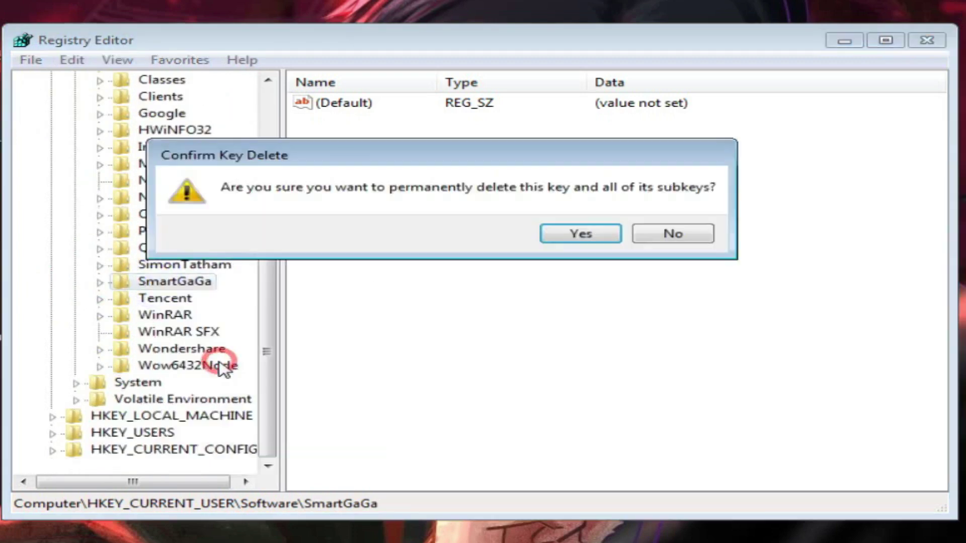
left_click(582, 236)
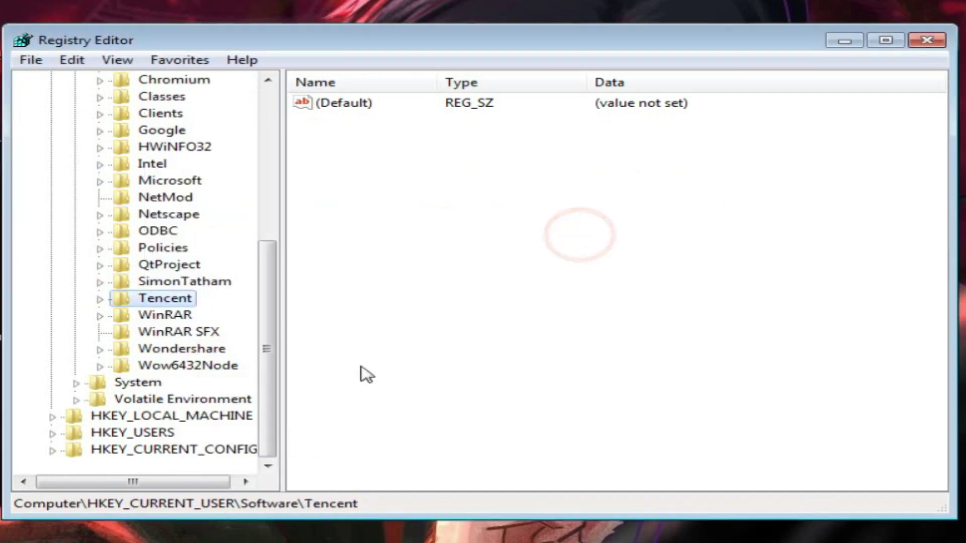
Step: Permanently delete the Tencent key and its subkeys from HKEY_CURRENT_USER\Software
right_click(152, 302)
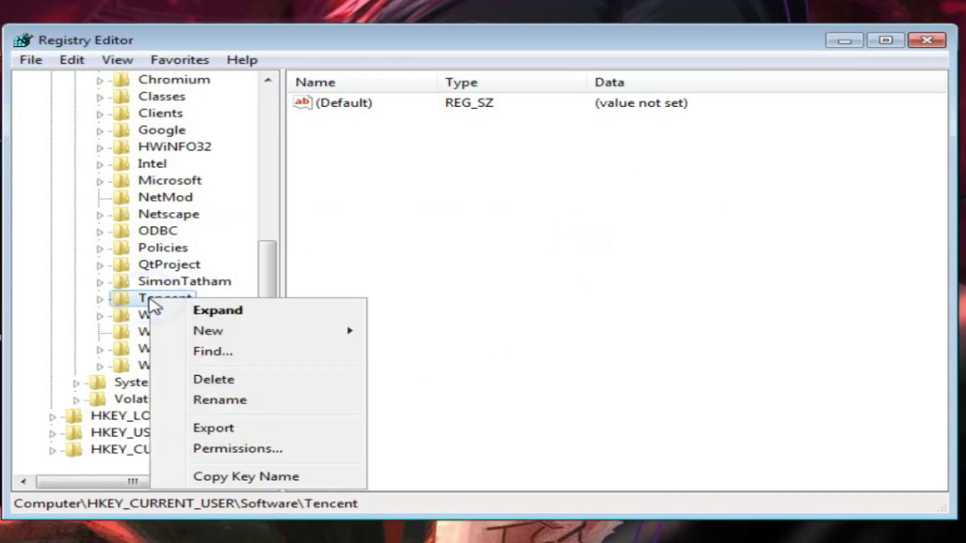
left_click(221, 381)
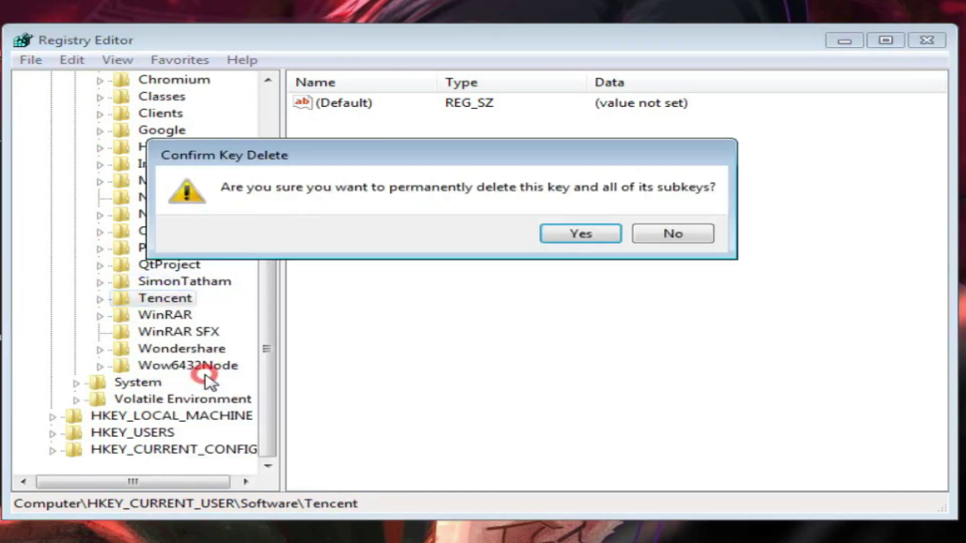
left_click(578, 234)
Step: Collapse the Software and HKEY_CURRENT_USER branches and the whole registry tree under Computer
scroll(166, 311, "up", 5)
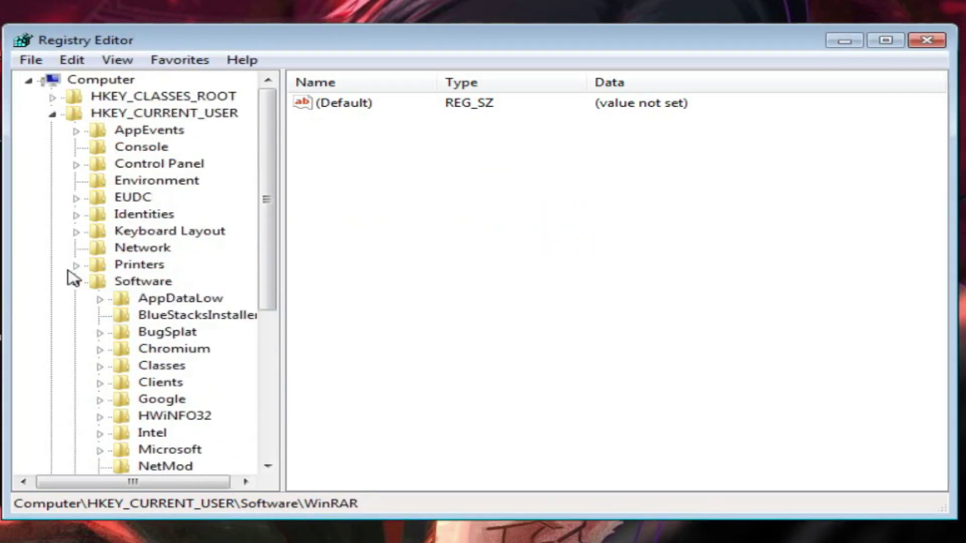
scroll(80, 289, "down", 5)
scroll(90, 301, "up", 2)
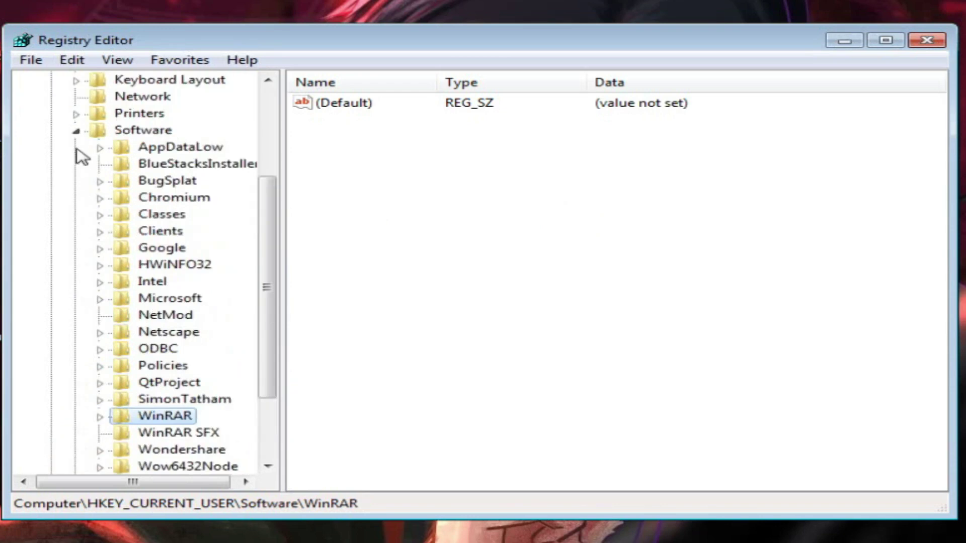
left_click(112, 131)
left_click(76, 130)
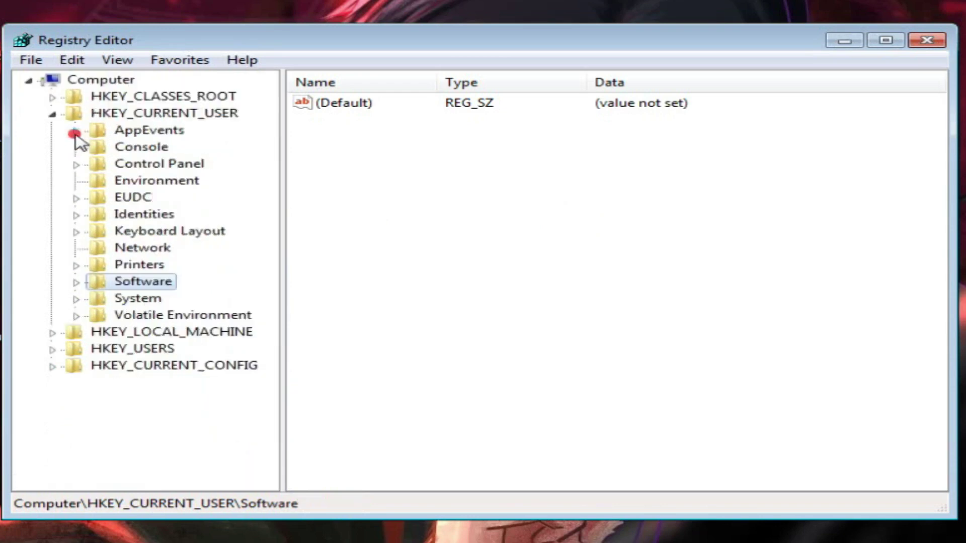
left_click(80, 114)
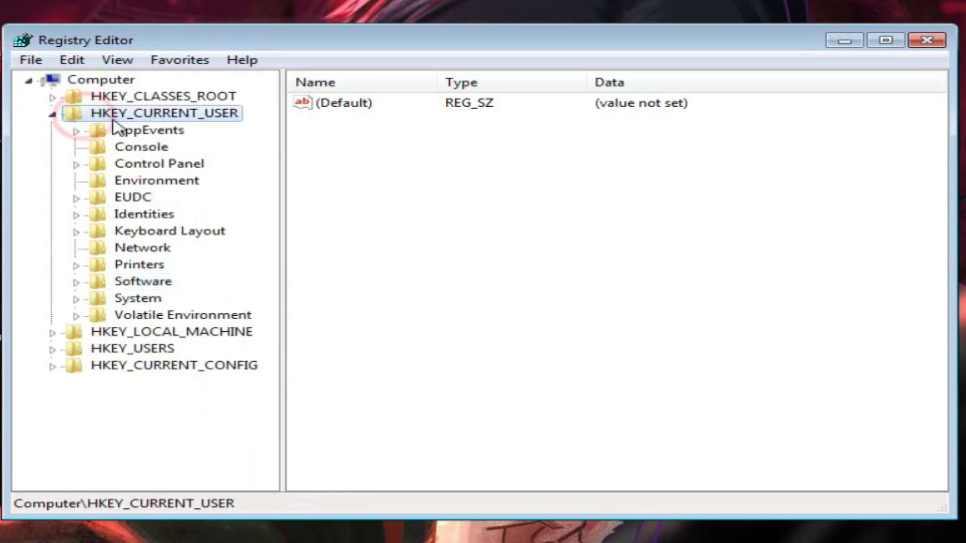
left_click(52, 114)
left_click(56, 81)
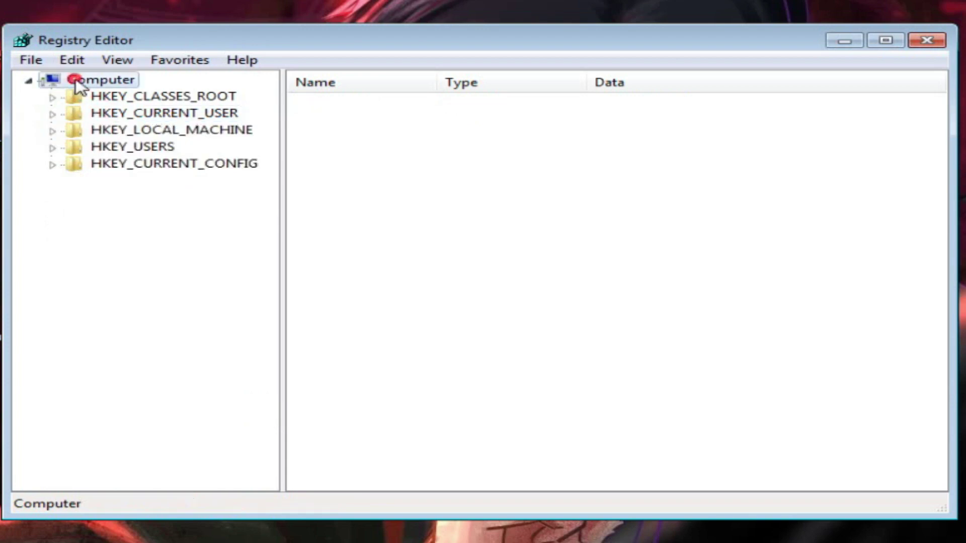
left_click(29, 81)
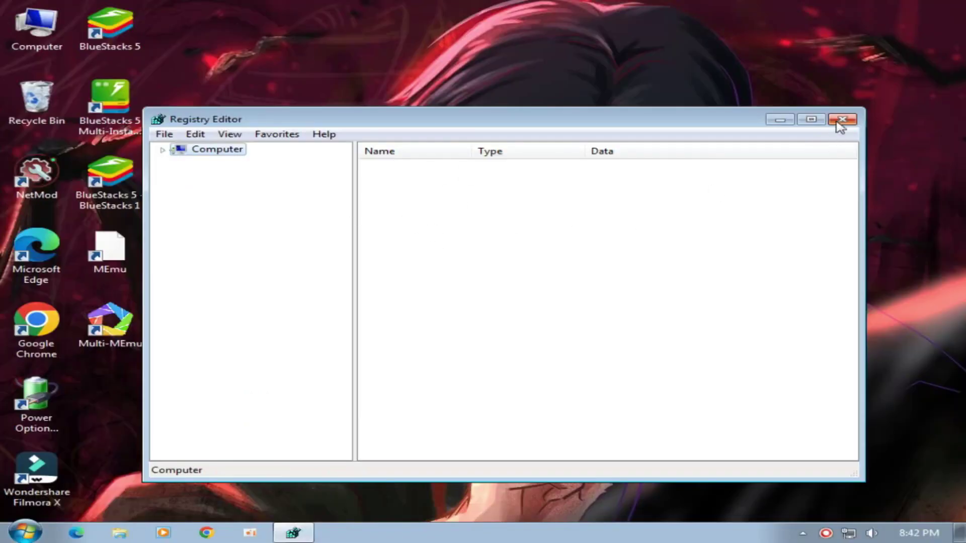
Step: Close Registry Editor and refresh the desktop several times
left_click(842, 120)
right_click(461, 187)
left_click(491, 222)
right_click(390, 184)
left_click(459, 225)
right_click(396, 187)
left_click(472, 227)
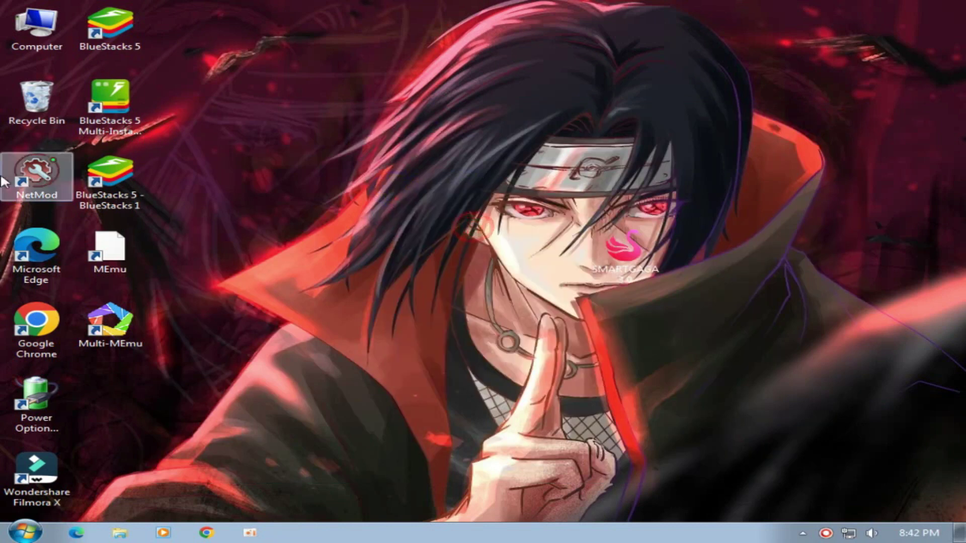
Step: Empty the Recycle Bin, permanently deleting all of its items
right_click(36, 97)
left_click(79, 125)
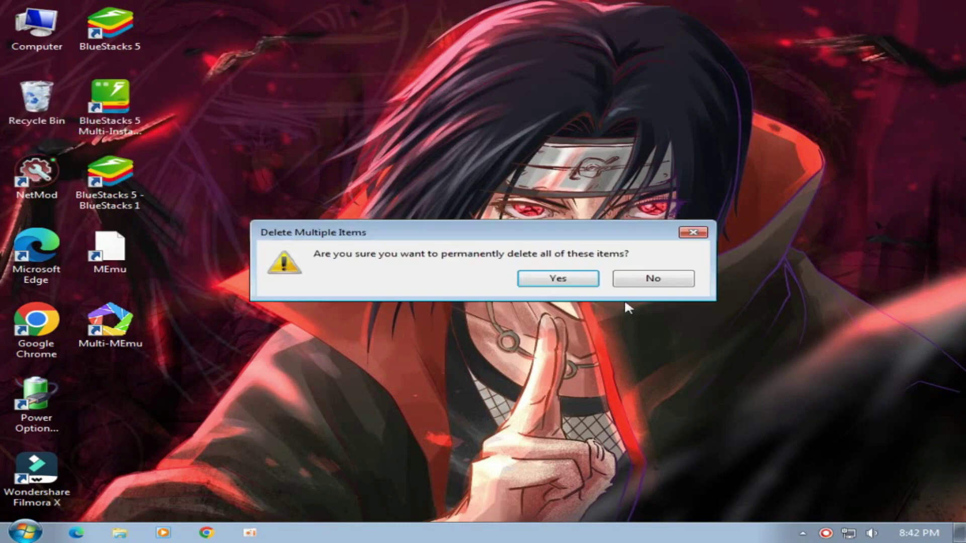
left_click(559, 278)
right_click(311, 153)
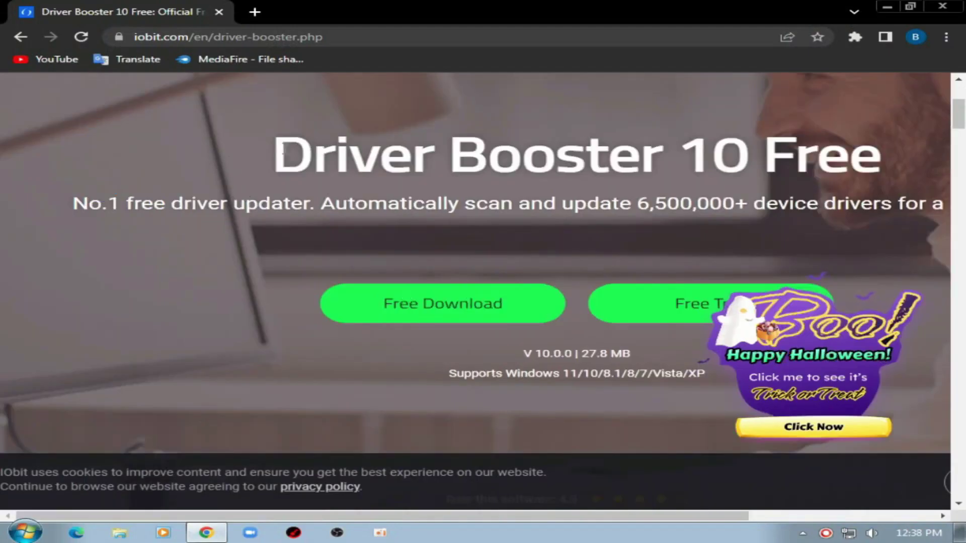
Step: Examine the download options and supported Windows versions on IObit's Driver Booster 10 Free page
left_click_drag(269, 151, 820, 151)
left_click(694, 166)
scroll(694, 166, "down", 2)
scroll(695, 171, "down", 2)
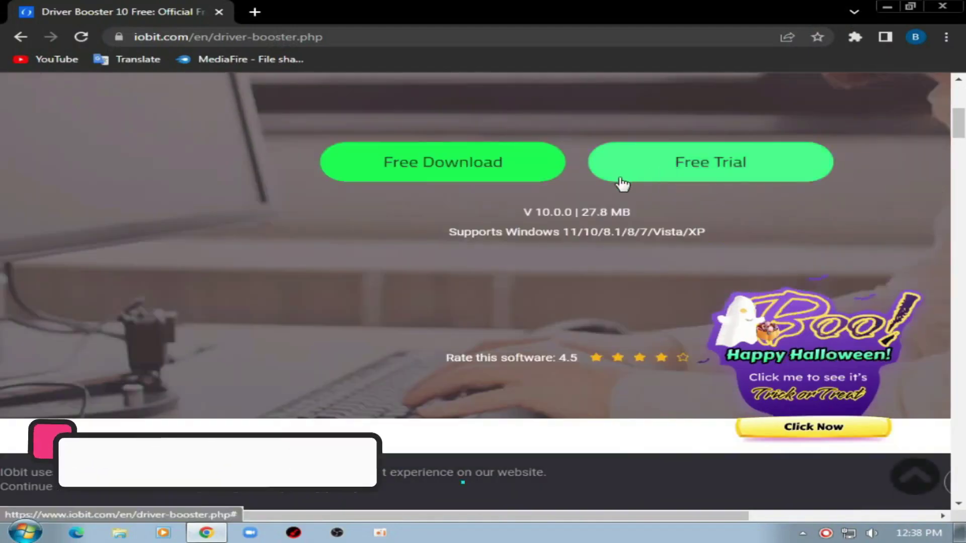
scroll(617, 175, "up", 4)
scroll(617, 175, "down", 5)
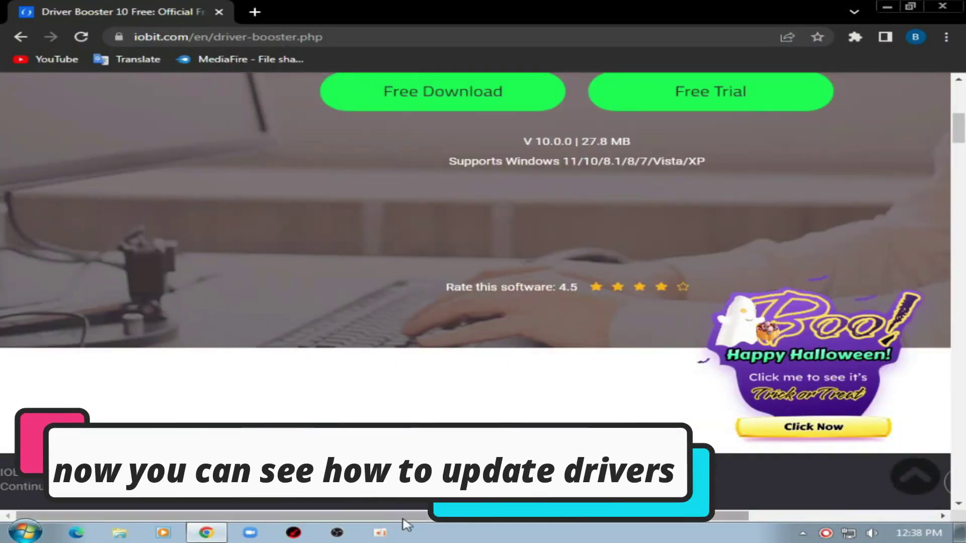
scroll(402, 518, "right", 5)
scroll(442, 518, "left", 4)
scroll(416, 356, "up", 5)
scroll(485, 312, "down", 3)
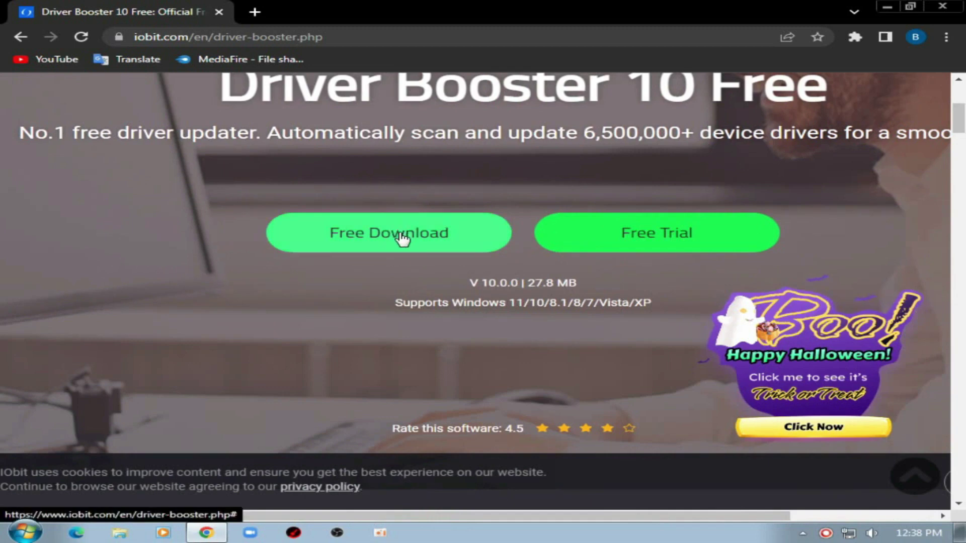
Step: Download the free trial installer of Driver Booster 10 from the IObit page
left_click(603, 240)
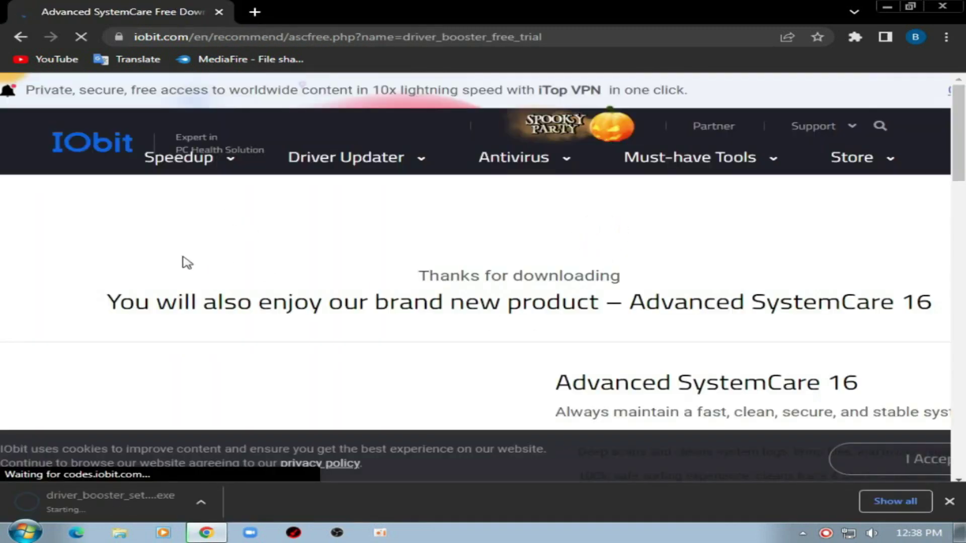
scroll(151, 301, "down", 1)
scroll(136, 312, "up", 1)
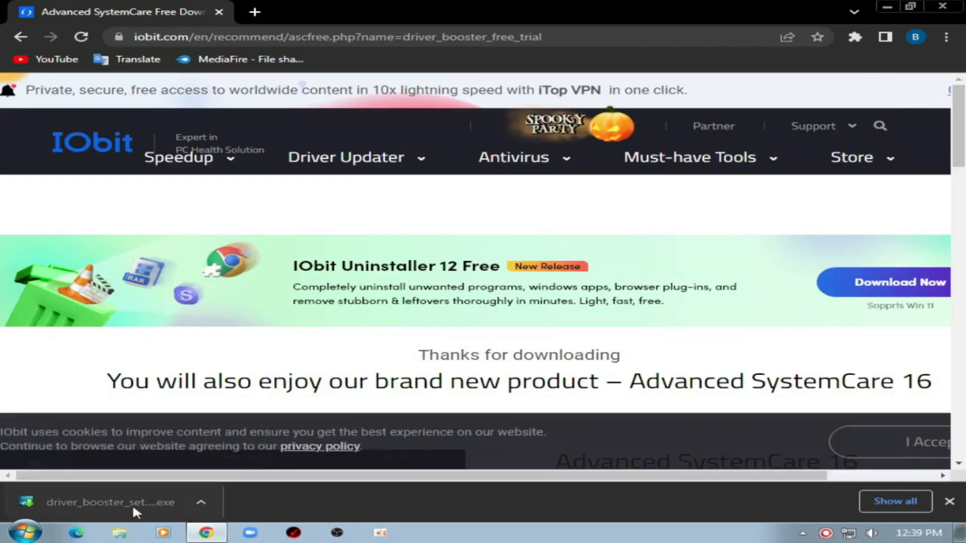
Step: Close the browser and reposition the driver_booster_setup_trial installer on the refreshed desktop
left_click(942, 6)
right_click(636, 48)
left_click(704, 81)
left_click(551, 173)
left_click_drag(550, 173, 552, 254)
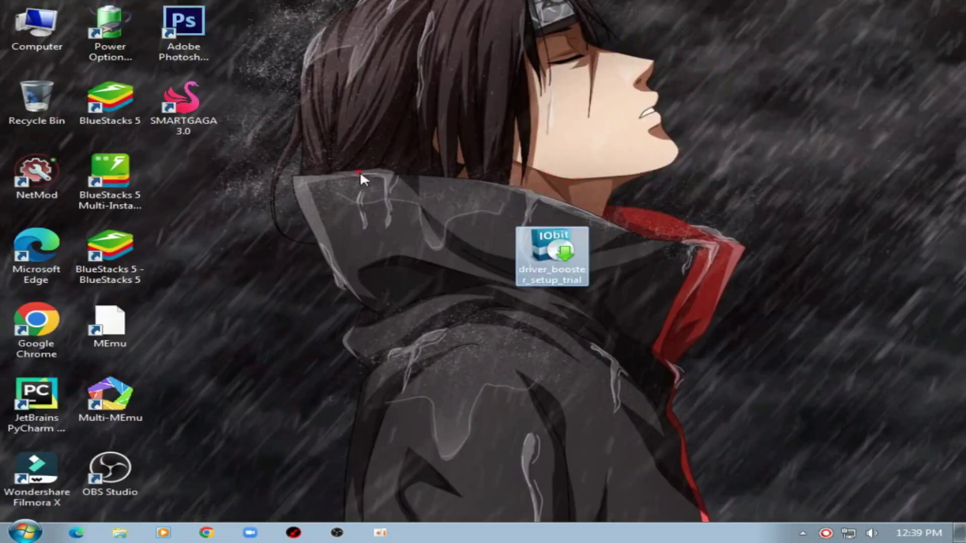
Step: Run the driver_booster_setup_trial installer as administrator and open its custom install options
right_click(558, 252)
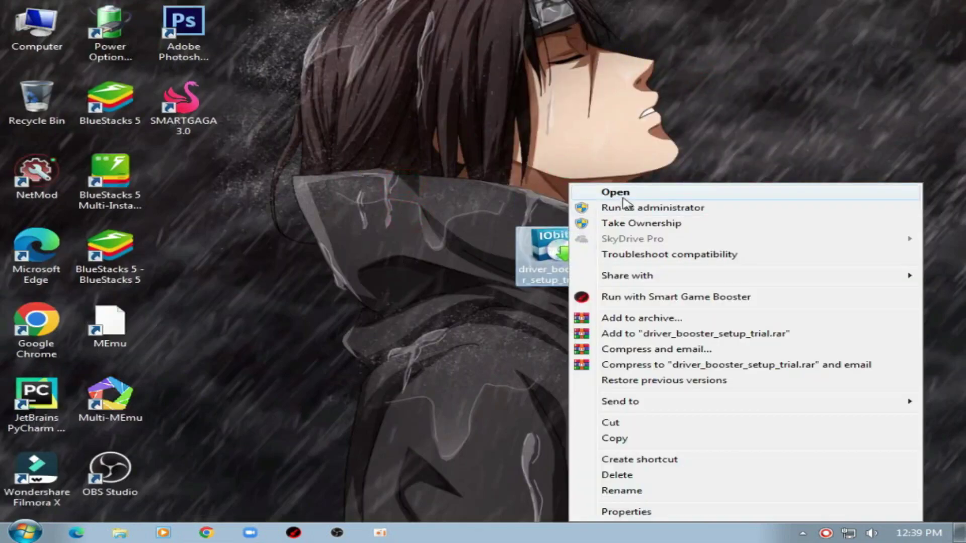
left_click(652, 206)
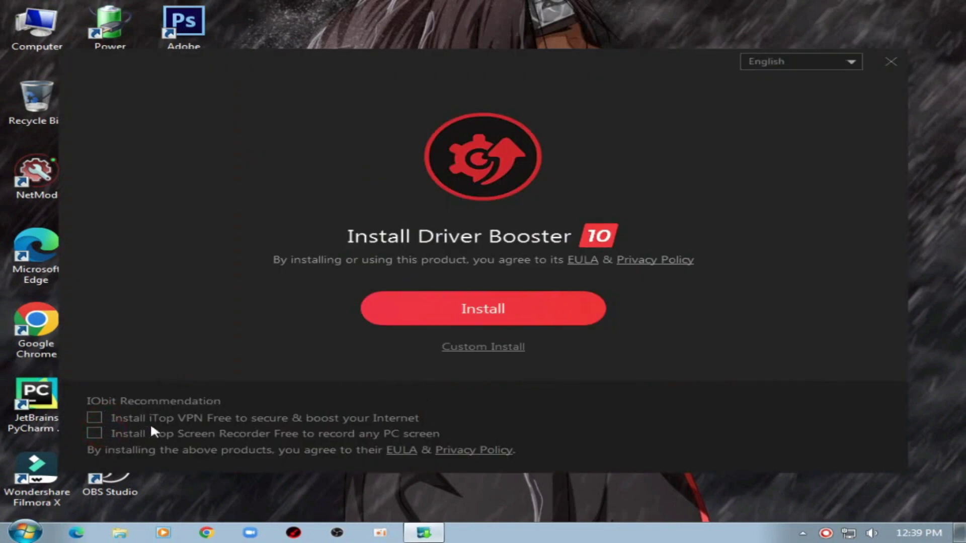
left_click(469, 349)
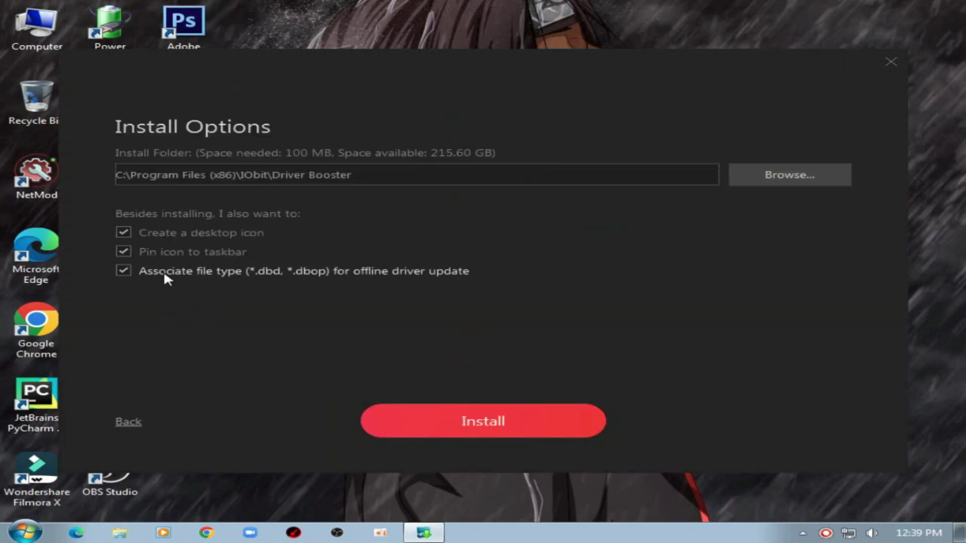
Step: Install Driver Booster with the taskbar pin option cleared, declining the iTop PDF and Advanced SystemCare offers
left_click(197, 251)
left_click(442, 410)
left_click(123, 367)
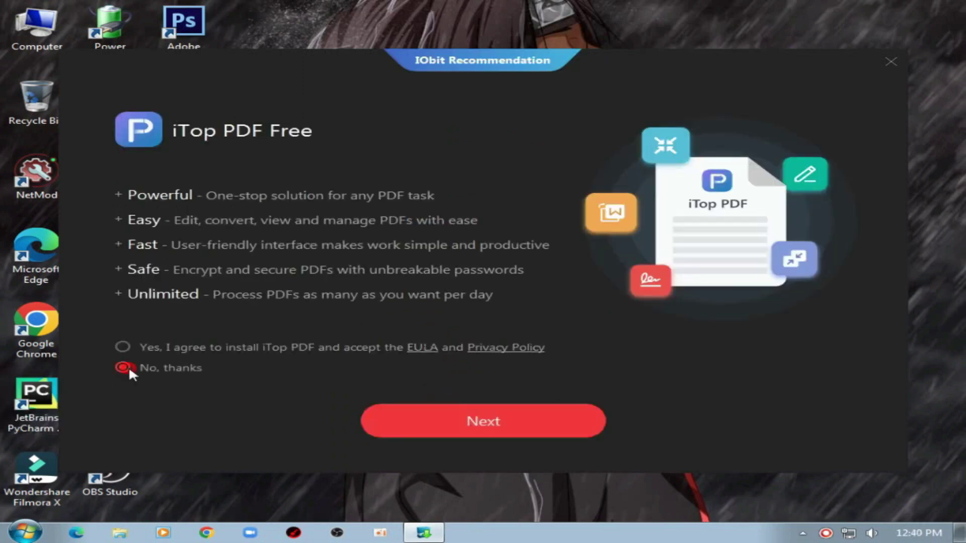
left_click(402, 433)
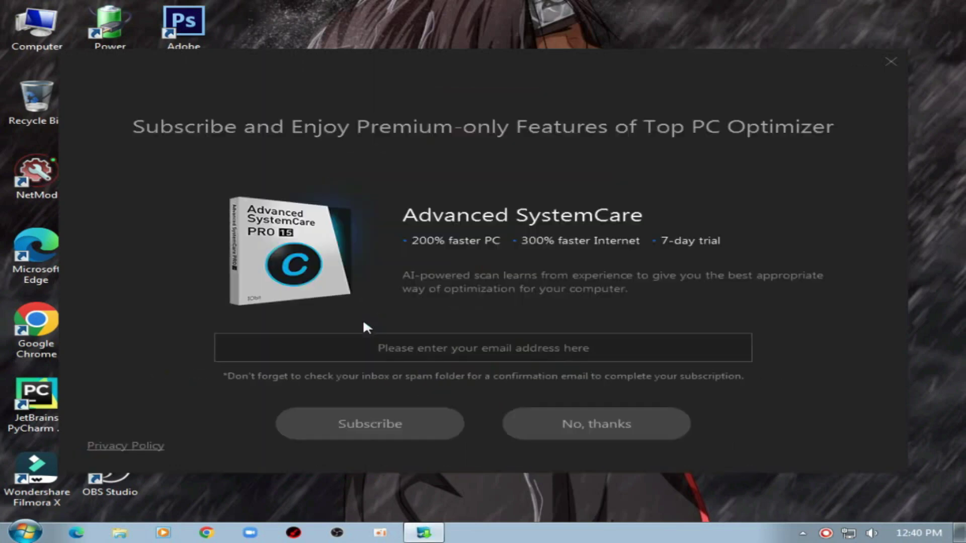
left_click(608, 423)
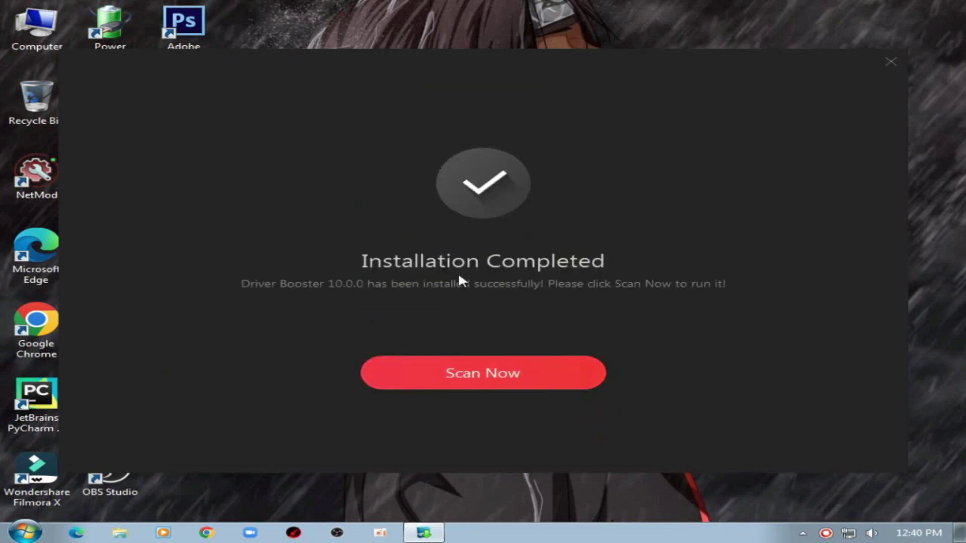
Step: Scan the PC for outdated drivers and look through the resulting driver list
left_click(488, 378)
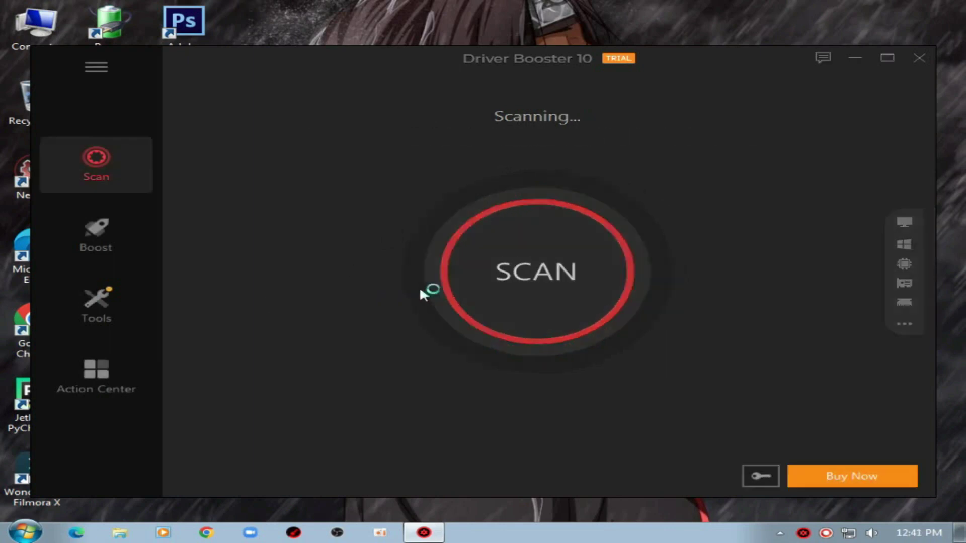
scroll(324, 256, "down", 1)
scroll(323, 254, "down", 8)
scroll(323, 255, "up", 10)
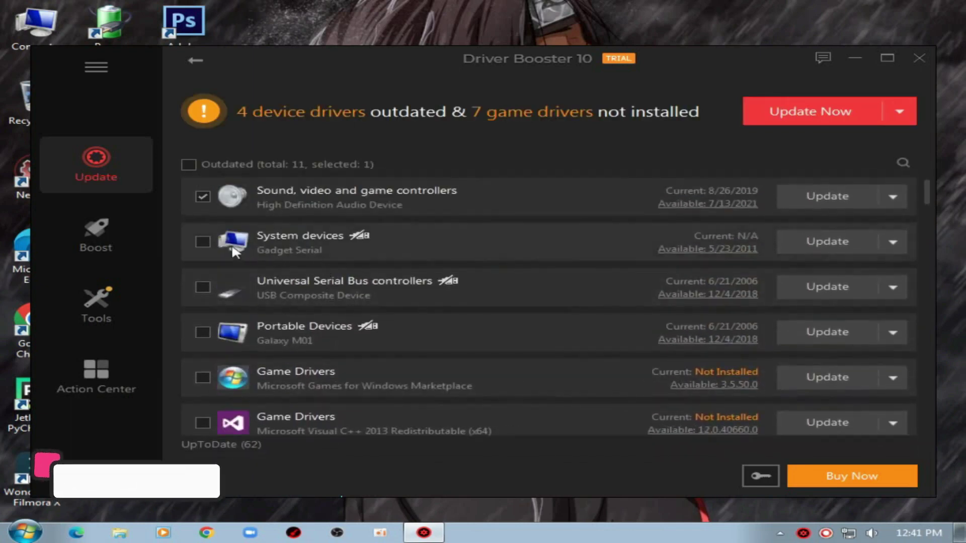
Step: Select every outdated driver in the list and clear the whole selection again
left_click(188, 165)
scroll(373, 254, "down", 5)
scroll(372, 253, "up", 3)
scroll(372, 253, "up", 3)
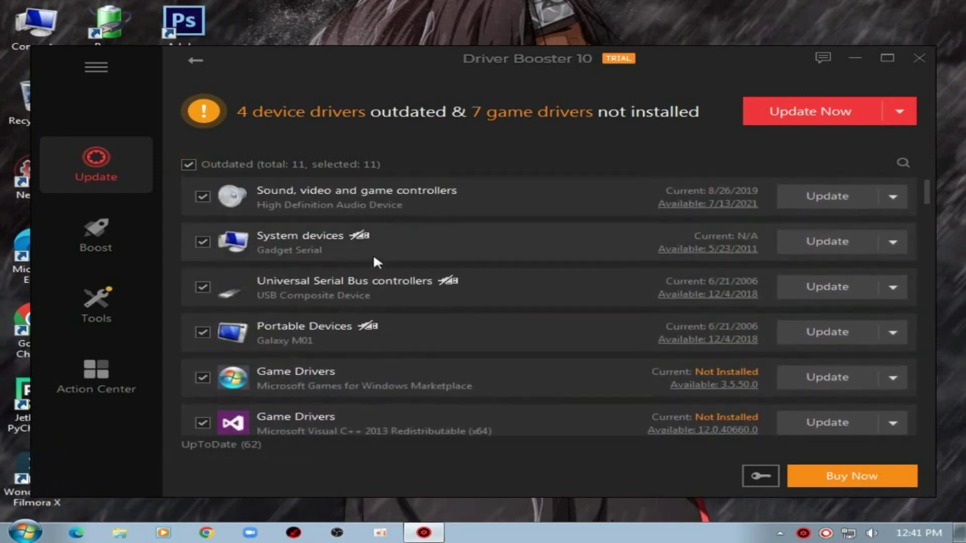
left_click(189, 164)
Step: Examine the outdated game drivers and the full list of up-to-date device and game drivers
scroll(493, 314, "down", 3)
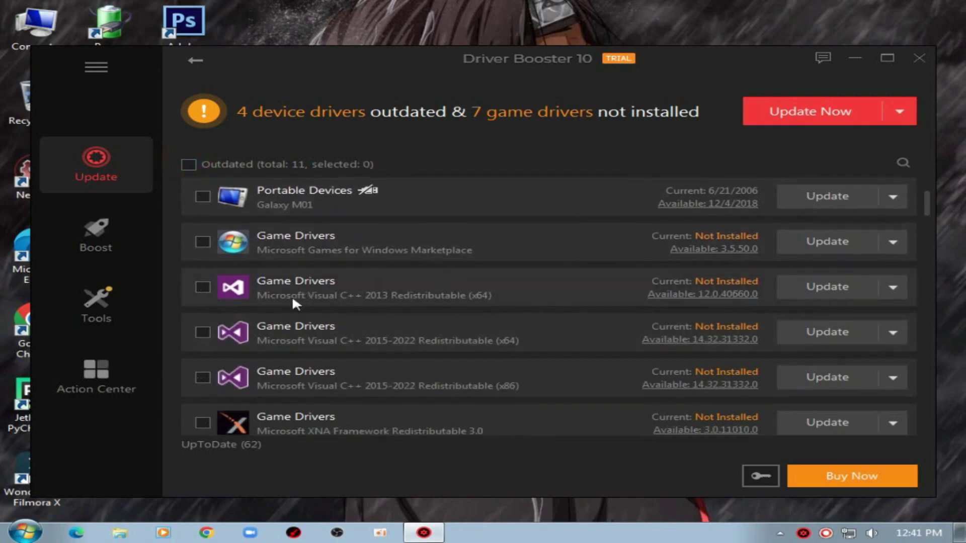
scroll(302, 322, "down", 8)
scroll(310, 317, "up", 3)
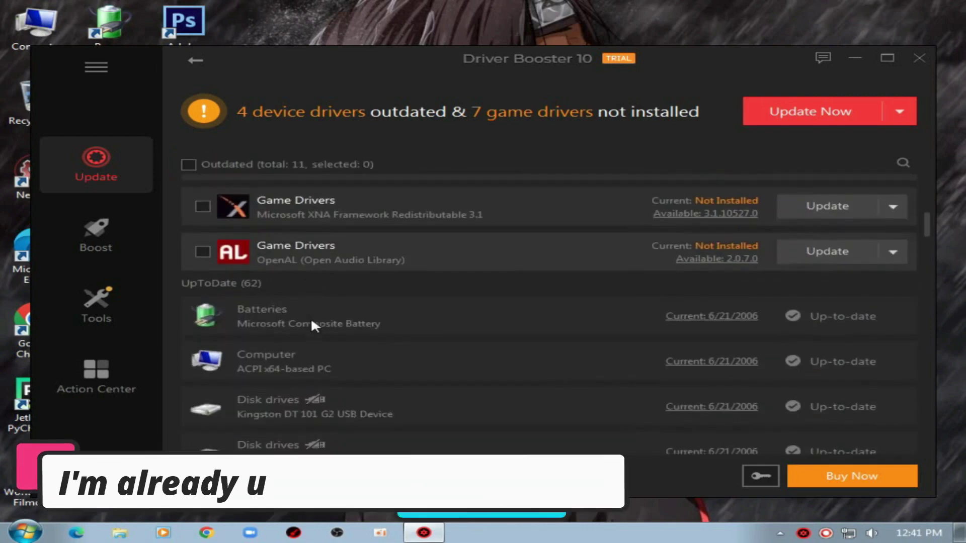
scroll(310, 317, "down", 15)
scroll(332, 299, "down", 20)
scroll(332, 300, "down", 20)
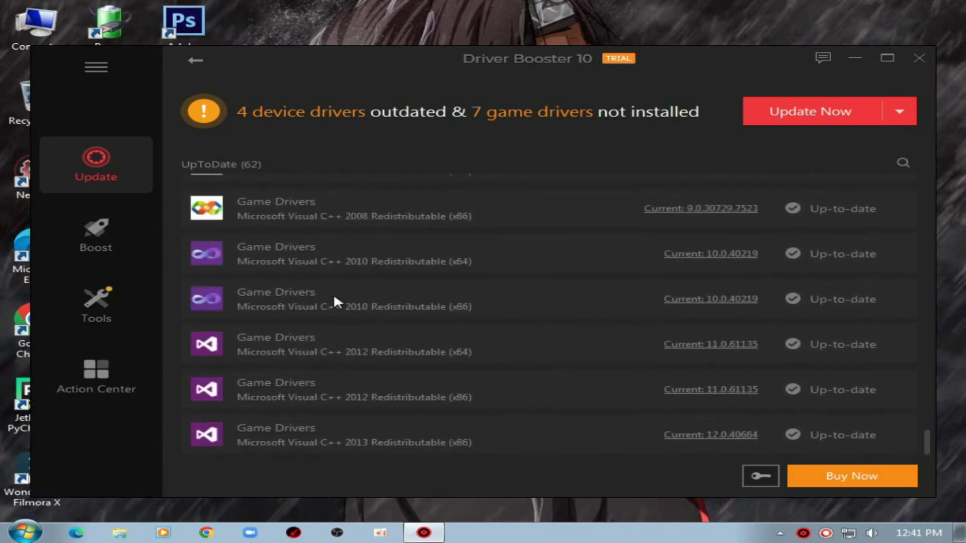
scroll(340, 324, "up", 5)
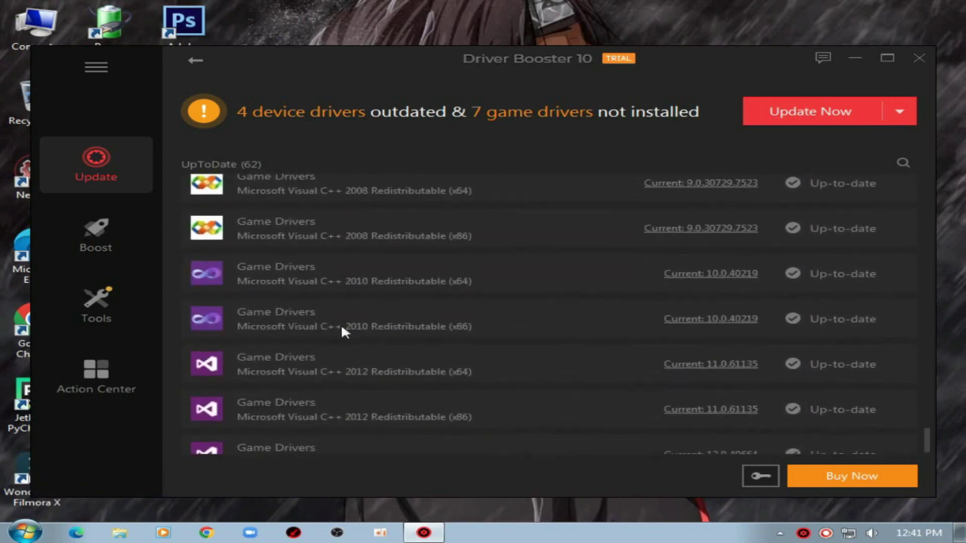
scroll(349, 347, "down", 3)
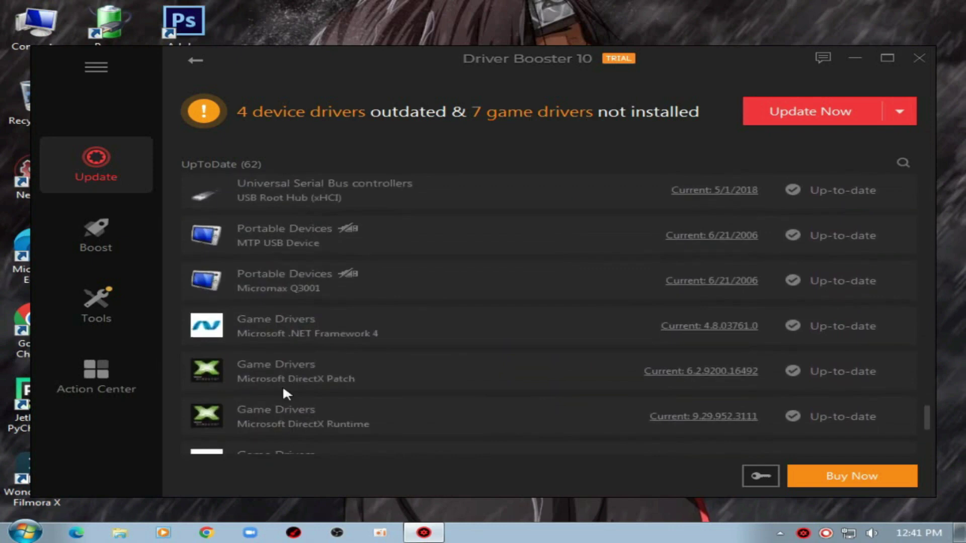
scroll(322, 388, "up", 12)
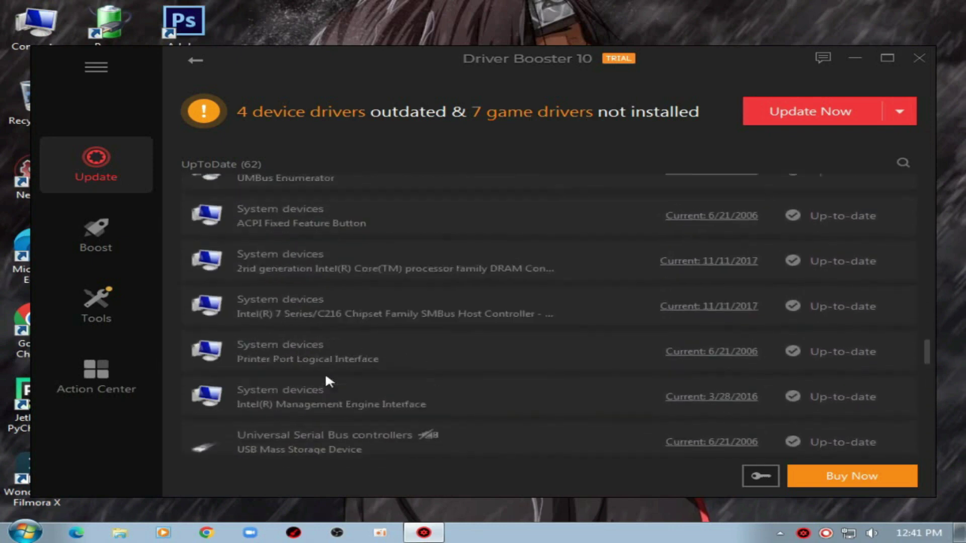
scroll(326, 377, "up", 15)
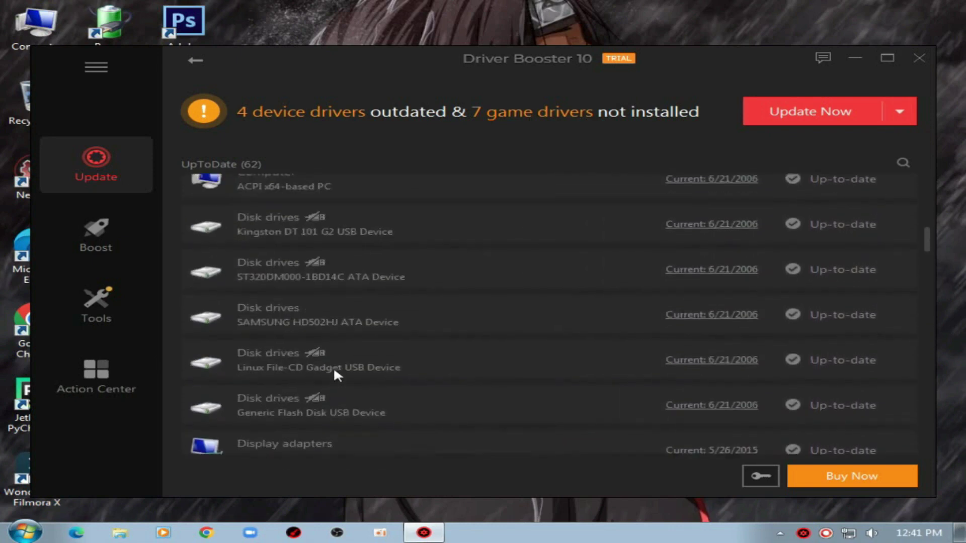
scroll(334, 366, "up", 4)
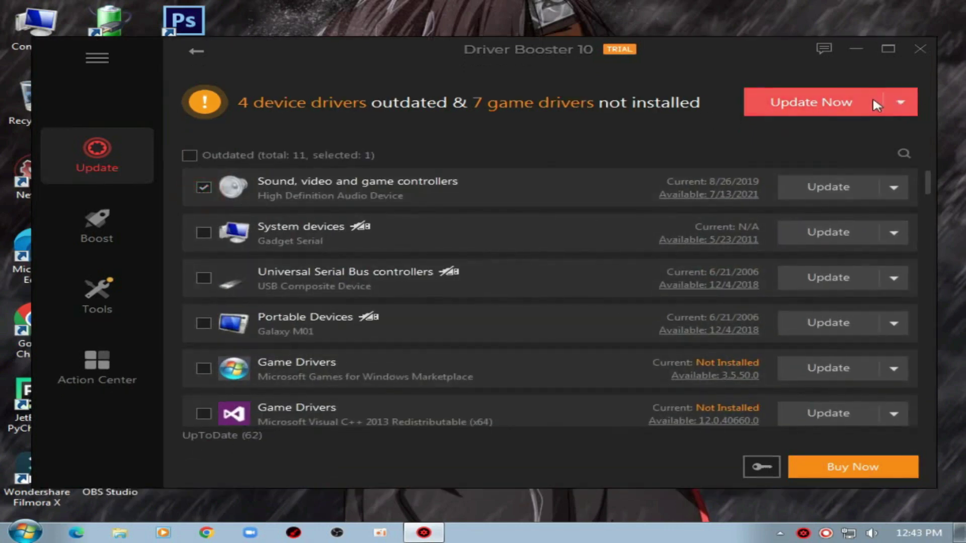
Step: Try to enable Auto Update for the drivers and dismiss the PRO activation offer
left_click(898, 103)
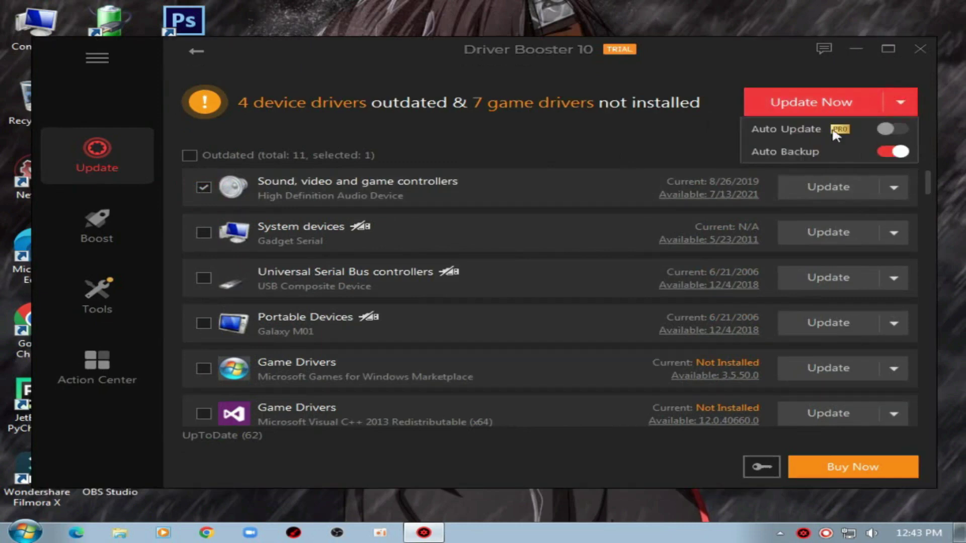
left_click(886, 130)
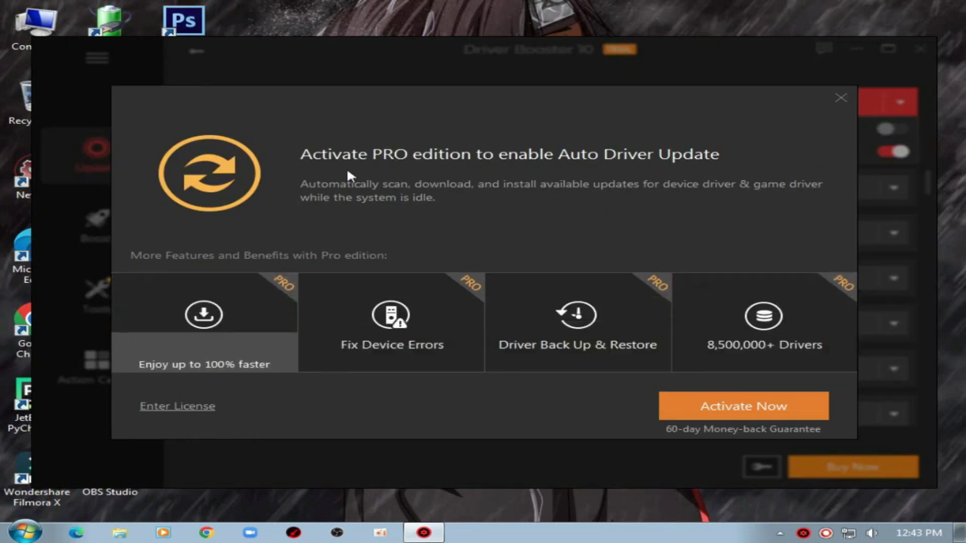
left_click(836, 102)
scroll(195, 213, "down", 3)
scroll(195, 212, "up", 3)
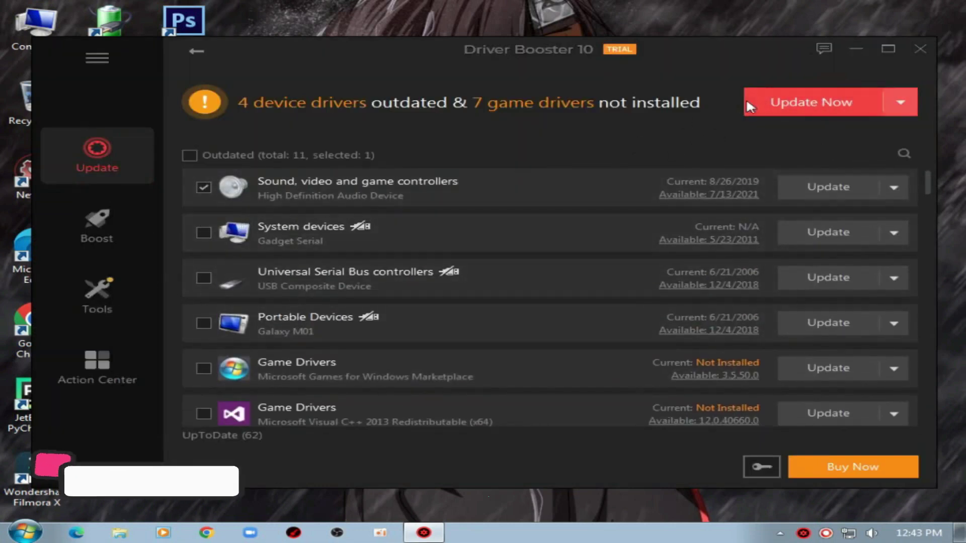
Step: Start updating the selected High Definition Audio Device driver and cancel the update
left_click(811, 102)
left_click(683, 365)
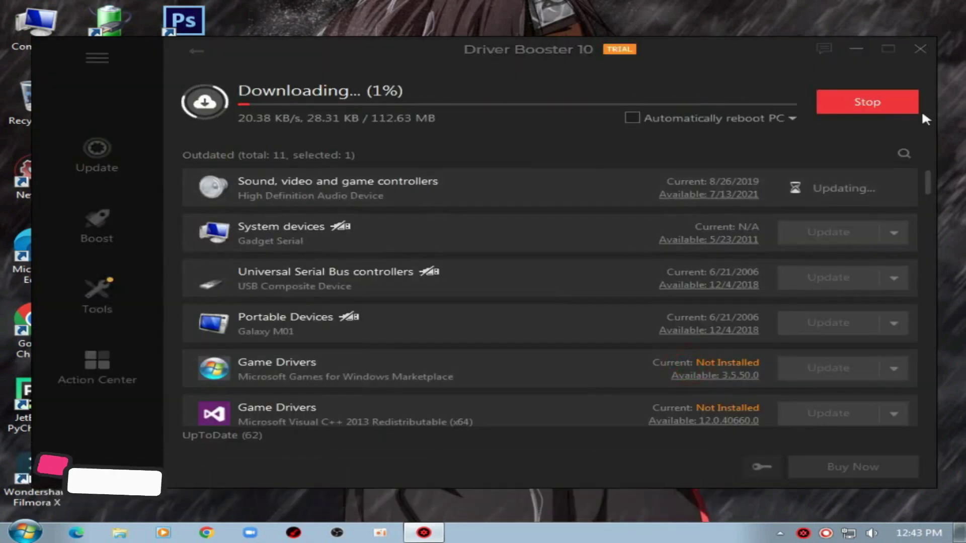
left_click(900, 106)
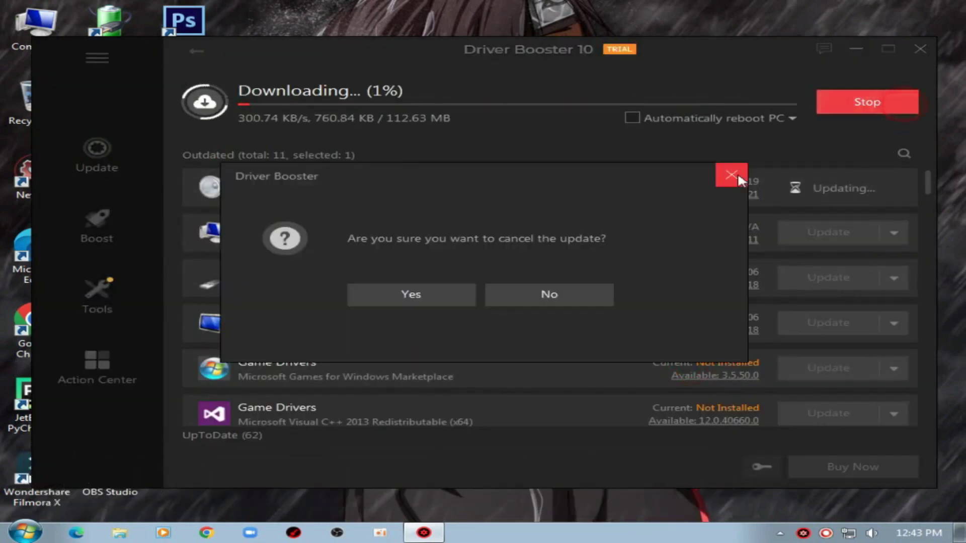
left_click(442, 287)
scroll(322, 246, "down", 3)
scroll(334, 249, "up", 3)
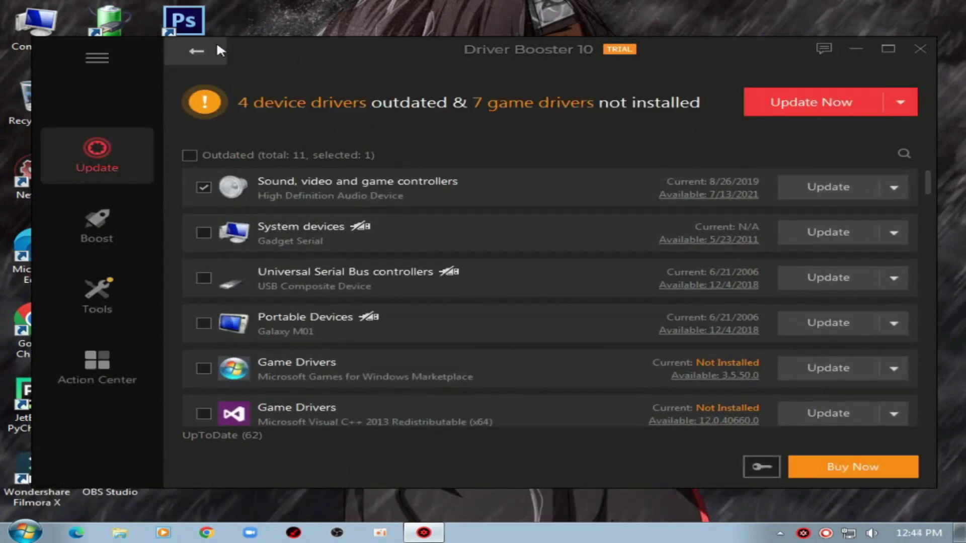
Step: Leave the driver update list, close Driver Booster and refresh the desktop
left_click(198, 51)
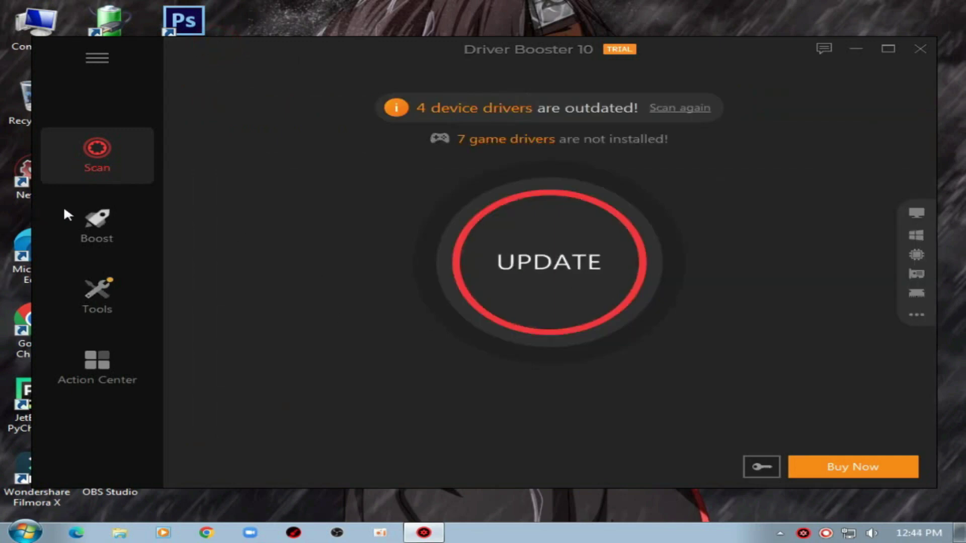
left_click(919, 56)
right_click(611, 141)
left_click(723, 180)
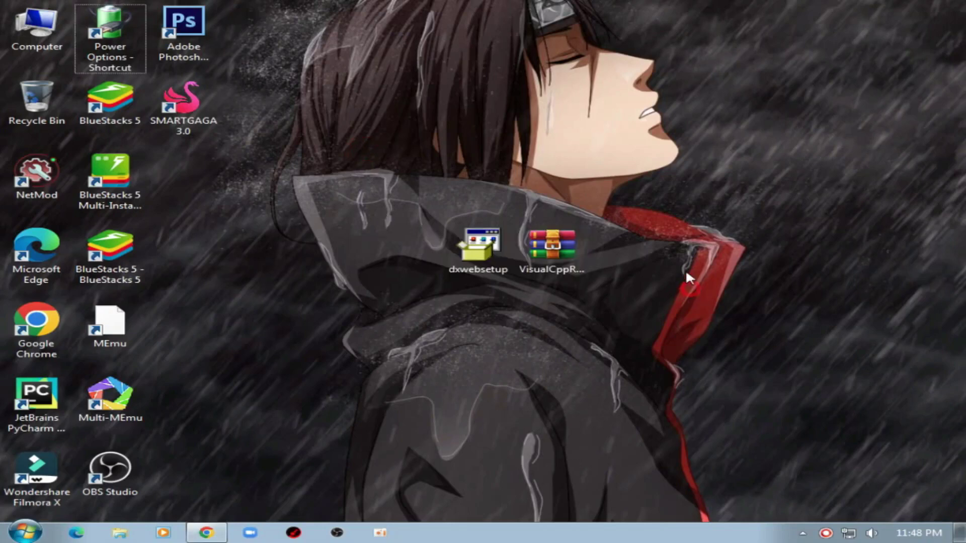
Step: Space the dxwebsetup file apart from the VisualCppRedist_AIO_x86_x64_52 archive and refresh the desktop
right_click(645, 184)
left_click(732, 231)
right_click(673, 201)
left_click(394, 216)
left_click_drag(395, 216, 683, 307)
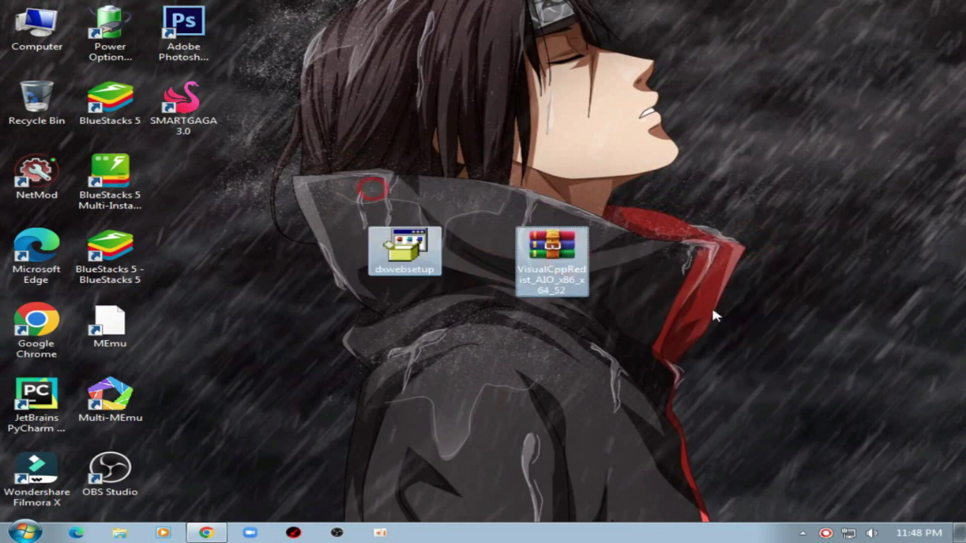
right_click(657, 233)
left_click(694, 286)
Step: Switch to Chrome and examine the title, language choices and description of Microsoft's DirectX End-User Runtime Web Installer page
mouse_move(233, 523)
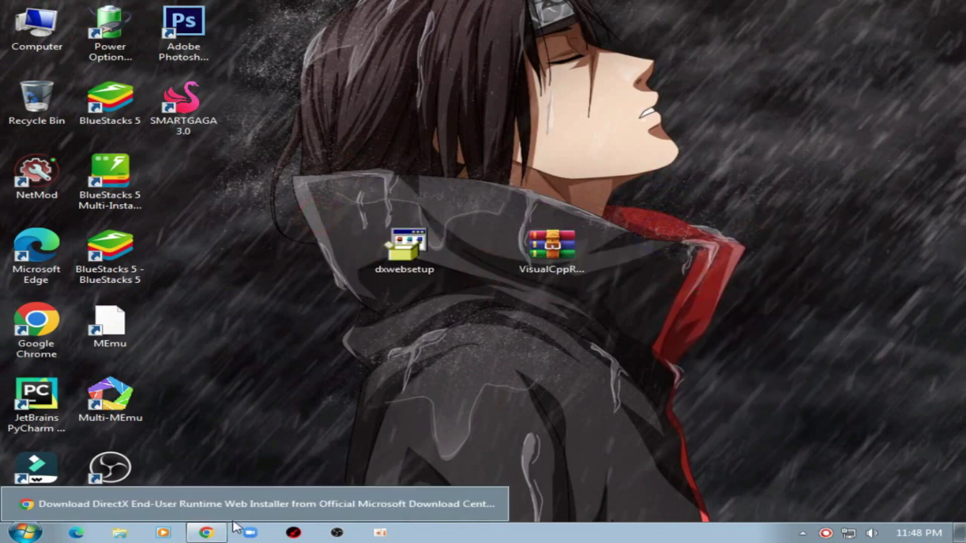
left_click(242, 503)
scroll(307, 229, "down", 5)
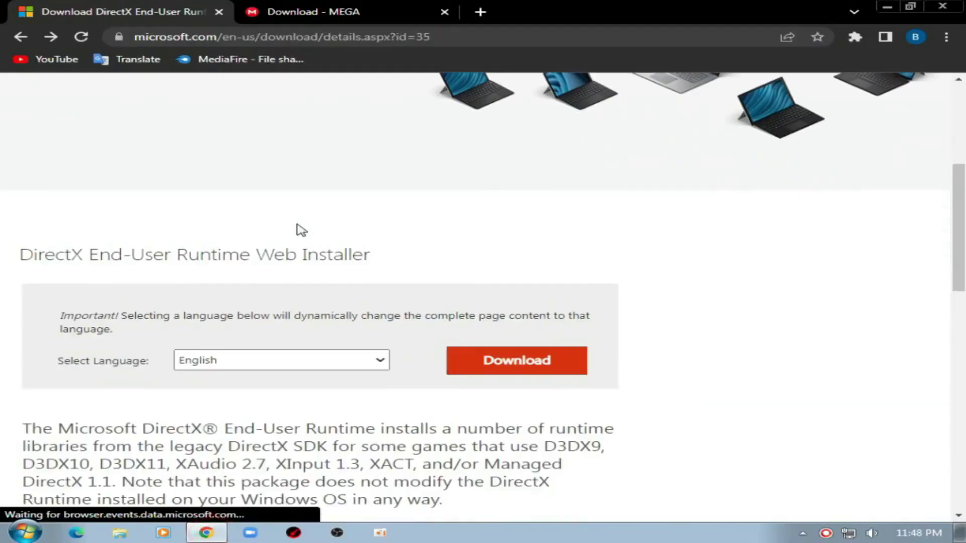
scroll(300, 229, "down", 1)
left_click_drag(19, 189, 401, 198)
left_click(274, 184)
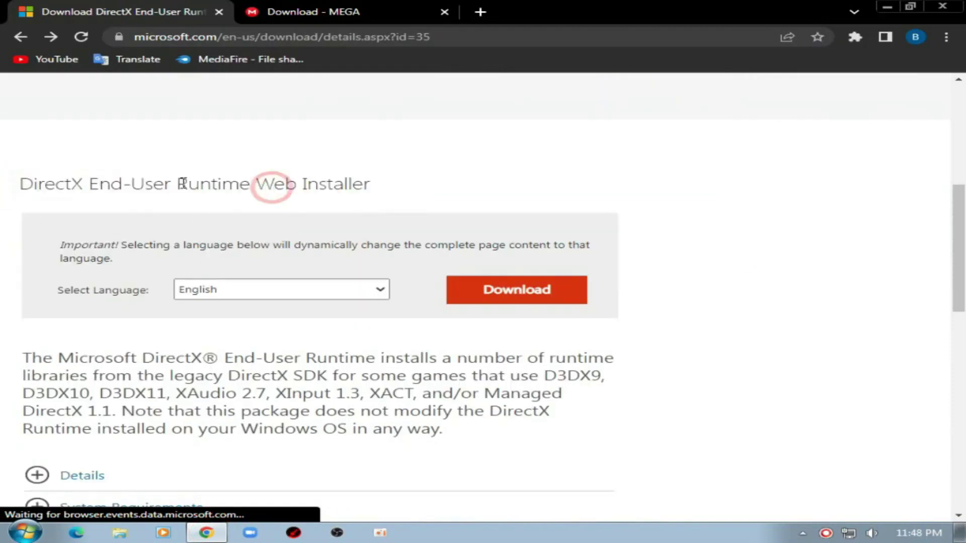
scroll(201, 221, "down", 1)
left_click(204, 225)
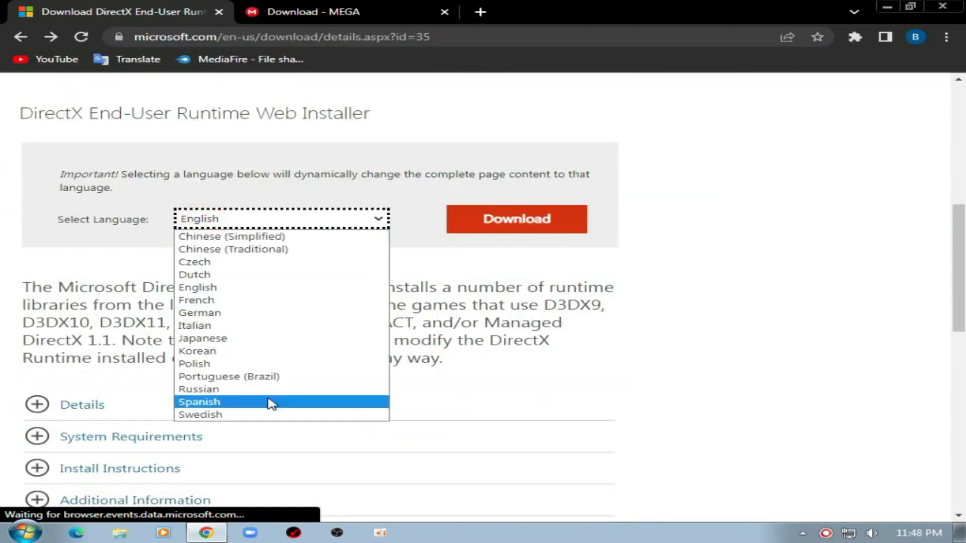
left_click(29, 209)
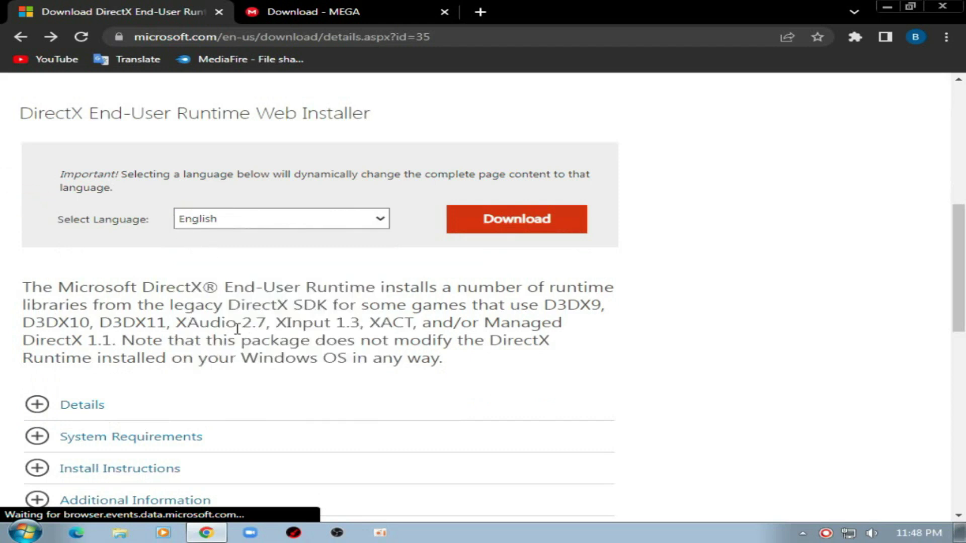
left_click_drag(30, 290, 493, 390)
left_click(369, 335)
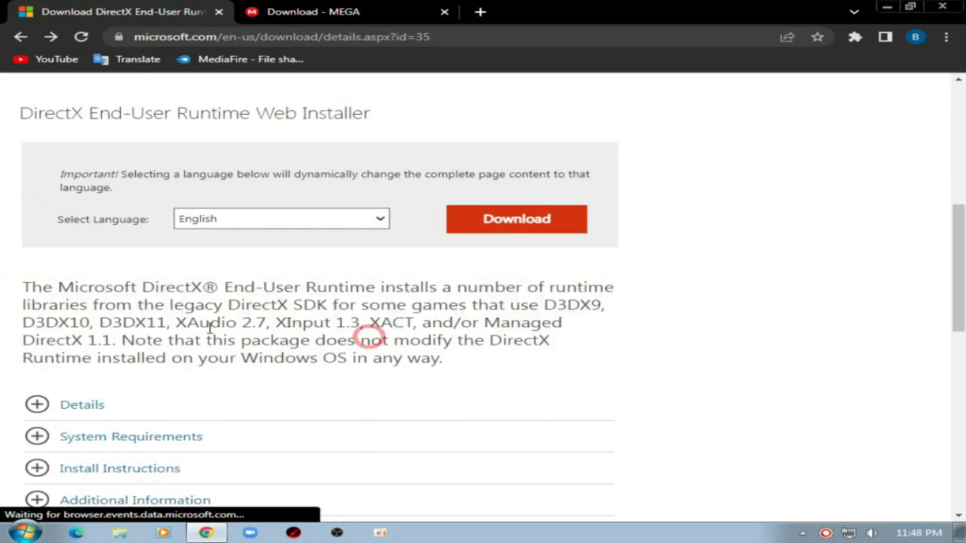
Step: Download the English DirectX End-User Runtime Web Installer, dxwebsetup.exe, from the Microsoft page
left_click(503, 224)
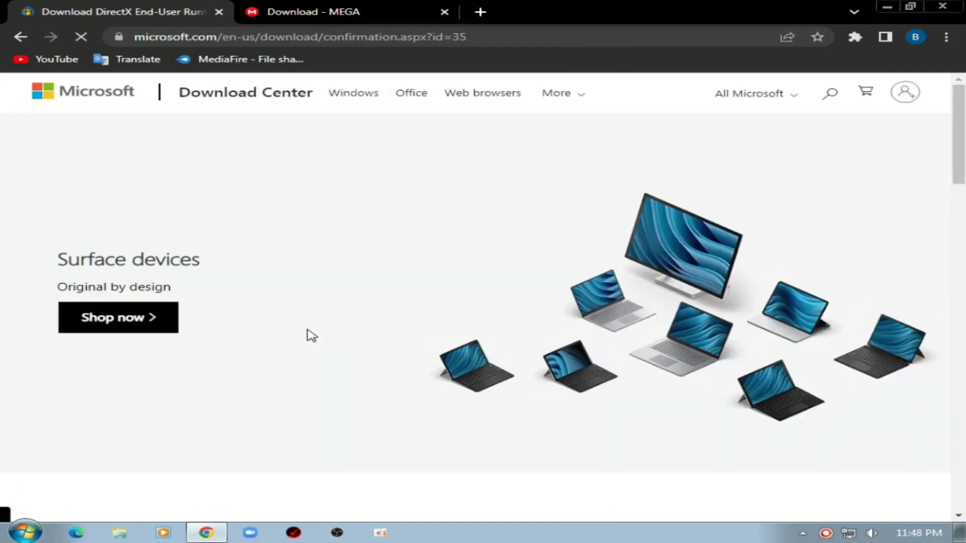
scroll(310, 329, "down", 5)
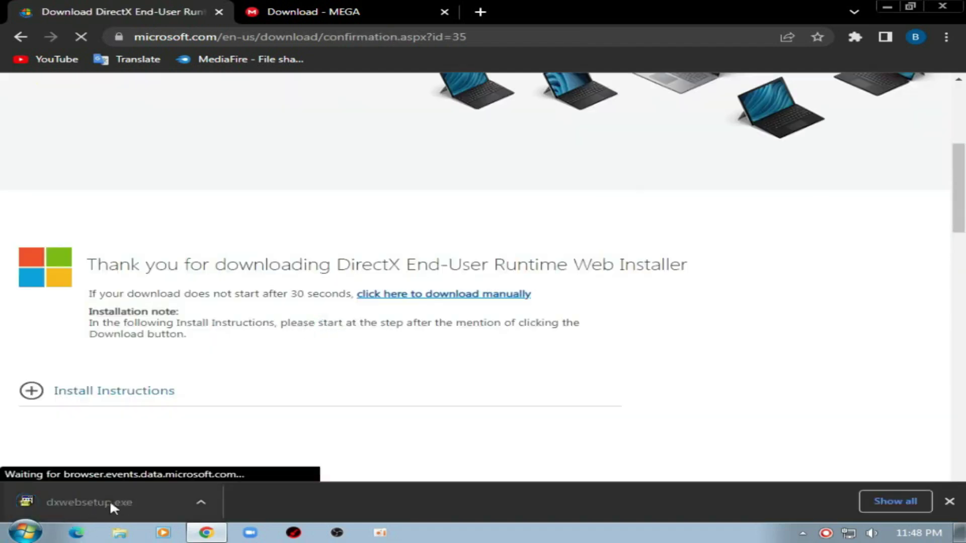
left_click(213, 498)
left_click(213, 498)
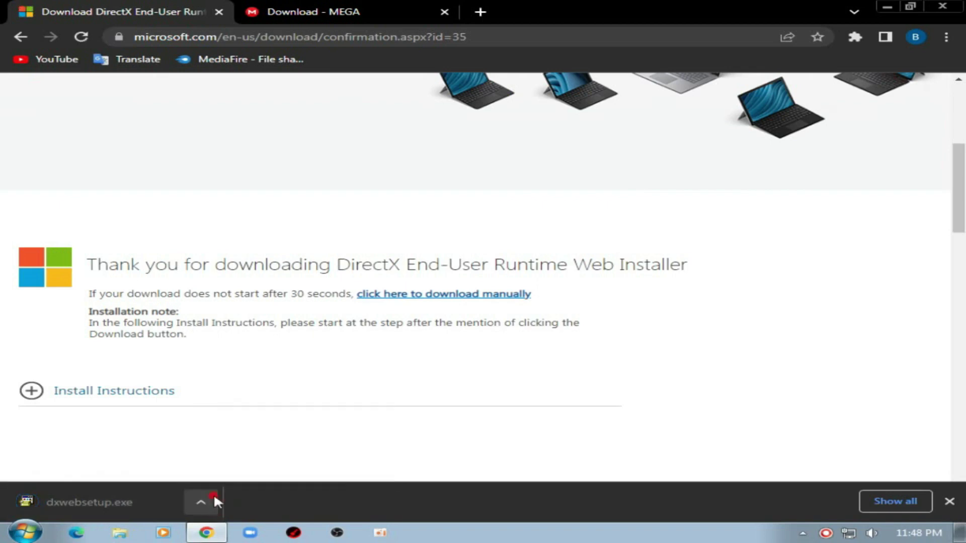
scroll(185, 318, "up", 5)
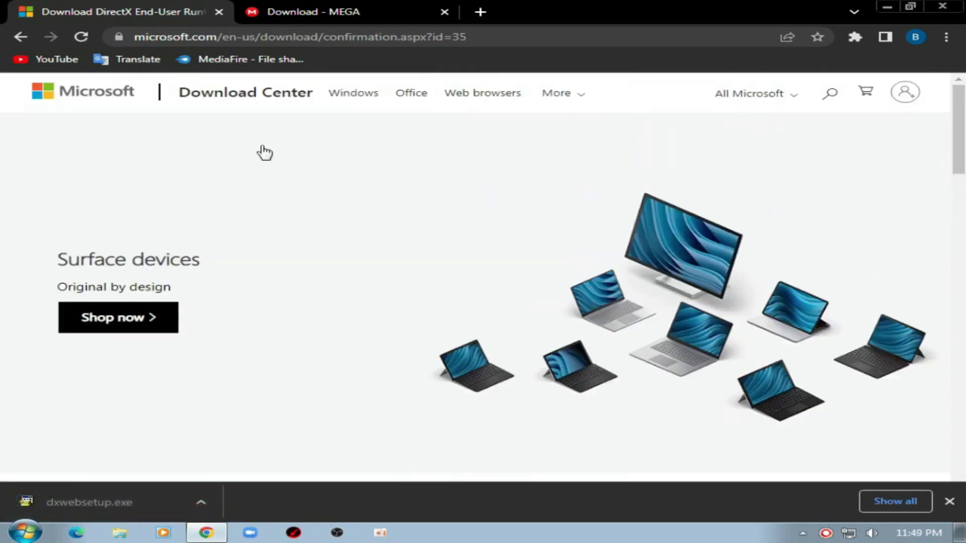
Step: Open the MEGA download page and examine the name and size of VisualCppRedist_AIO_x86_x64_52.zip
left_click(351, 10)
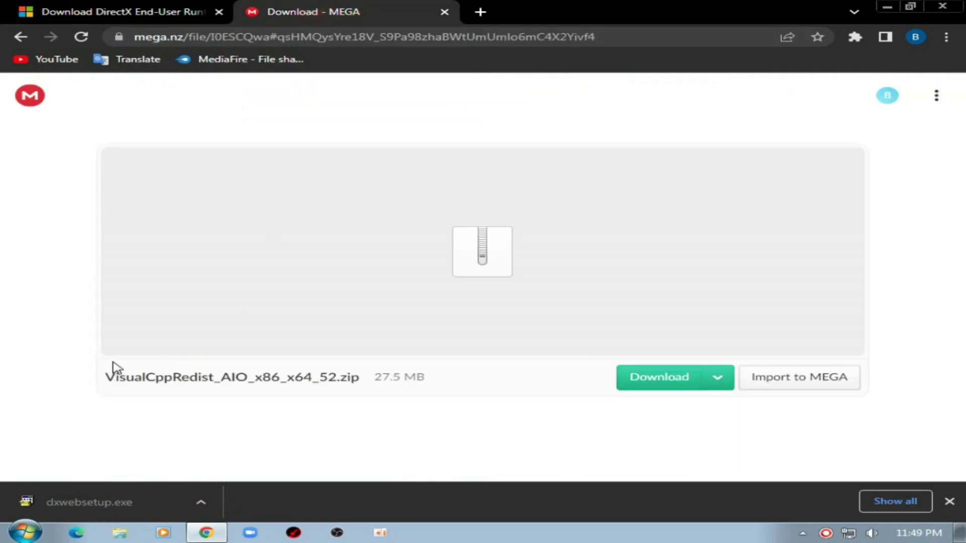
left_click_drag(347, 383, 438, 387)
left_click(420, 386)
left_click_drag(375, 382, 451, 383)
left_click(452, 384)
left_click_drag(168, 379, 201, 378)
left_click(108, 378)
left_click_drag(100, 379, 354, 389)
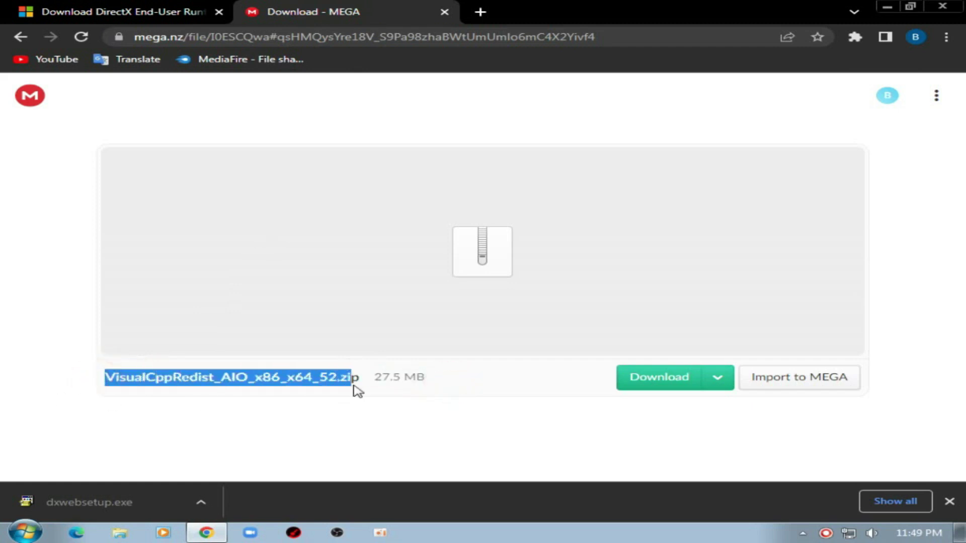
Step: Download VisualCppRedist_AIO_x86_x64_52.zip from the MEGA page and close the browser
left_click(207, 389)
left_click_drag(374, 378, 442, 380)
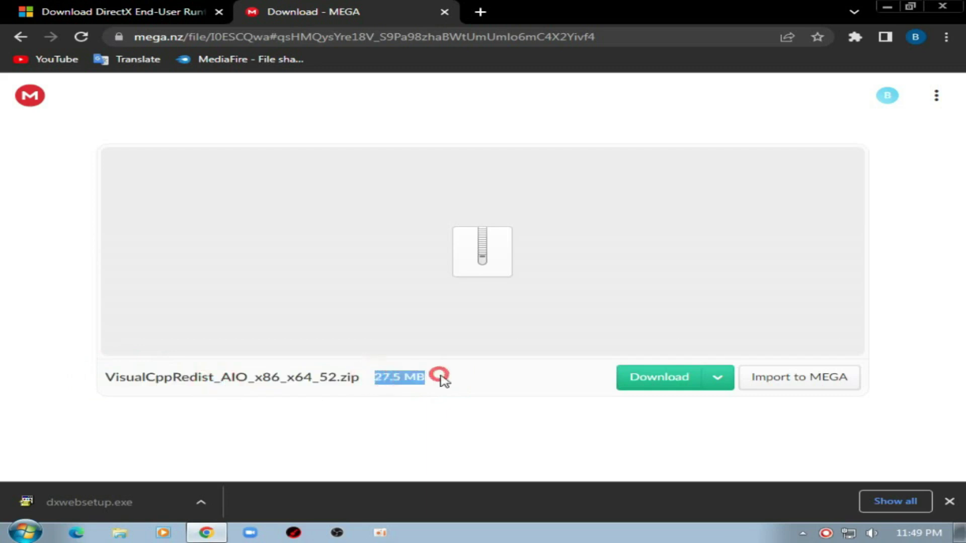
left_click(648, 380)
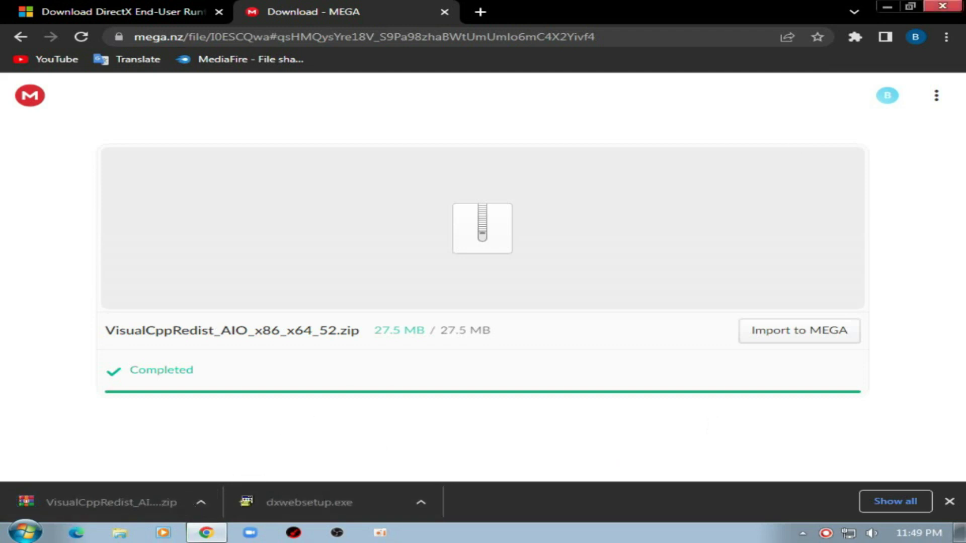
left_click(942, 6)
Step: Move the dxwebsetup file right beside the VisualCppRedist archive and refresh the desktop
right_click(486, 74)
left_click(510, 114)
left_click(398, 235)
left_click_drag(398, 235, 471, 235)
right_click(647, 167)
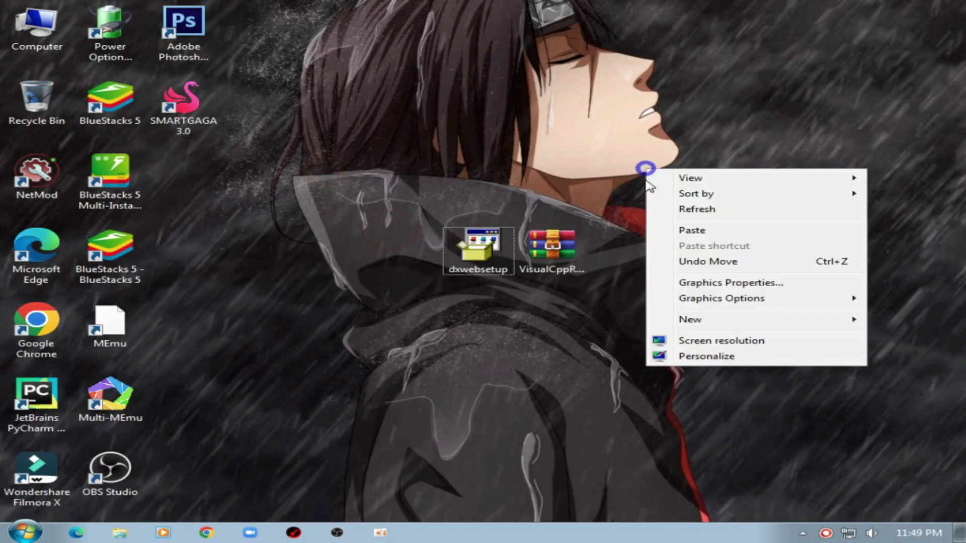
left_click(706, 216)
left_click_drag(330, 213, 641, 326)
mouse_move(551, 246)
left_mouse_down()
mouse_move(478, 251)
mouse_move(552, 251)
left_mouse_up()
left_click(458, 263)
Step: Check the file size of dxwebsetup in its properties
right_click(533, 255)
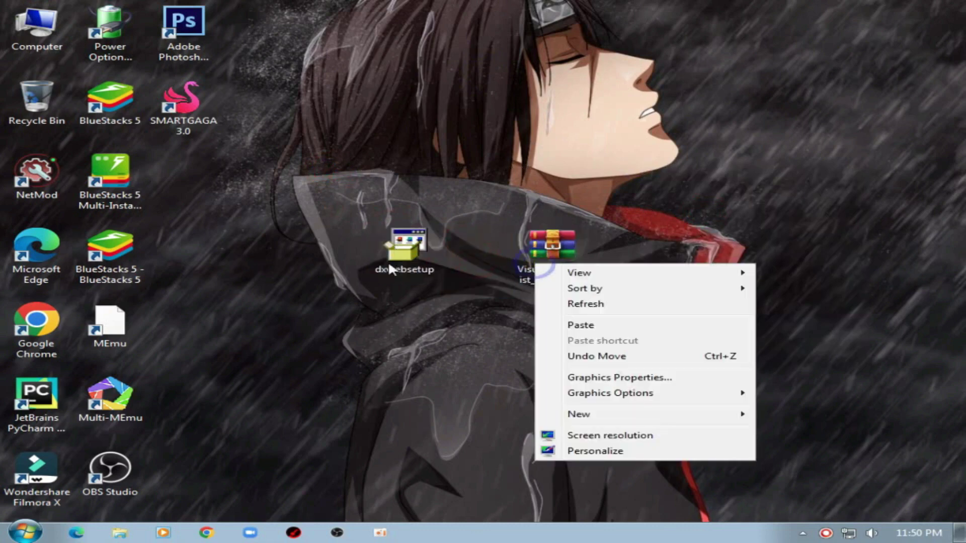
right_click(387, 247)
left_click(443, 512)
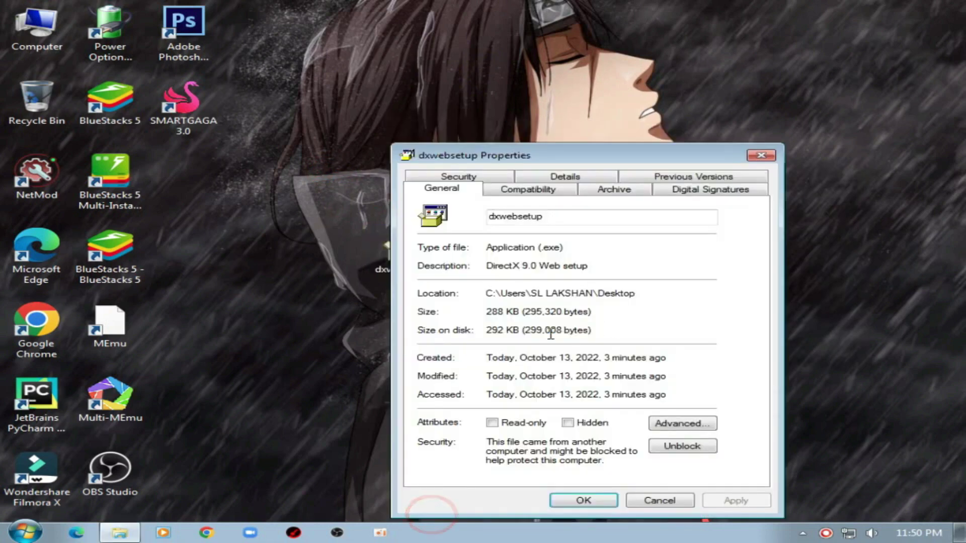
left_click_drag(515, 313, 484, 312)
left_click(492, 310)
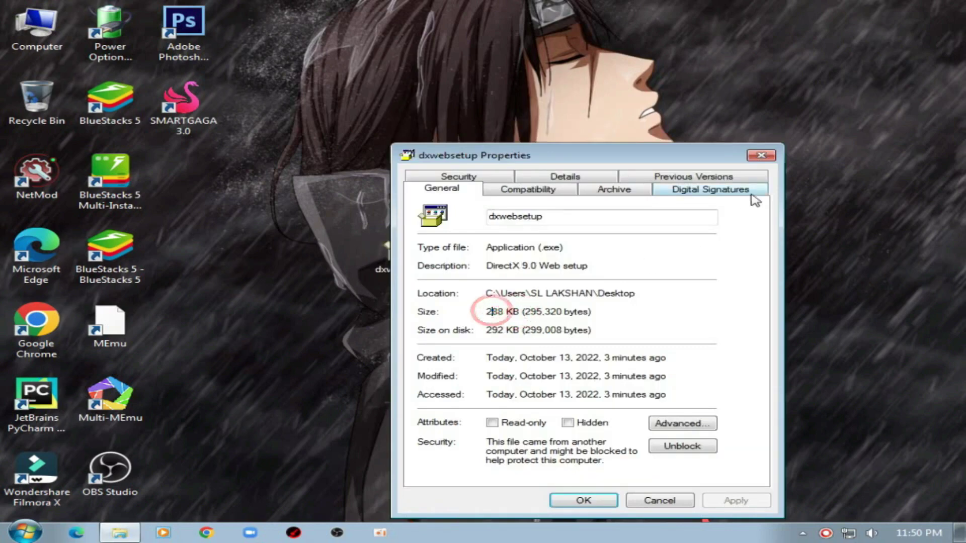
left_click(761, 155)
Step: Check the file size of the VisualCppRedist_AIO_x86_x64_52 archive in its properties
left_click(527, 239)
right_click(552, 227)
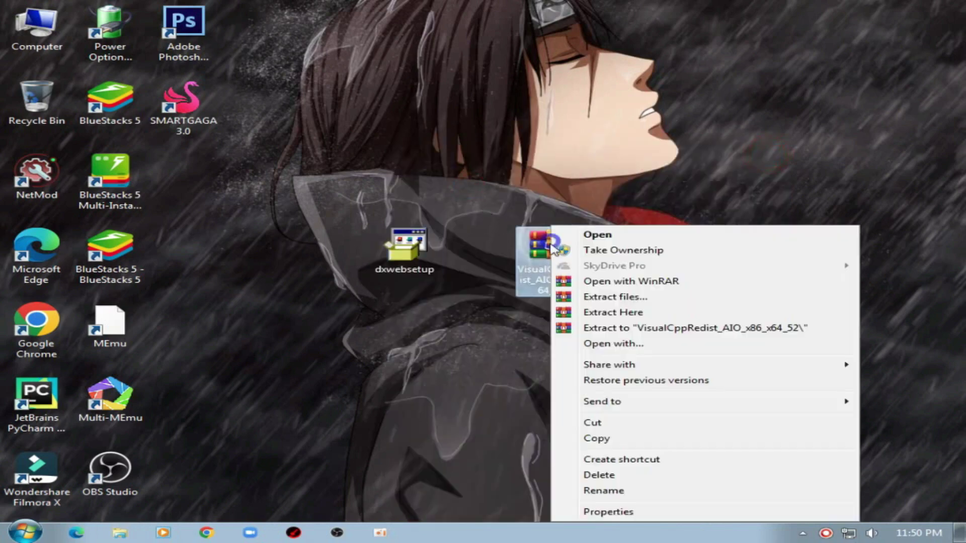
left_click(574, 513)
left_click_drag(685, 312, 646, 311)
left_click(649, 312)
left_click(881, 168)
Step: Move the VisualCppRedist_AIO_x86_x64_52 archive farther away from dxwebsetup on the desktop
right_click(767, 90)
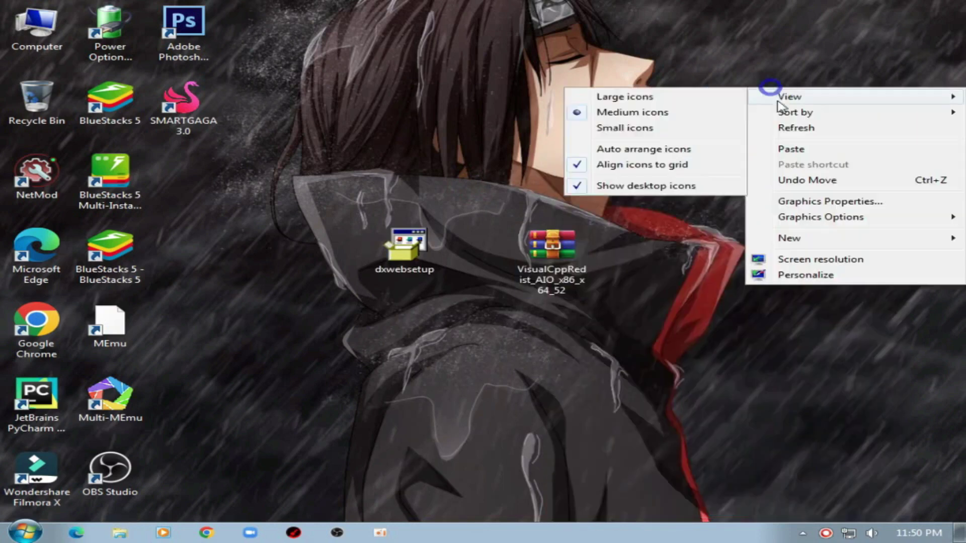
left_click(748, 189)
left_click_drag(538, 249, 625, 249)
left_click_drag(493, 178, 722, 308)
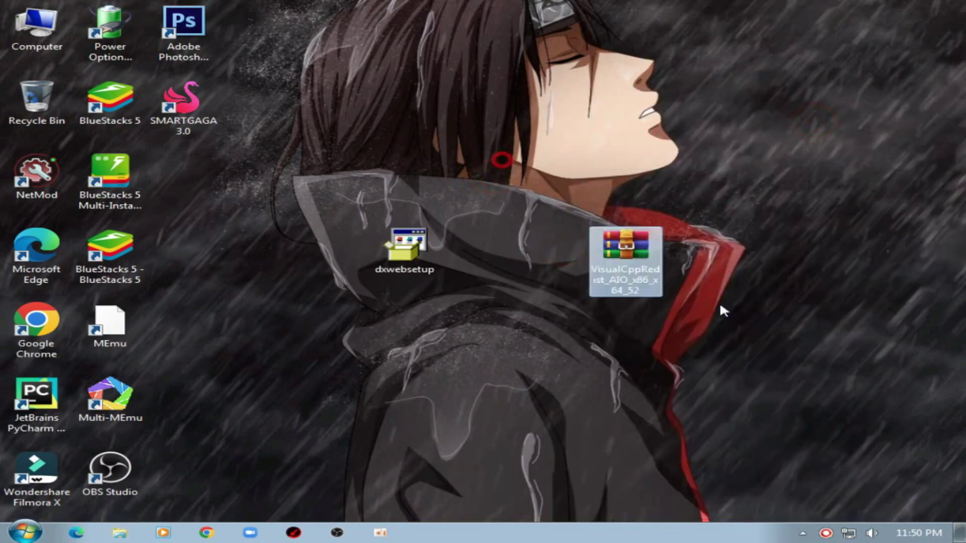
Step: Extract the VisualCppRedist archive directly onto the desktop and place the extracted installer above the two downloaded files
right_click(620, 262)
left_click(684, 320)
left_click_drag(205, 188, 549, 106)
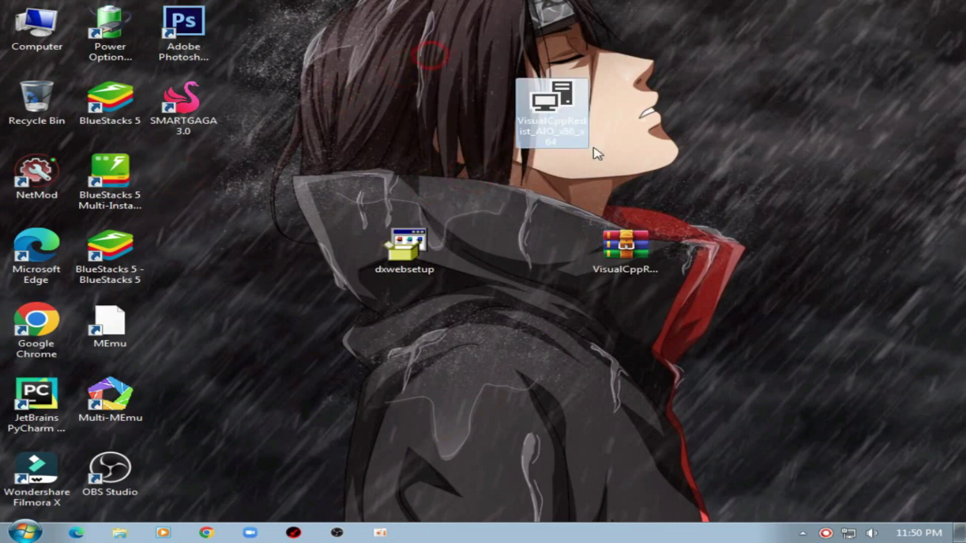
Step: Run the extracted VisualCppRedist_AIO_x86_x64 installer as administrator and complete the Visual Basic/C++ Redistributable setup
right_click(535, 91)
left_click(577, 115)
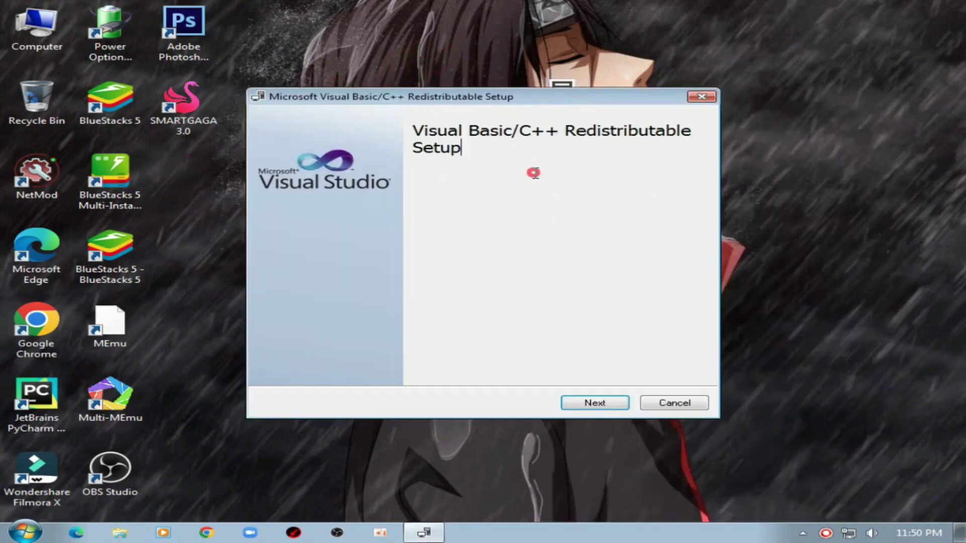
left_click(594, 403)
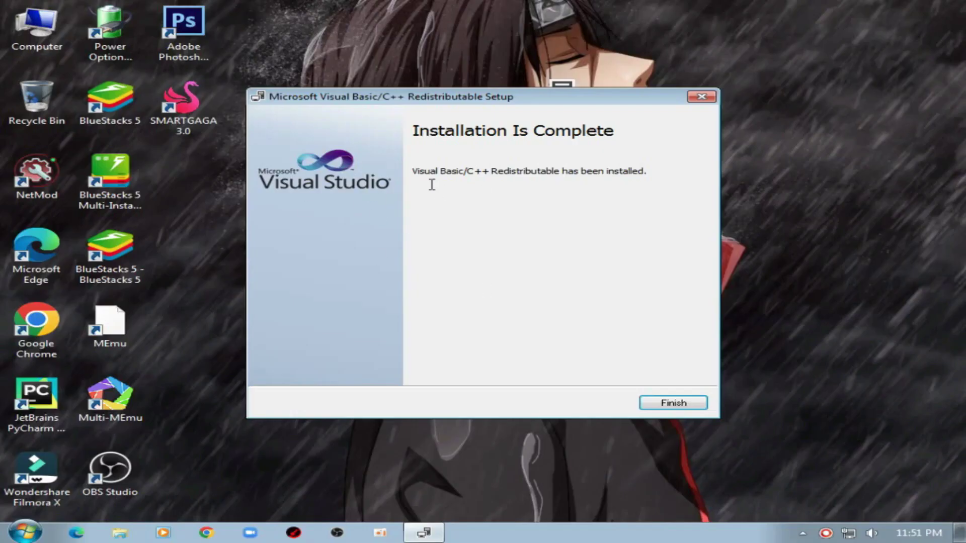
triple_click(417, 171)
left_click(647, 181)
left_click(459, 185)
left_click_drag(412, 129, 655, 129)
left_click(656, 130)
left_click(666, 402)
Step: Move the VisualCppRedist installer and its archive to the Recycle Bin and refresh the desktop
right_click(475, 135)
left_click(467, 109)
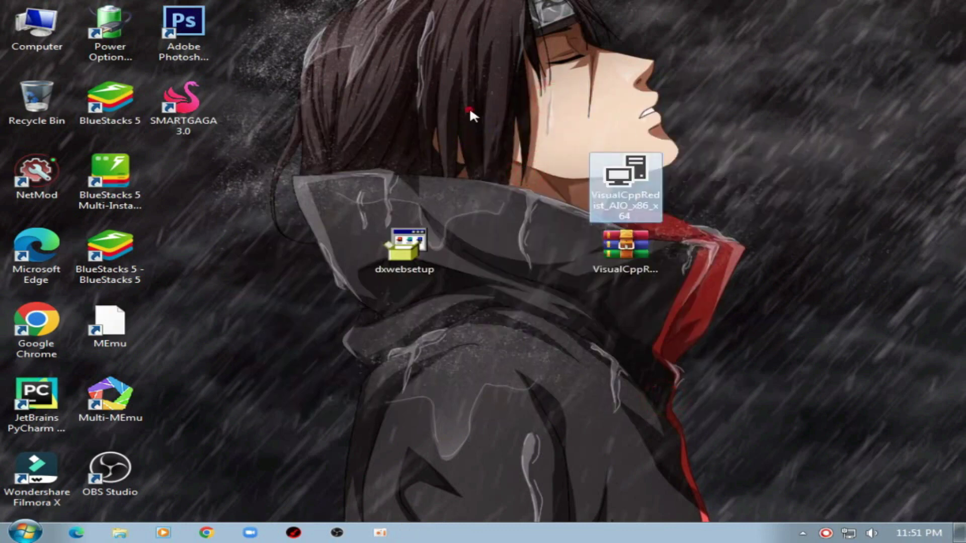
left_click_drag(473, 116, 686, 255)
left_click_drag(625, 245, 49, 99)
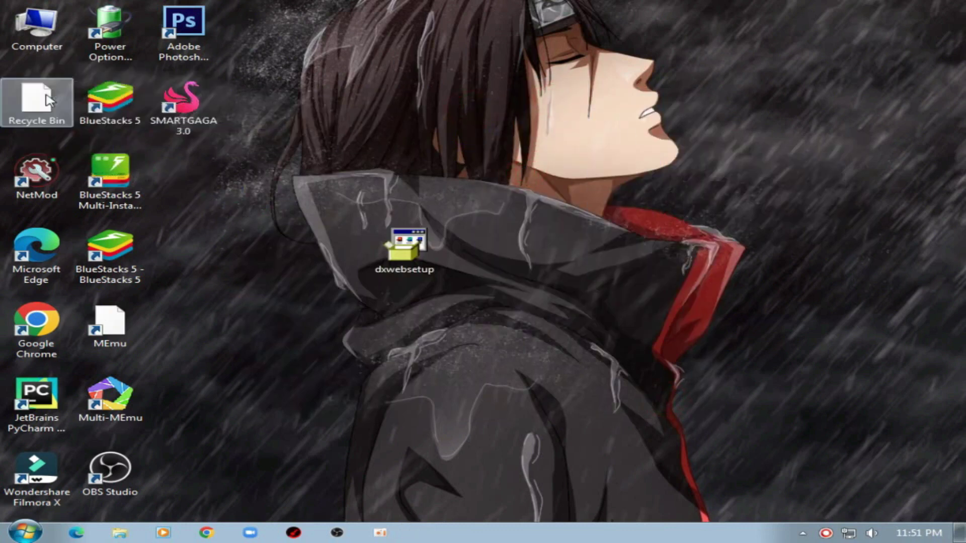
right_click(476, 102)
left_click(528, 141)
Step: Move the dxwebsetup file toward the middle of the desktop and run it as administrator
left_click_drag(406, 244, 553, 247)
left_click(388, 182)
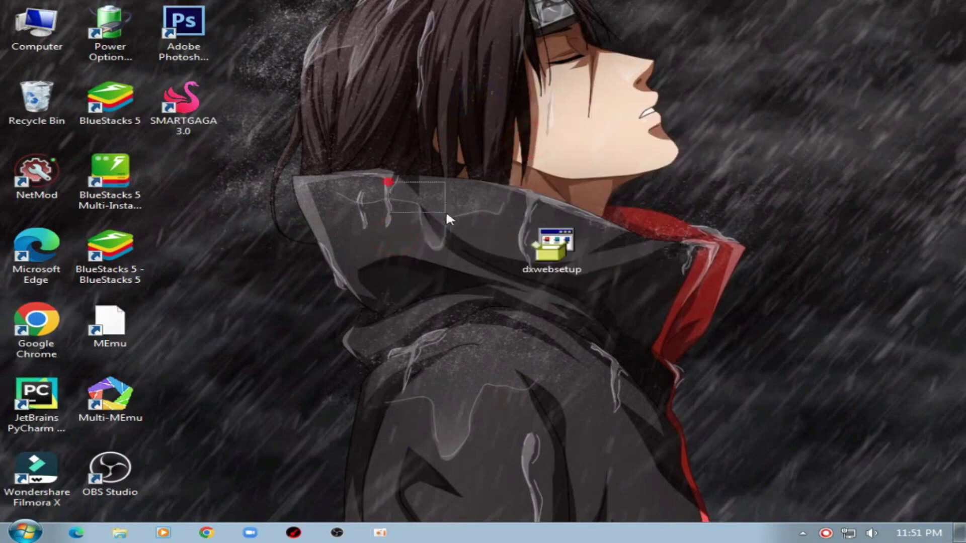
left_click(549, 247)
right_click(549, 248)
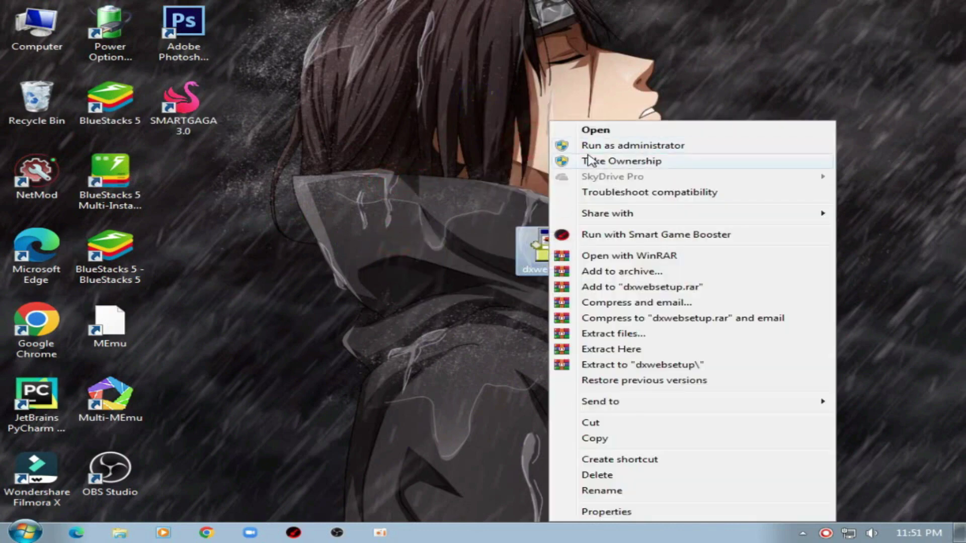
left_click(614, 146)
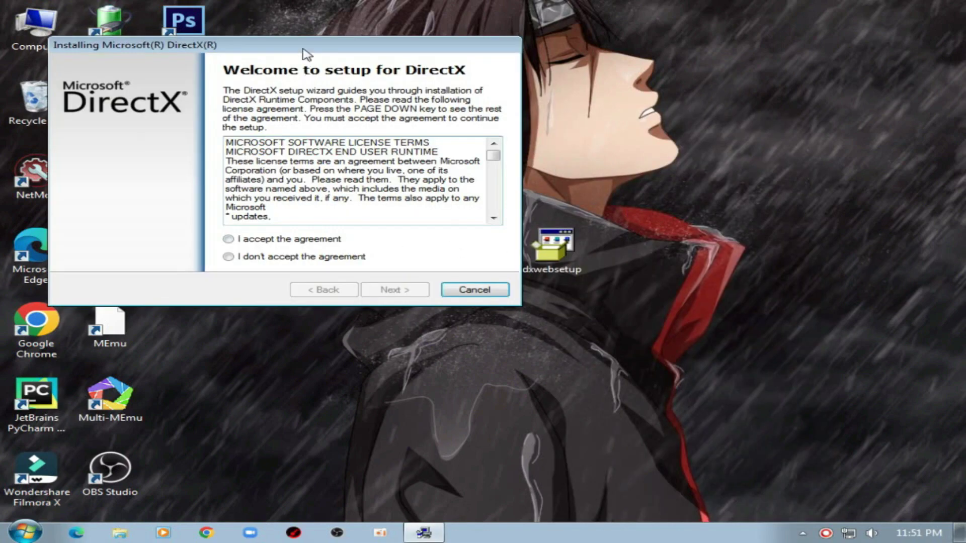
Step: Accept the DirectX license agreement, decline the Bing Bar and start the runtime installation
left_click_drag(304, 53, 379, 76)
left_click(303, 262)
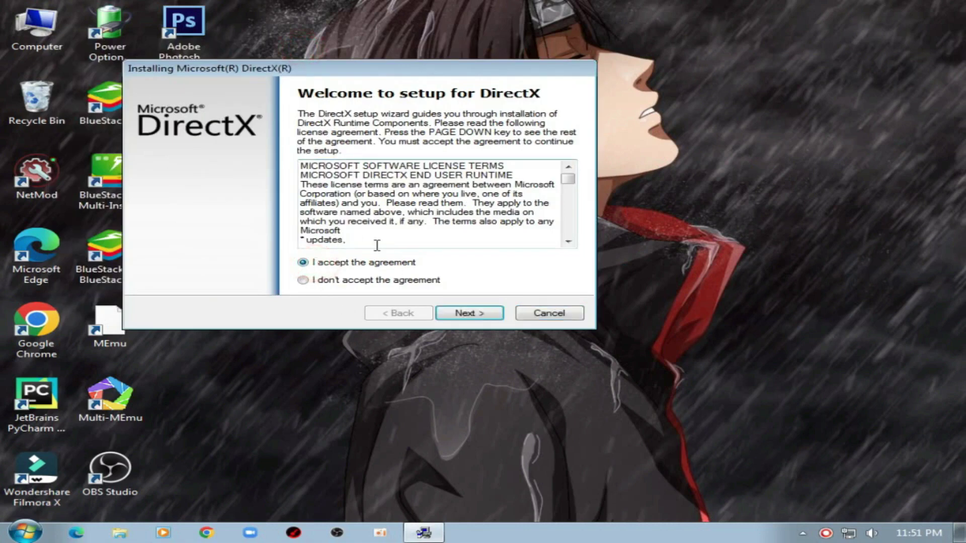
left_click(467, 311)
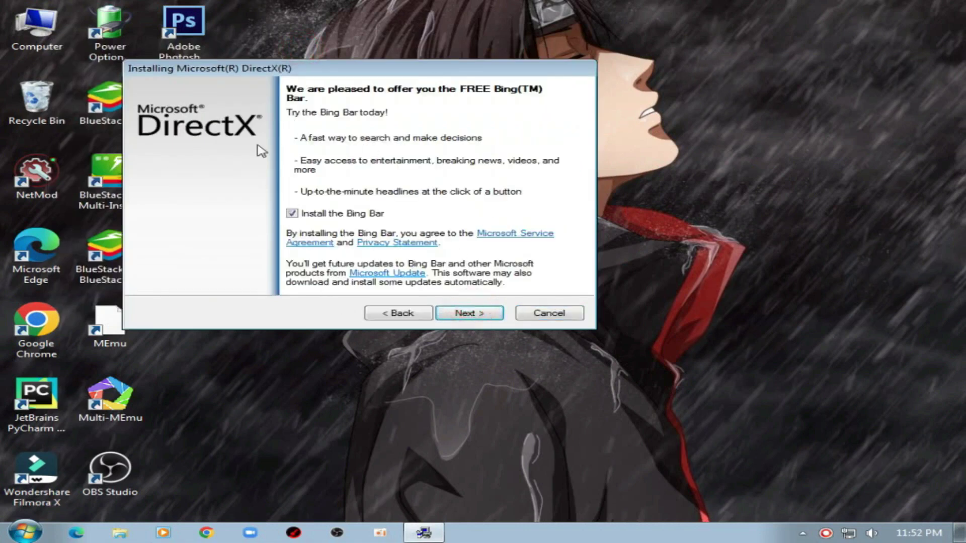
left_click(312, 212)
left_click(469, 313)
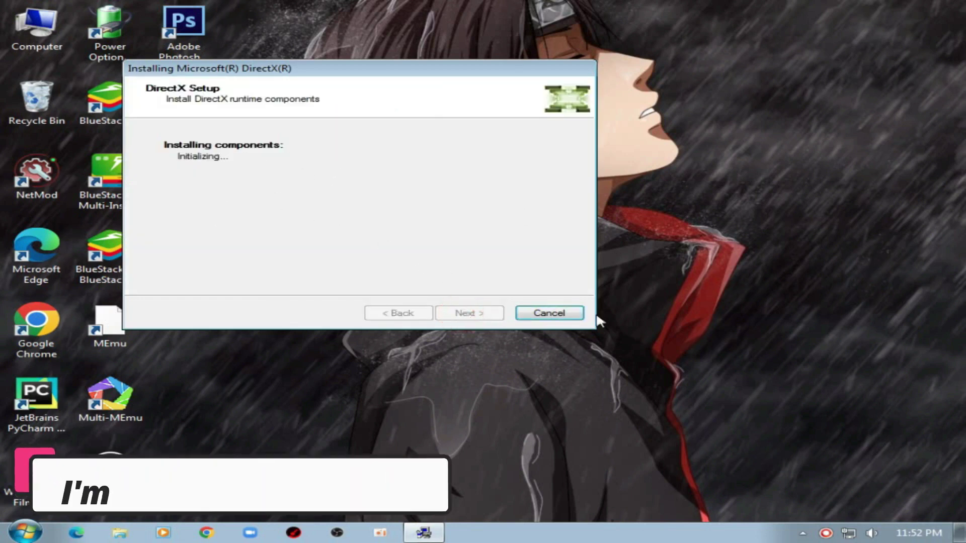
Step: Cancel the DirectX component installation and close the setup wizard
left_click(549, 313)
left_click(556, 315)
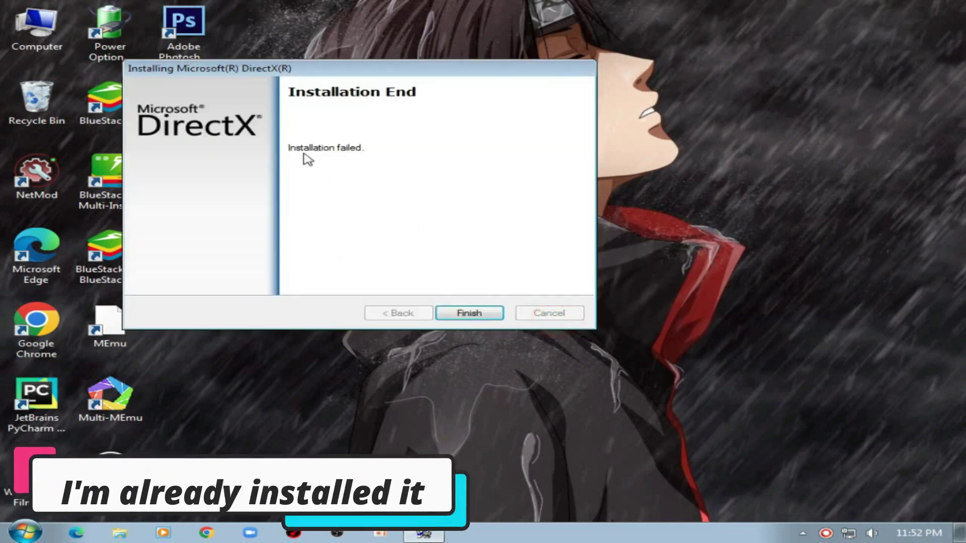
left_click(469, 313)
Step: Move the dxwebsetup file to the Recycle Bin and refresh the desktop
right_click(425, 183)
left_click(456, 224)
left_click_drag(551, 246, 34, 101)
right_click(483, 139)
left_click(518, 177)
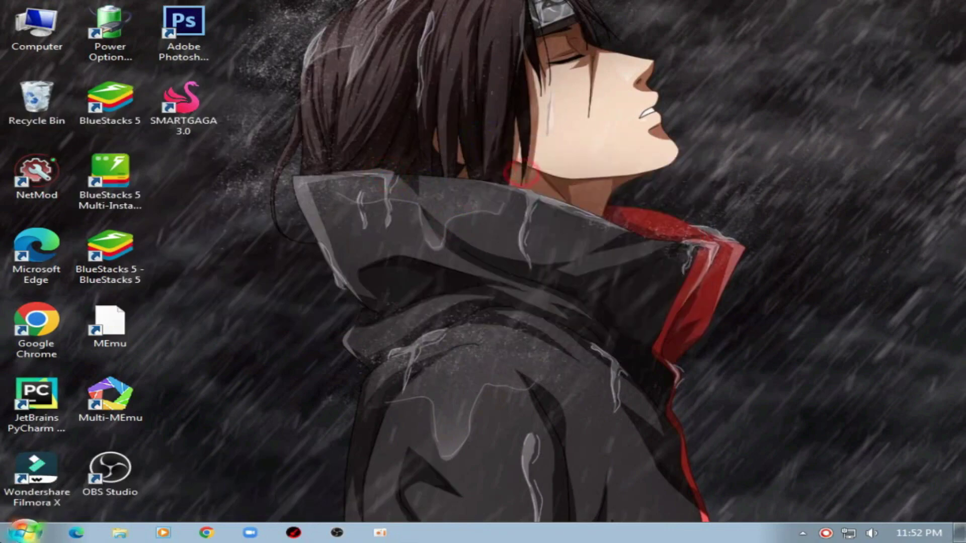
Step: Open the Control Panel's list of installed programs and examine the Microsoft Visual C++ entries
left_click(24, 532)
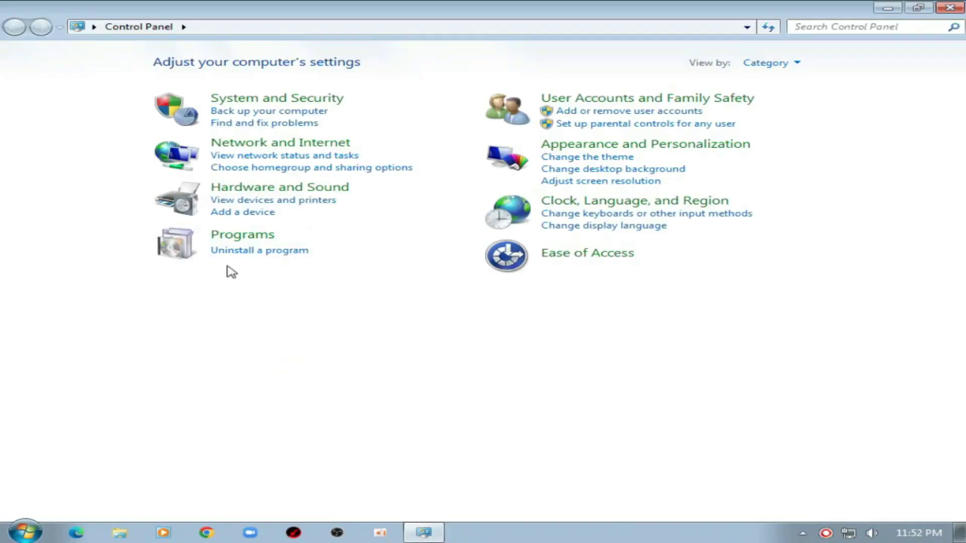
left_click(257, 250)
scroll(329, 300, "down", 5)
scroll(330, 301, "up", 3)
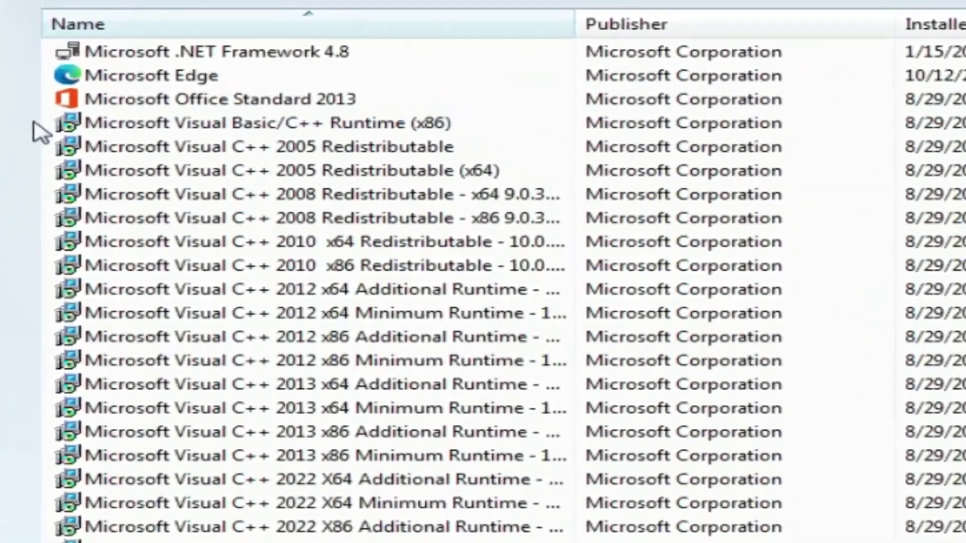
scroll(299, 329, "up", 1)
scroll(329, 309, "up", 1)
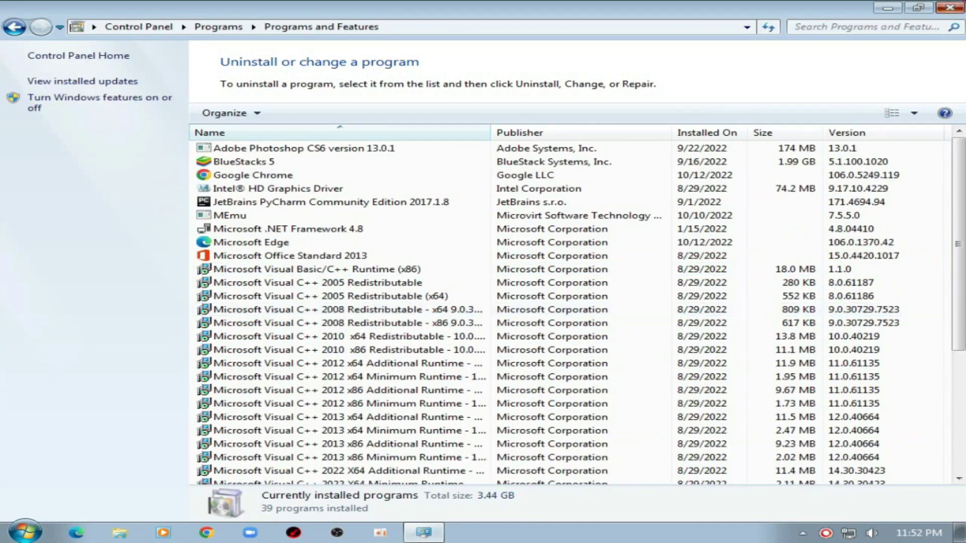
left_click(950, 7)
Step: Refresh the desktop and open the advanced system settings from the computer's properties
right_click(409, 140)
left_click(480, 181)
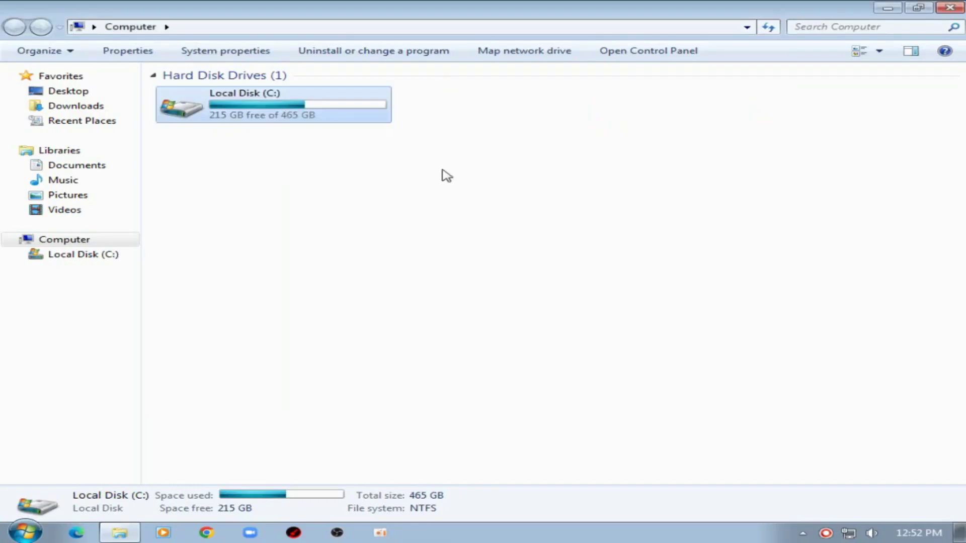
left_click(414, 237)
right_click(394, 230)
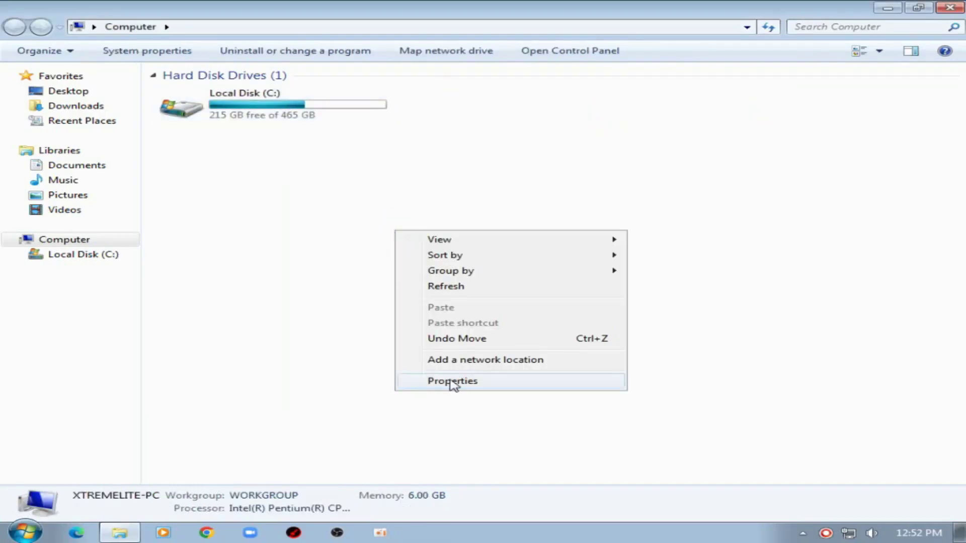
left_click(425, 382)
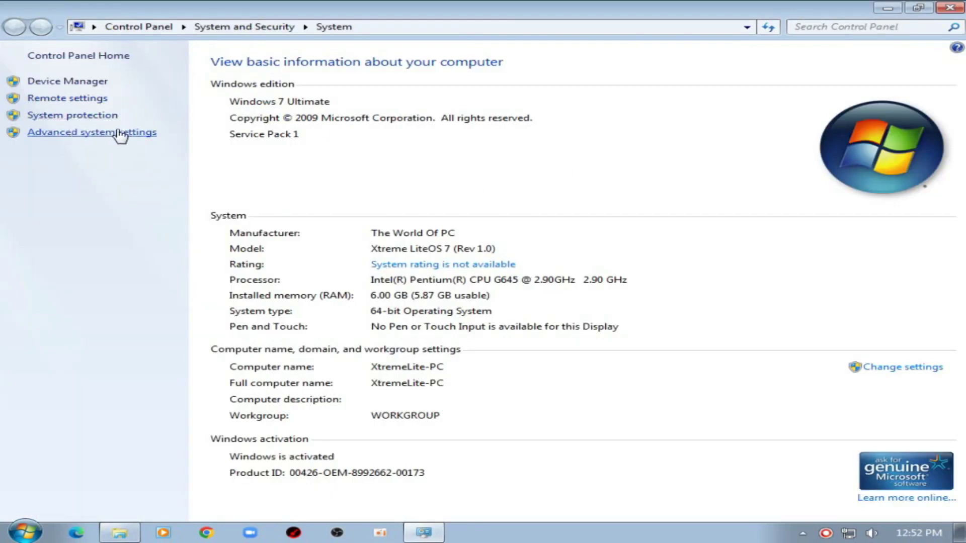
left_click(82, 135)
left_click_drag(172, 31, 408, 79)
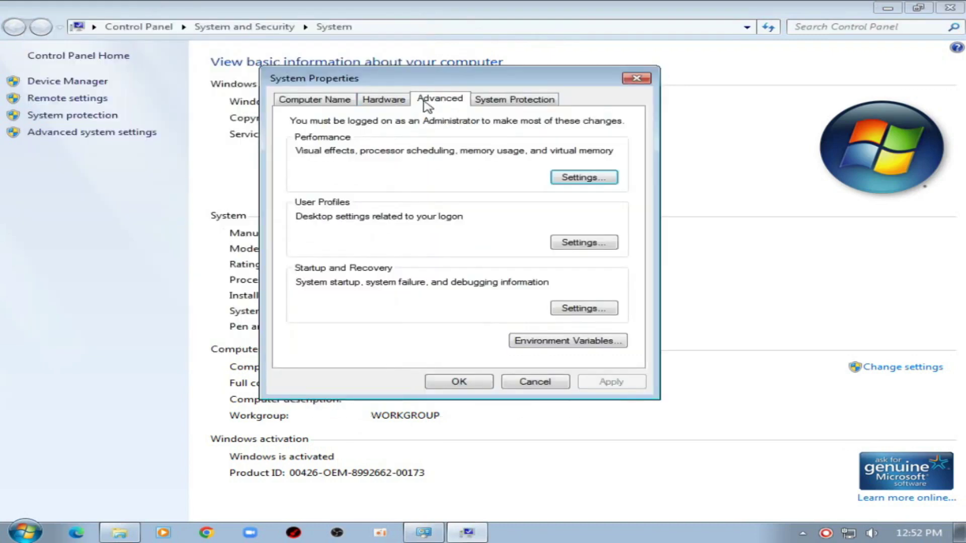
left_click(323, 101)
left_click(384, 100)
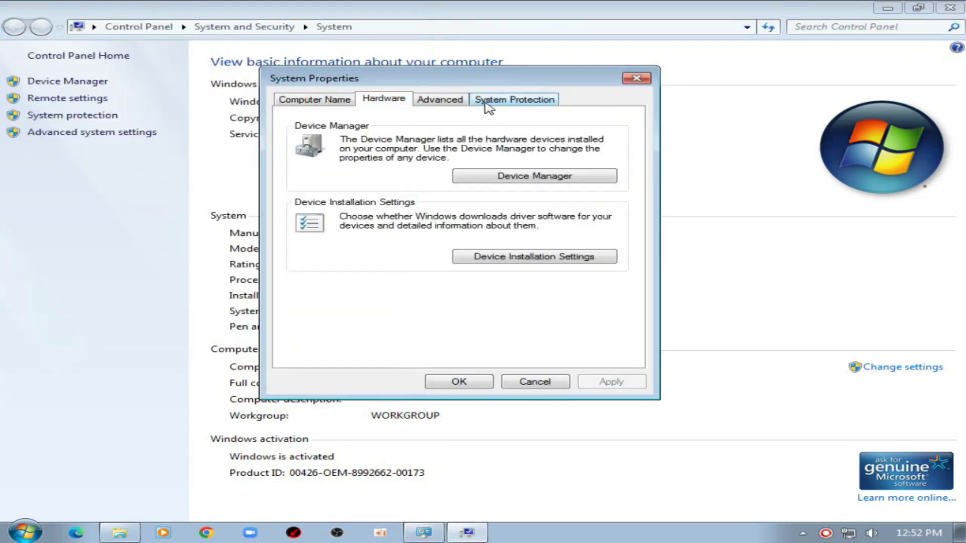
left_click(429, 100)
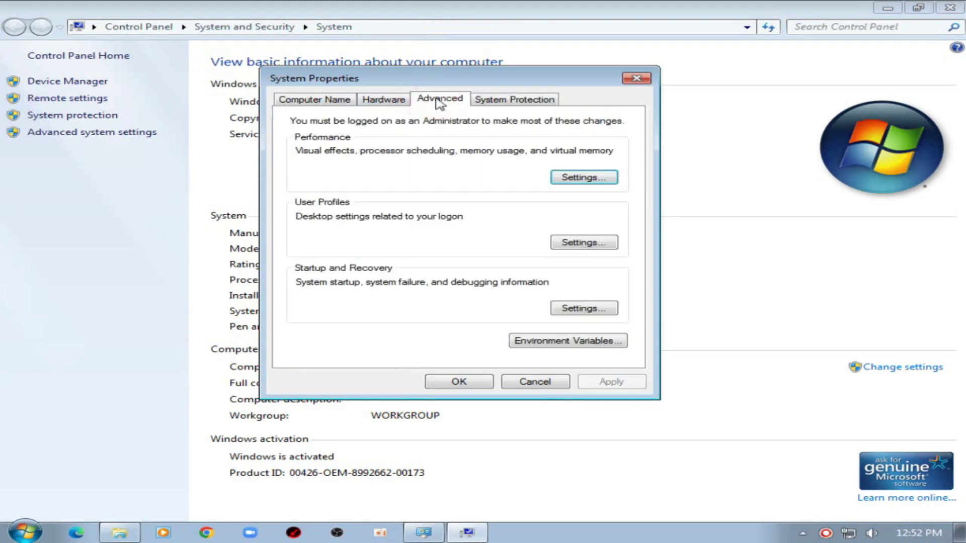
Step: Open the Virtual Memory settings in the advanced performance options and turn off automatic paging file management for all drives
left_click(591, 178)
left_click(420, 152)
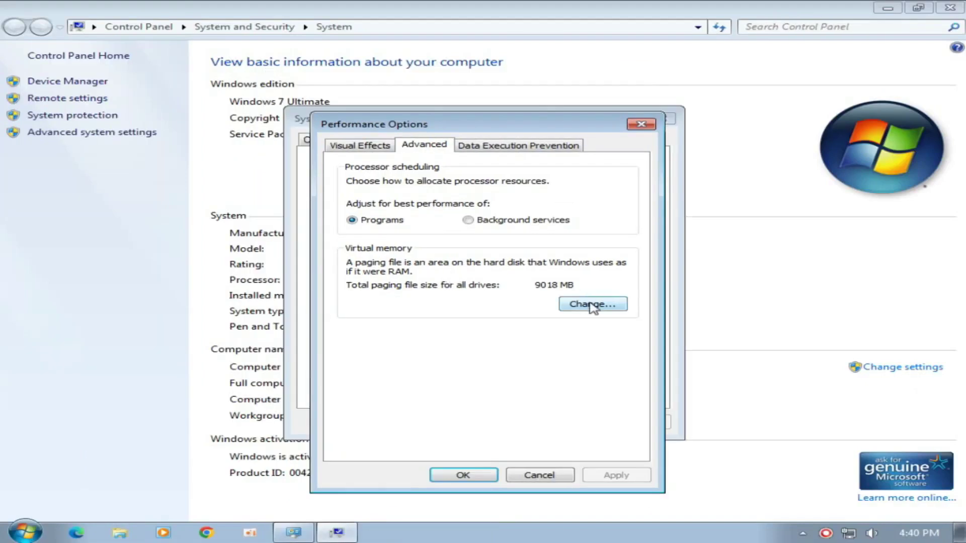
left_click(593, 305)
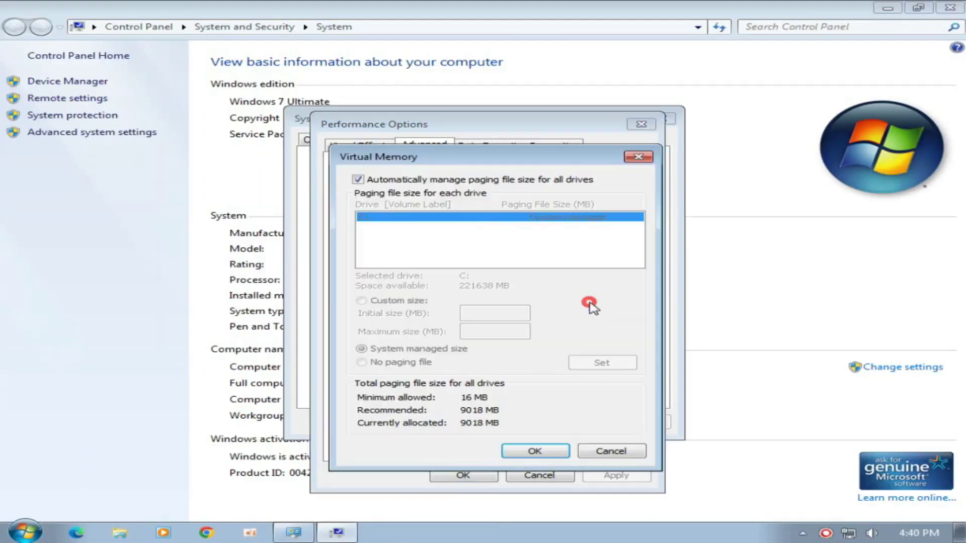
left_click_drag(500, 166, 499, 159)
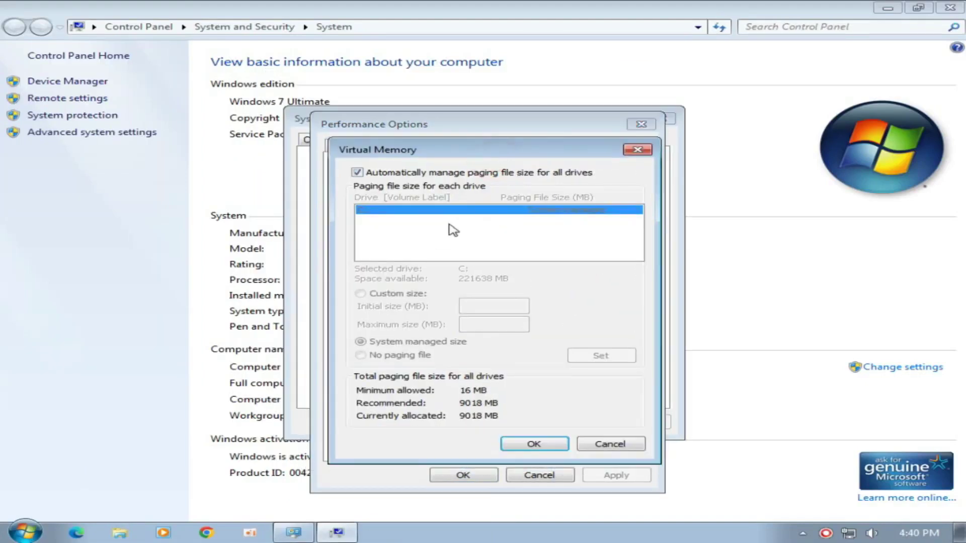
left_click(371, 174)
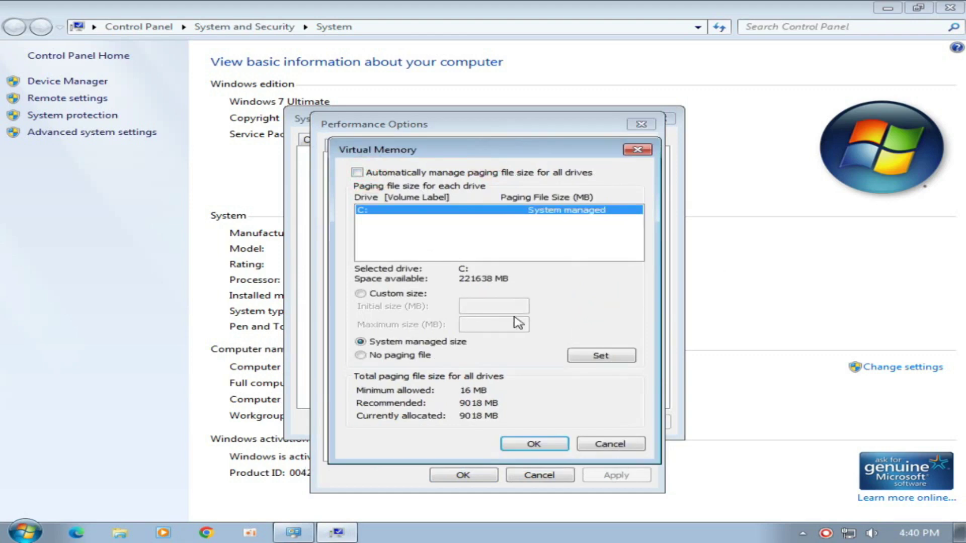
Step: Choose a custom paging file size for drive C:, and open Calculator in front of the system information
left_click(379, 294)
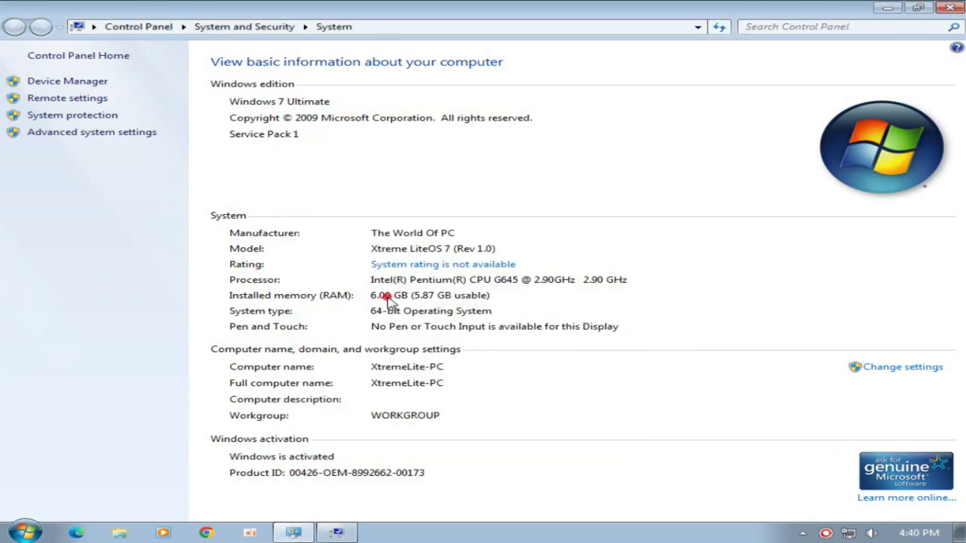
left_click(335, 531)
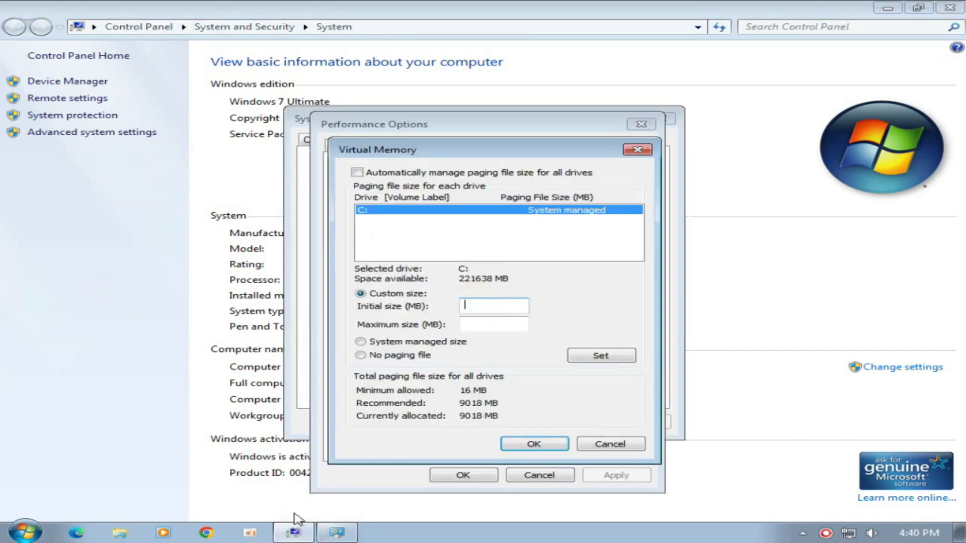
left_click(24, 532)
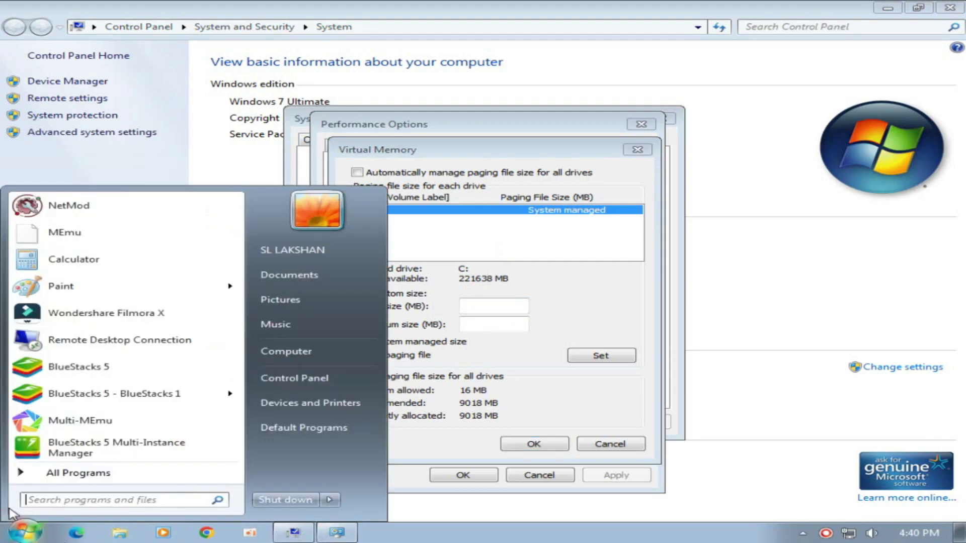
left_click(70, 272)
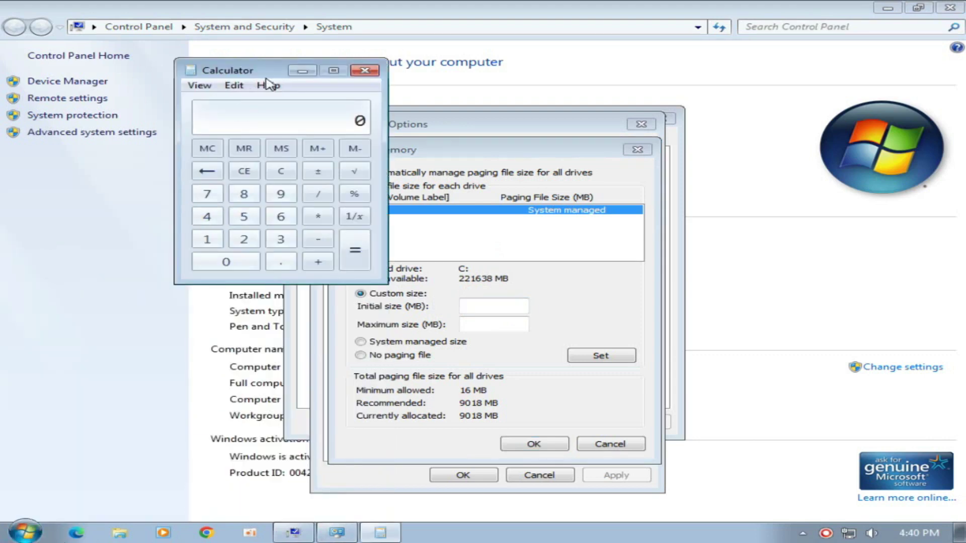
left_click_drag(272, 70, 345, 146)
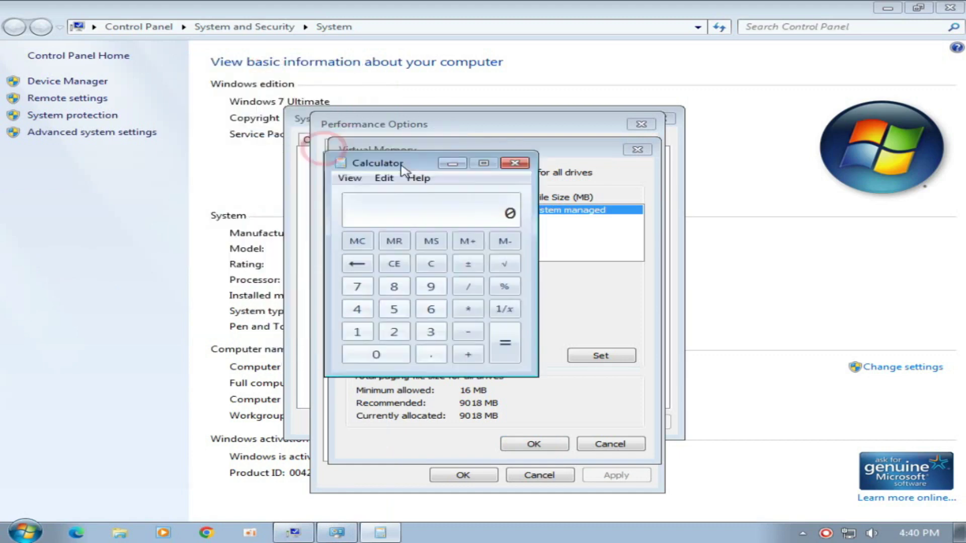
left_click(199, 235)
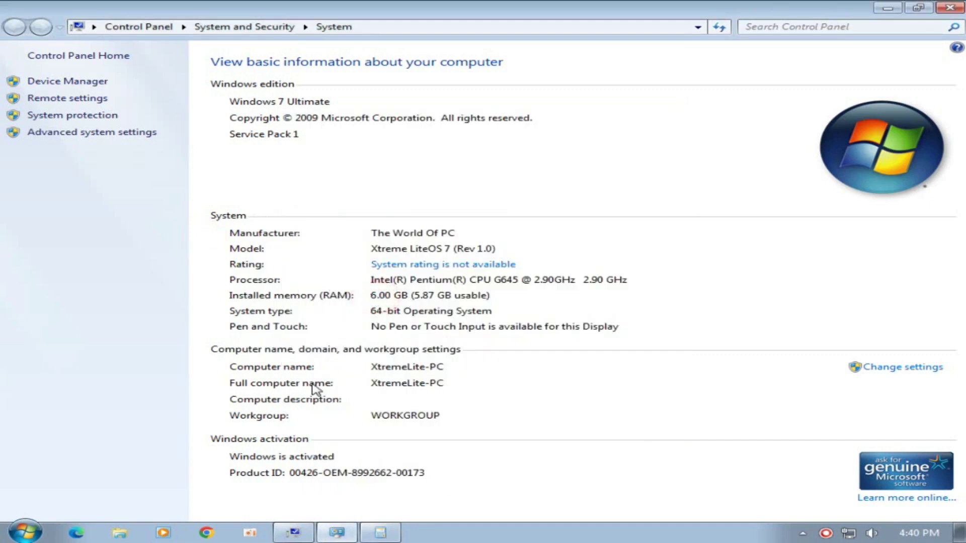
left_click(369, 532)
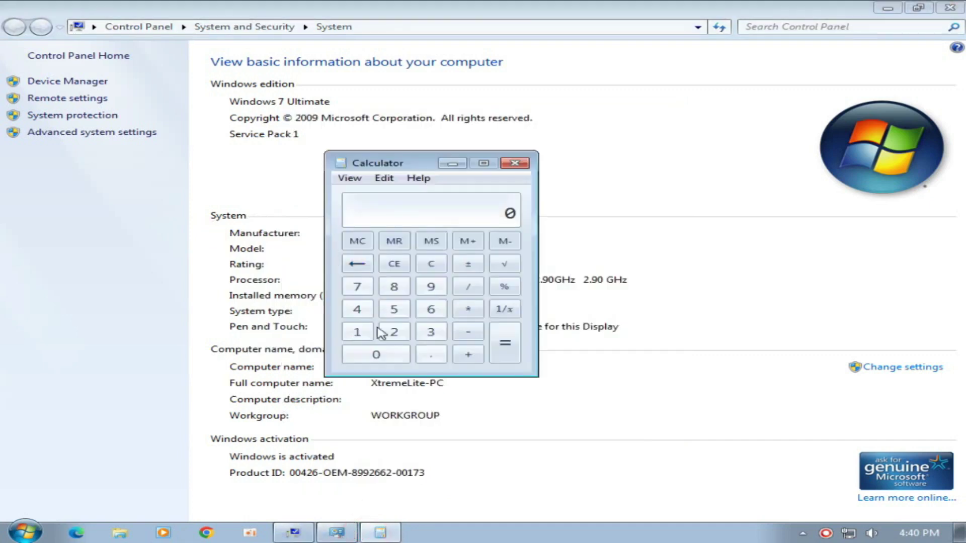
Step: Multiply 1024 by the 6 GB of installed memory in Calculator
left_click(390, 361)
left_click(422, 385)
left_click(419, 362)
left_click(387, 336)
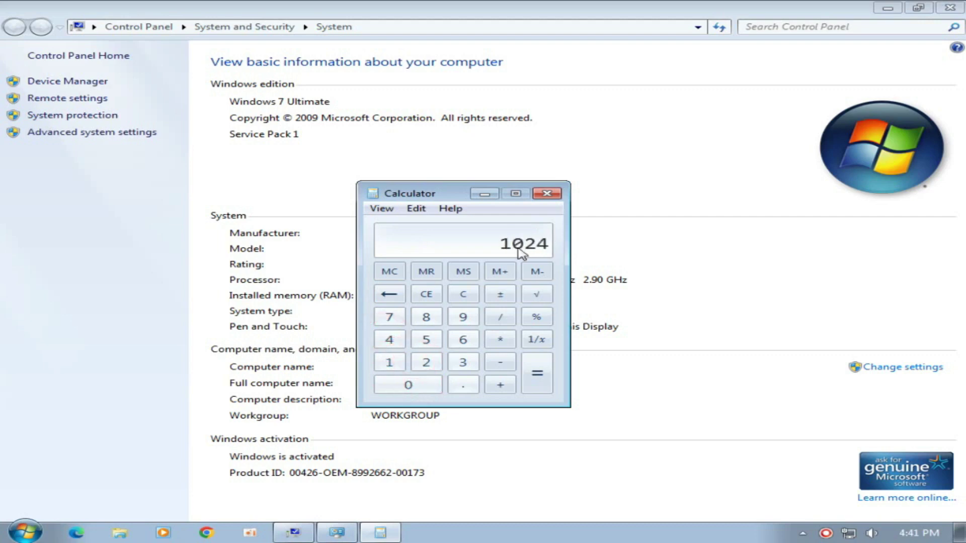
left_click(307, 278)
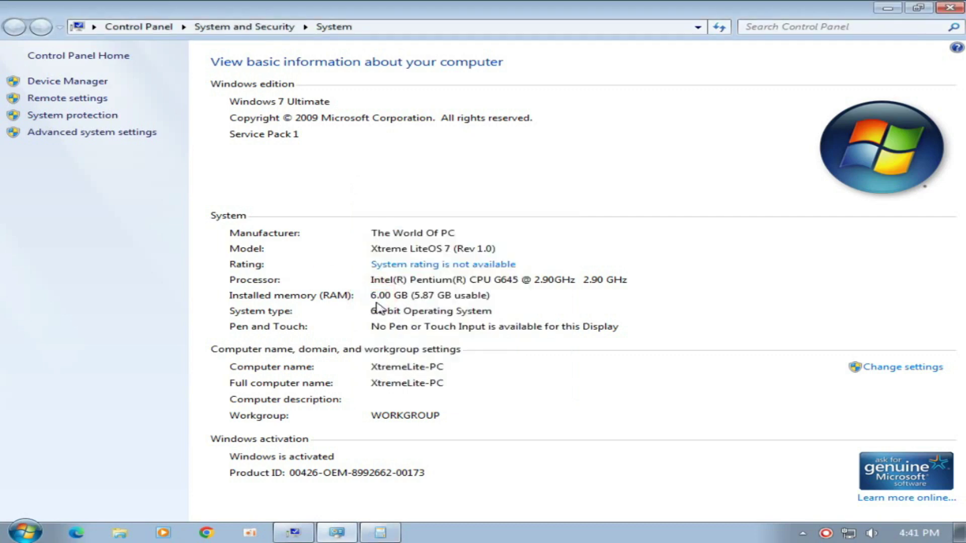
left_click(381, 533)
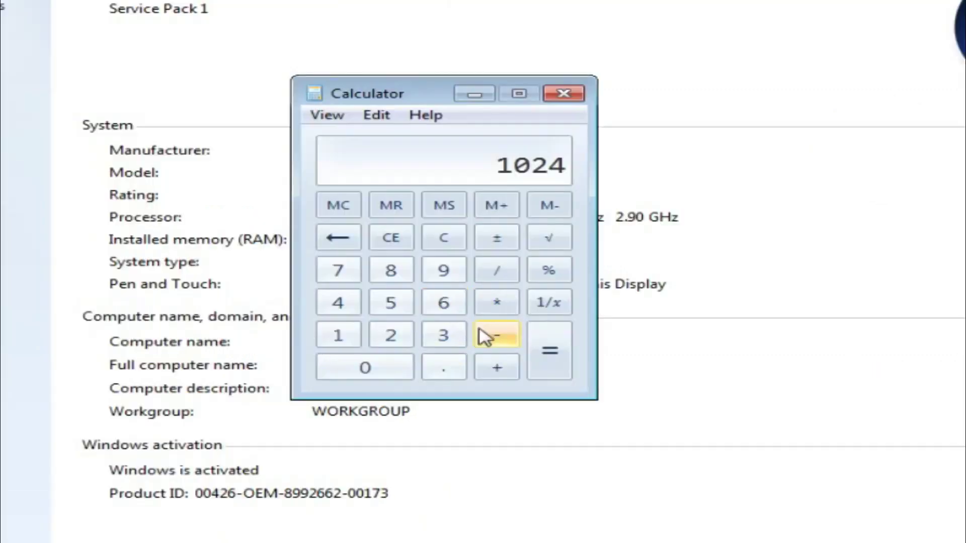
left_click(501, 304)
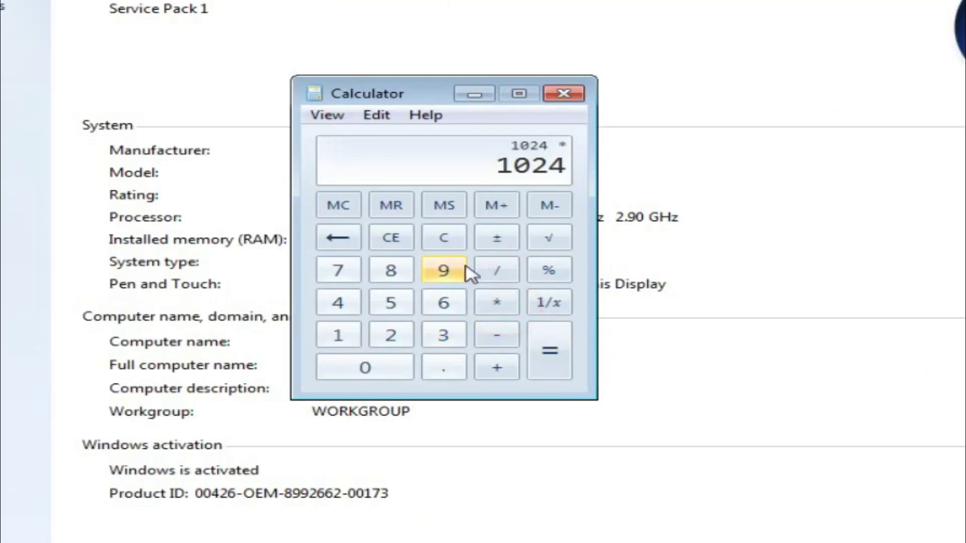
left_click(443, 303)
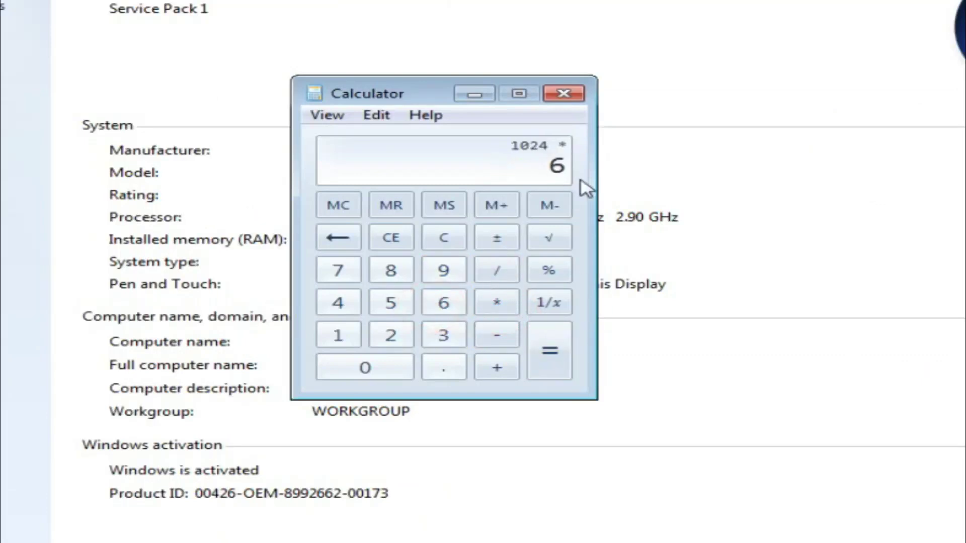
left_click_drag(350, 97, 534, 110)
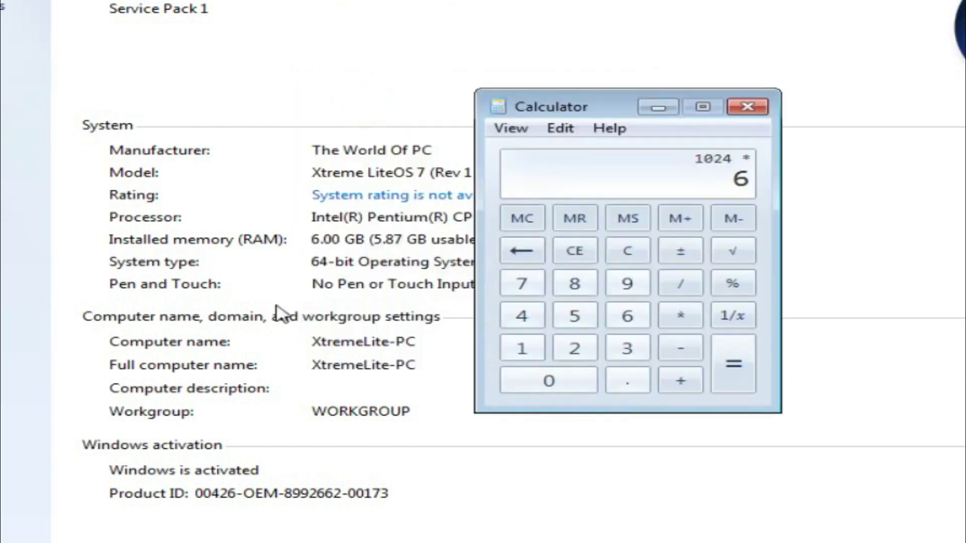
left_click(730, 383)
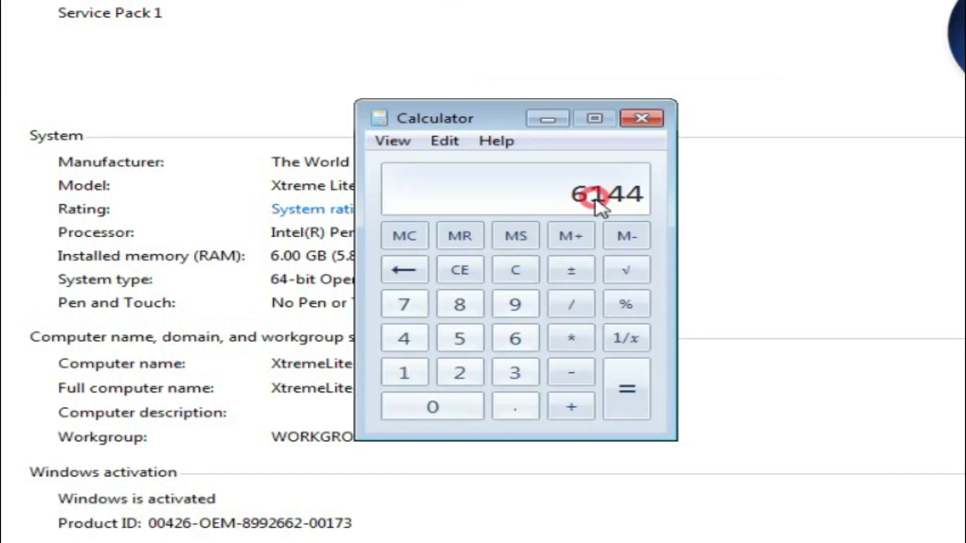
Step: Multiply the calculated memory size by 2 in Calculator
left_click(578, 342)
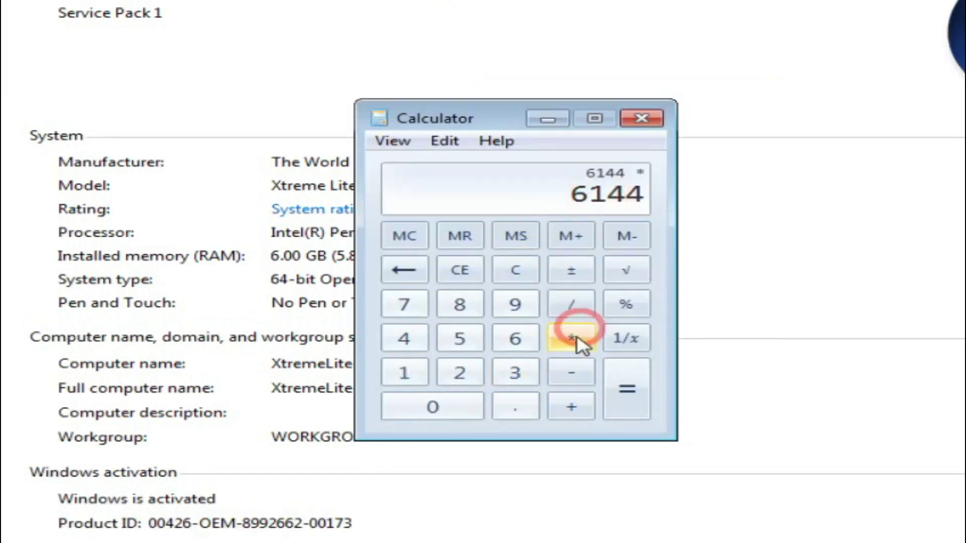
left_click(466, 381)
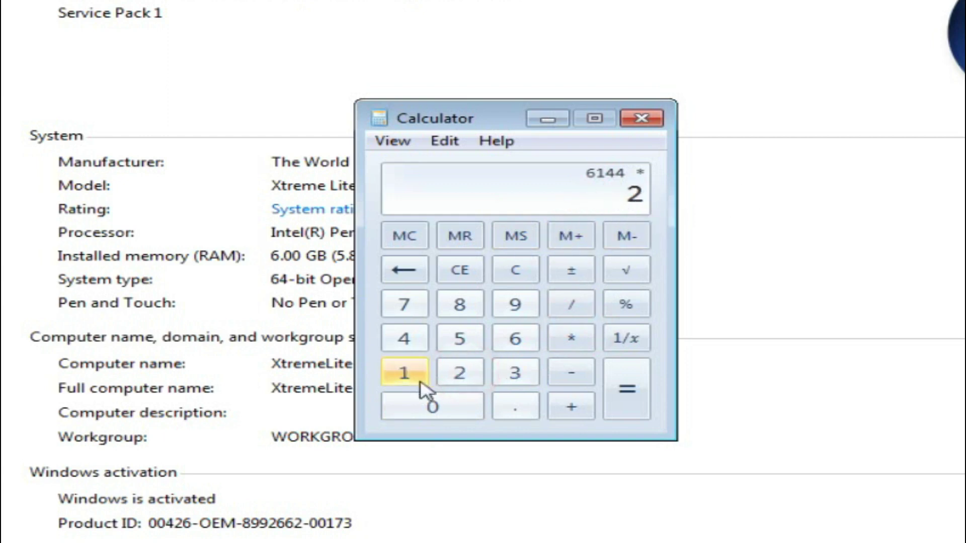
left_click(628, 389)
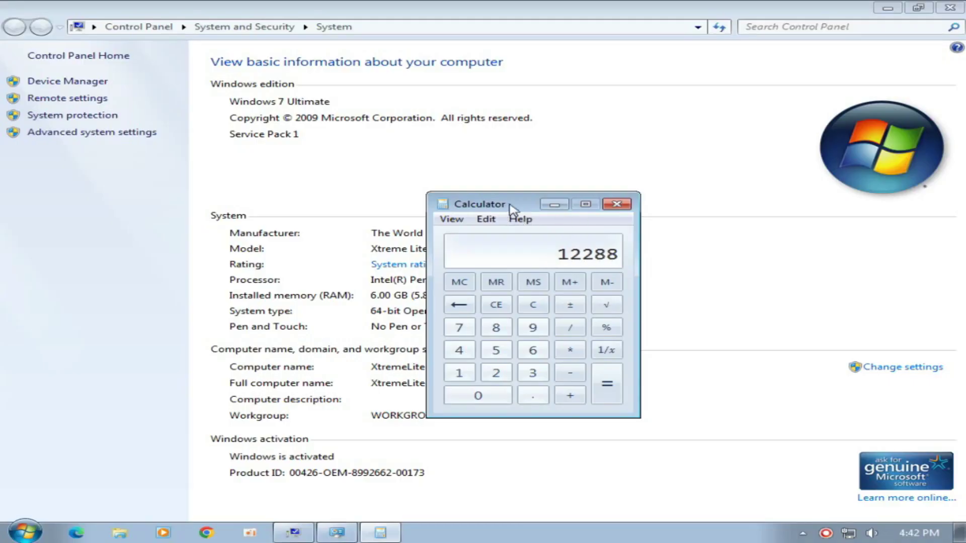
Step: Arrange Calculator and the Virtual Memory dialog side by side so both stay visible
left_click_drag(512, 209, 588, 208)
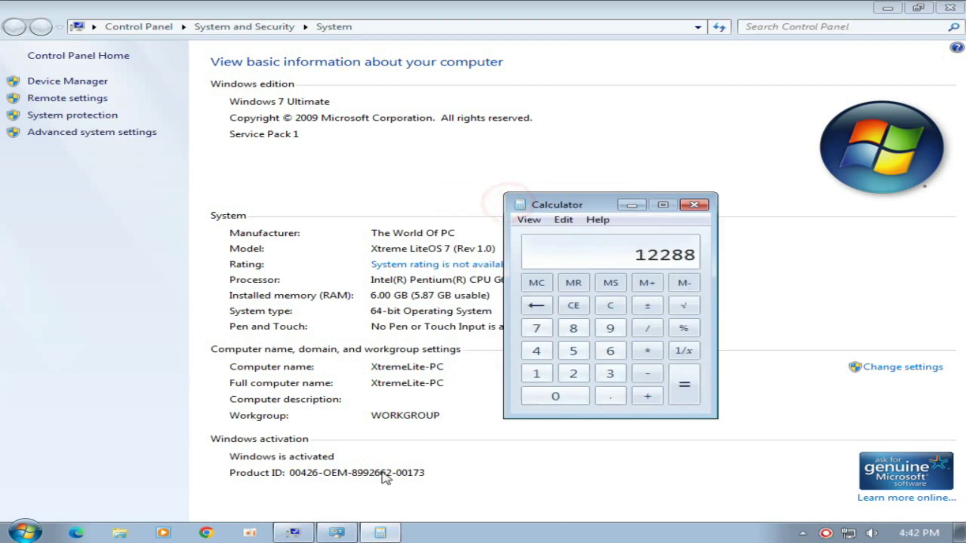
left_click(293, 533)
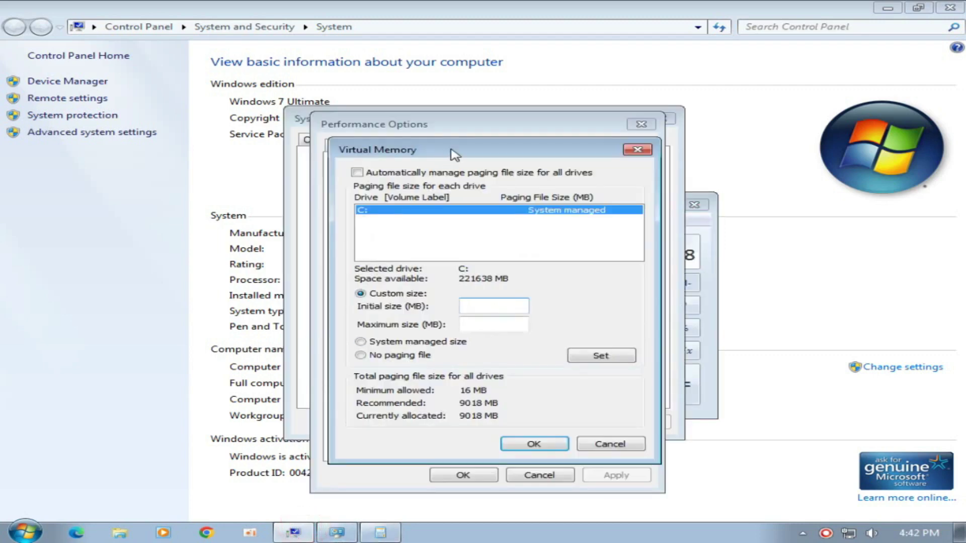
left_click_drag(455, 154, 353, 162)
left_click(435, 136)
left_click_drag(439, 156, 530, 135)
left_click(705, 247)
left_click_drag(578, 205, 763, 211)
left_click(350, 279)
left_click(455, 290)
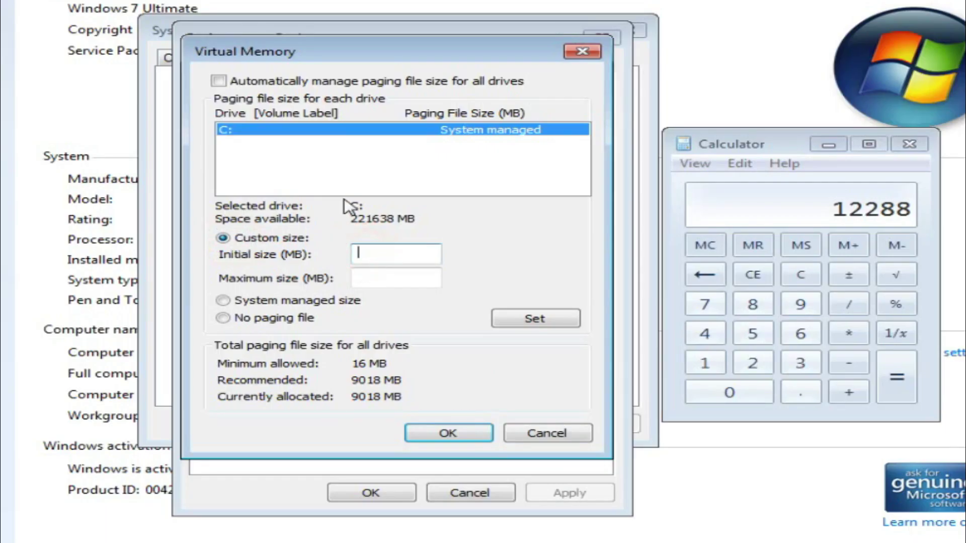
Step: Set the initial and maximum paging file sizes of drive C: to 12288 MB and assign them to the drive
type("12288")
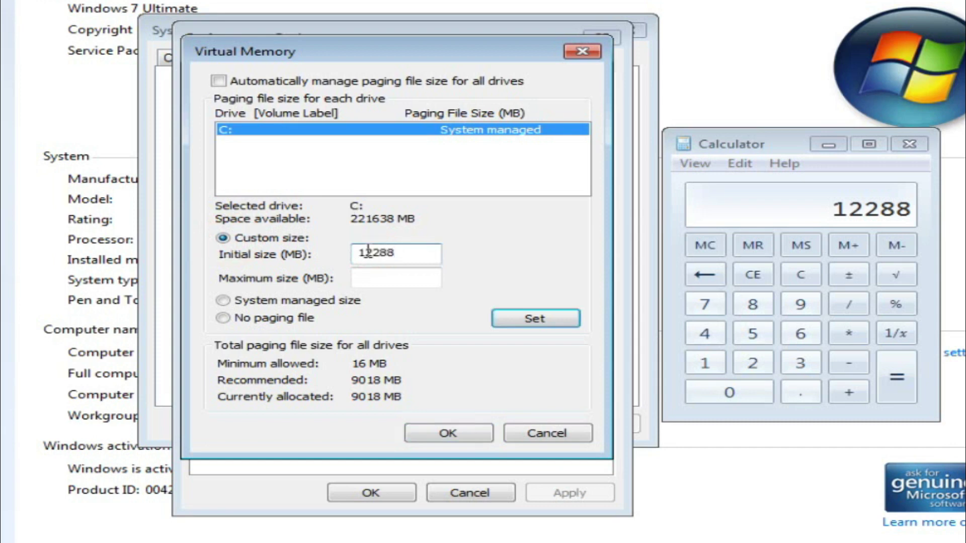
left_click(377, 281)
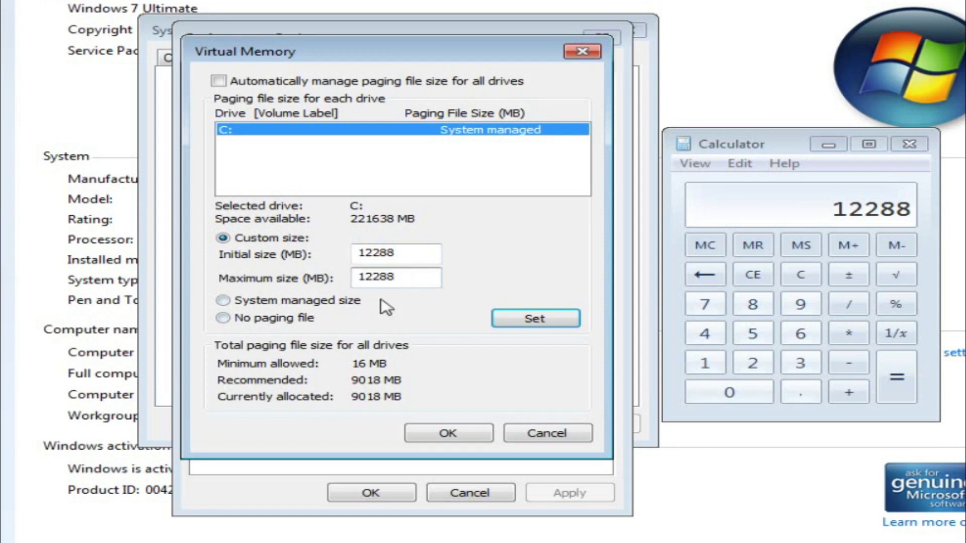
double_click(417, 252)
double_click(428, 275)
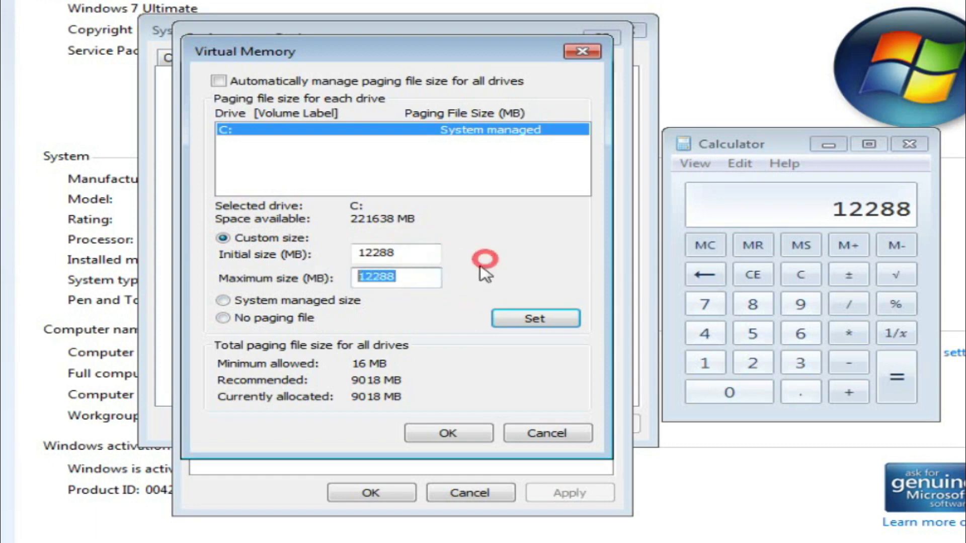
left_click(411, 273)
left_click(424, 253)
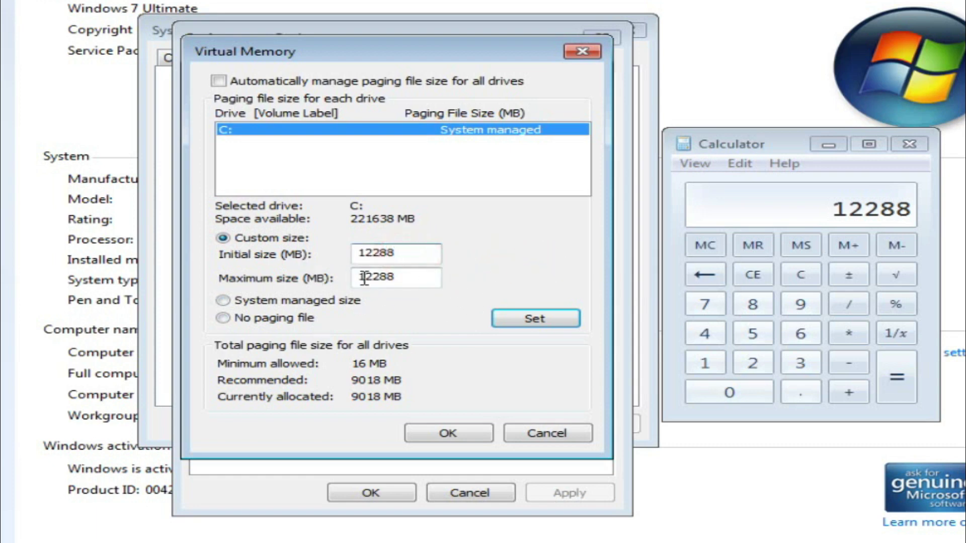
left_click(510, 316)
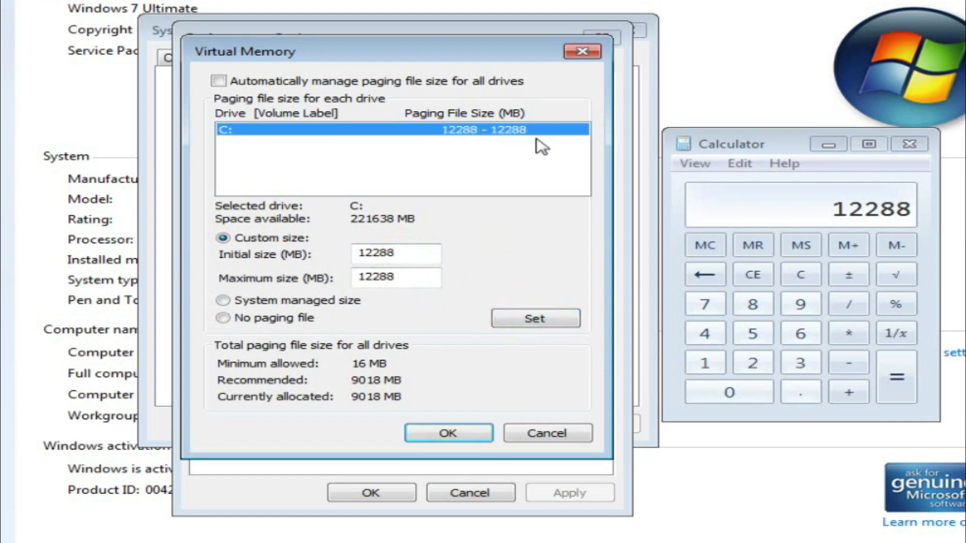
Step: Confirm the virtual memory change and the restart notice, and close the Performance Options and System Properties dialogs with their settings accepted
left_click(436, 433)
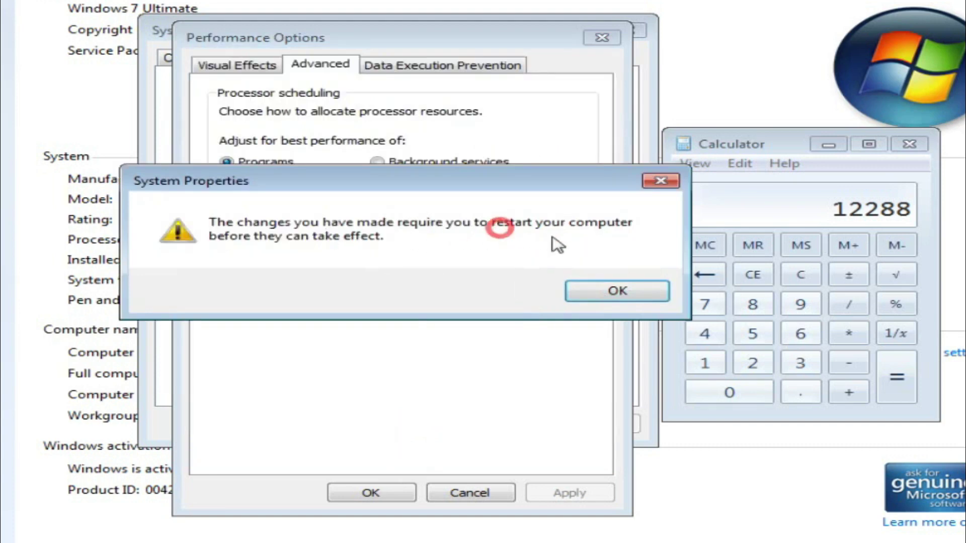
left_click(630, 291)
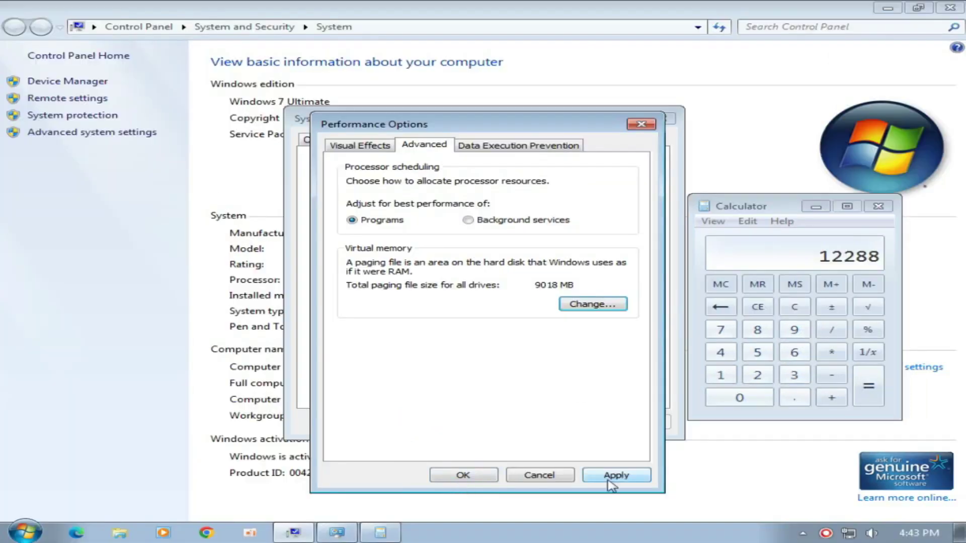
left_click(609, 477)
left_click(461, 475)
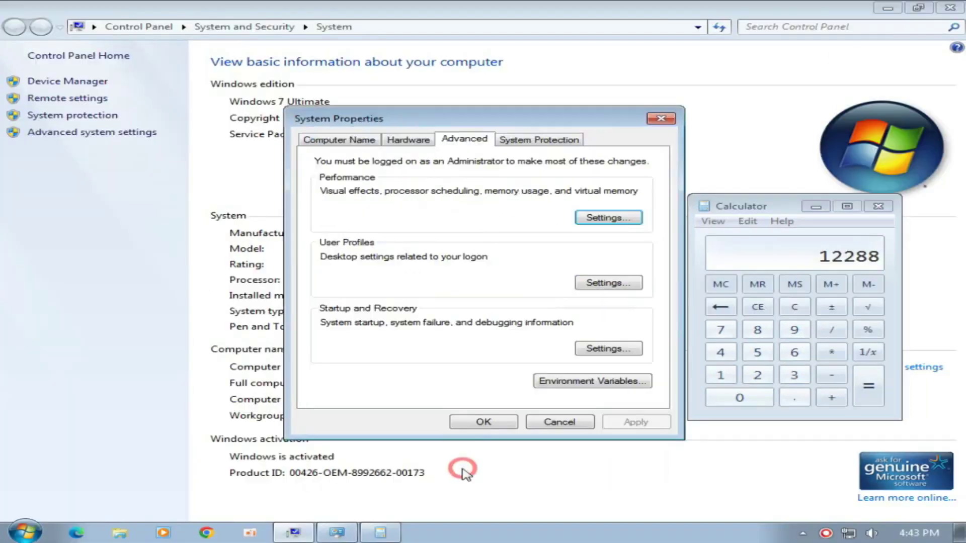
left_click(480, 423)
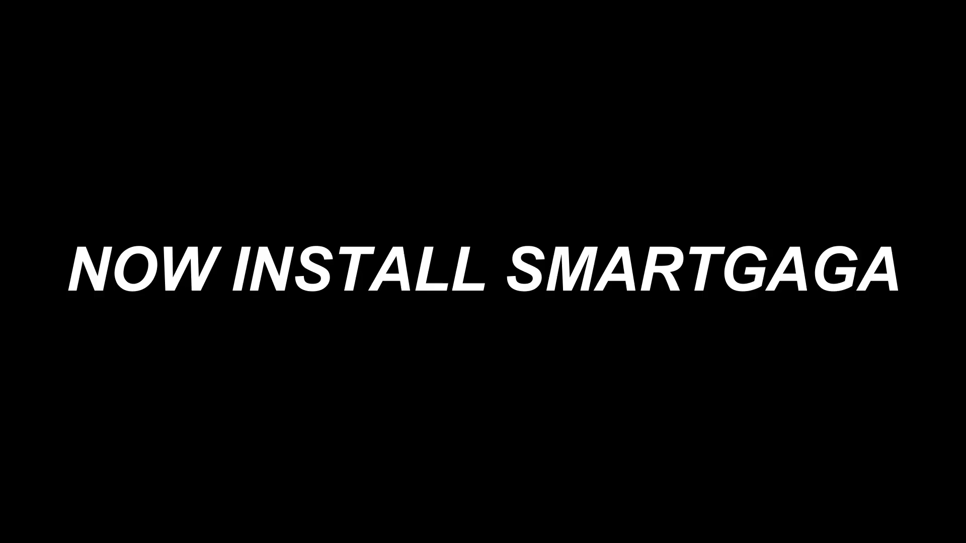
Step: Refresh the desktop twice
right_click(302, 155)
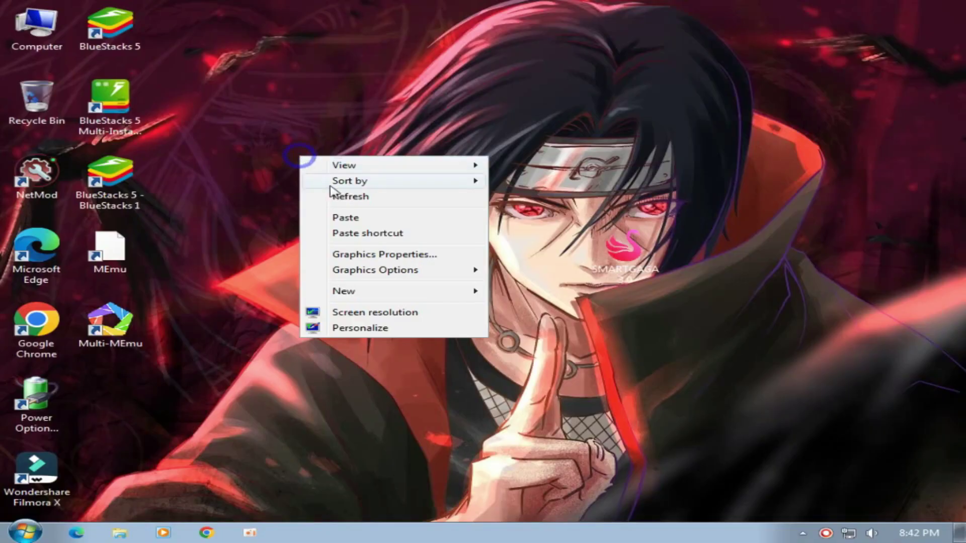
left_click(342, 194)
right_click(295, 154)
left_click(361, 195)
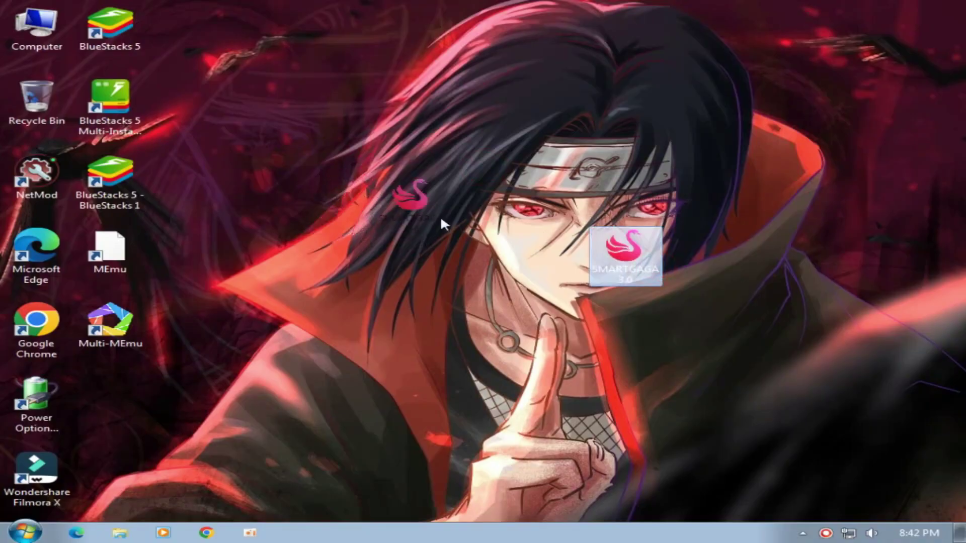
Step: Move the SMARTGAGA 3.0 installer toward the centre of the desktop and launch it
left_click_drag(614, 255, 468, 255)
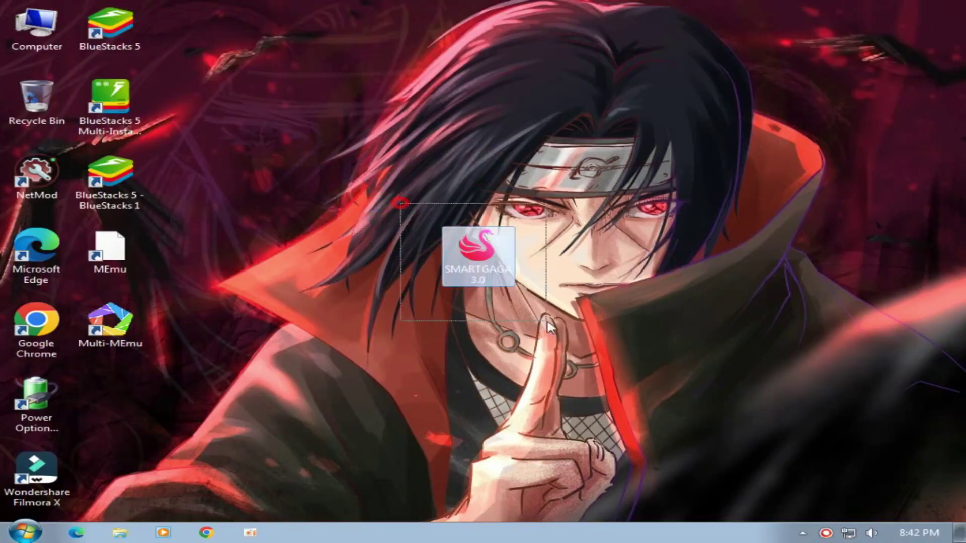
right_click(468, 256)
left_click(543, 126)
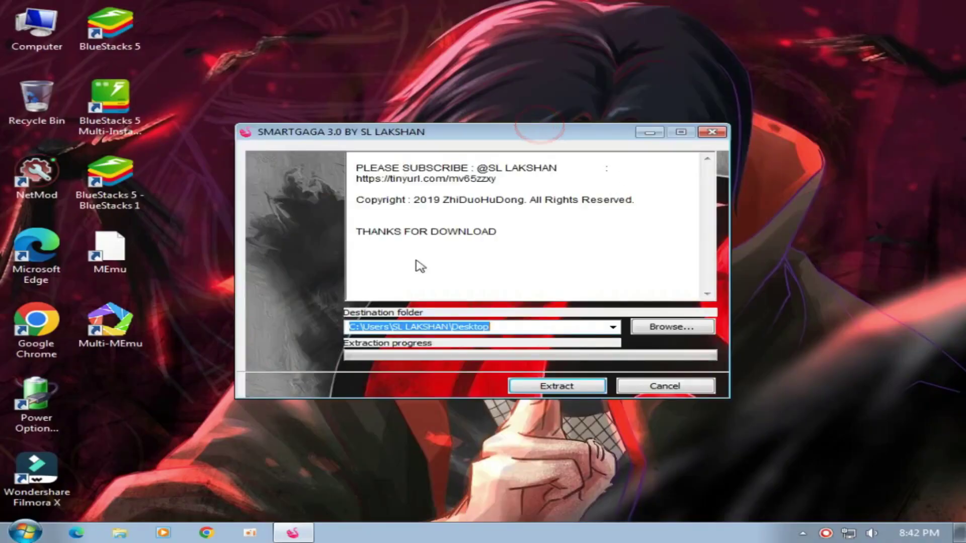
Step: Set the destination folder to C:\Program Files (x86) and extract the SmartGaGa 3.0 files there
left_click(663, 334)
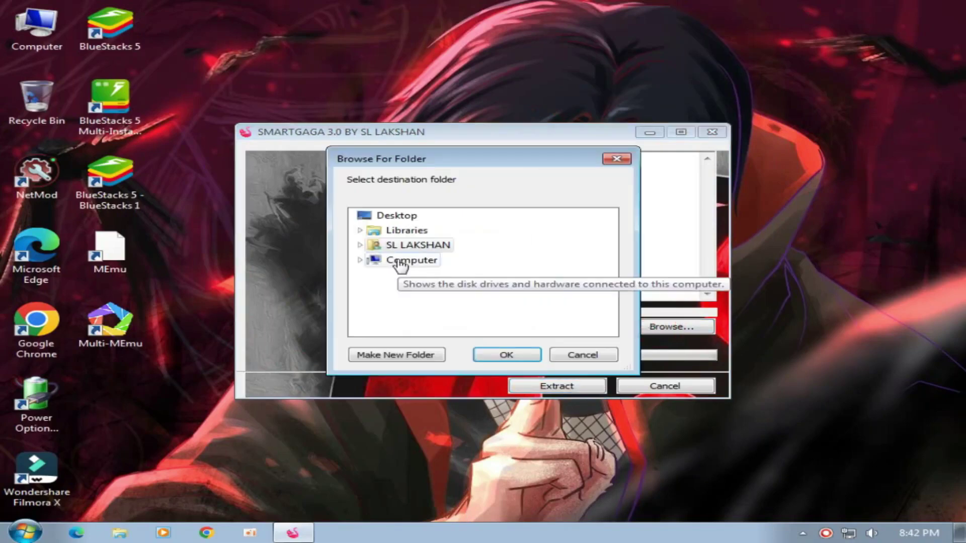
left_click(420, 260)
left_click(457, 284)
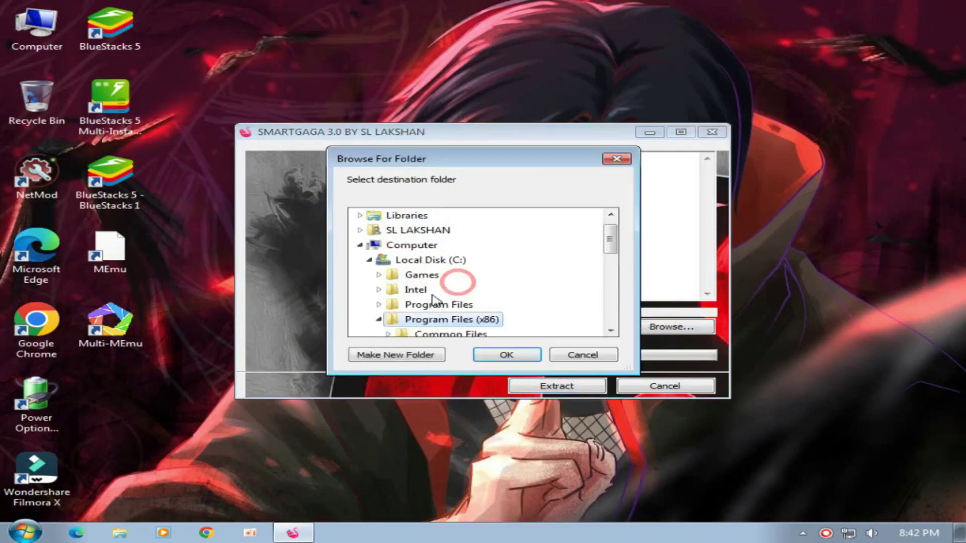
left_click(498, 355)
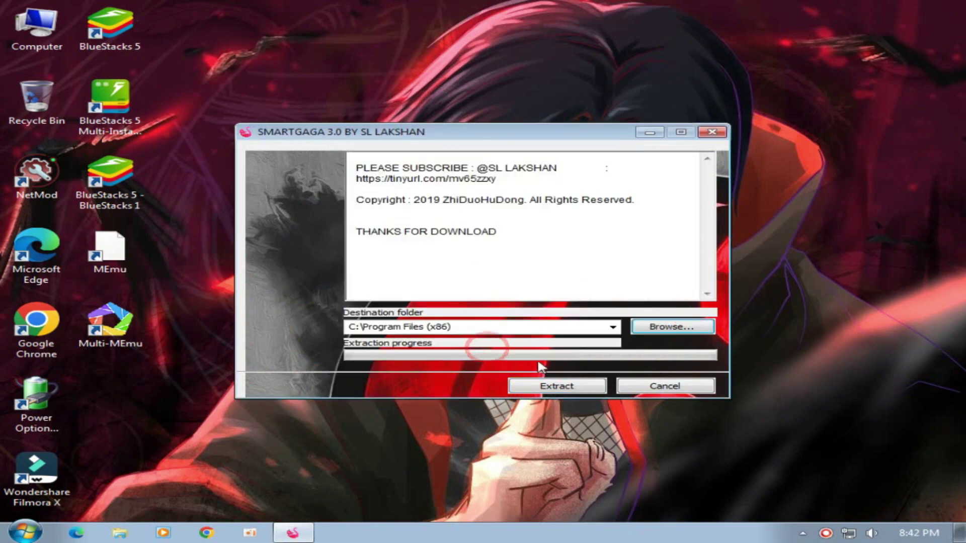
left_click(548, 389)
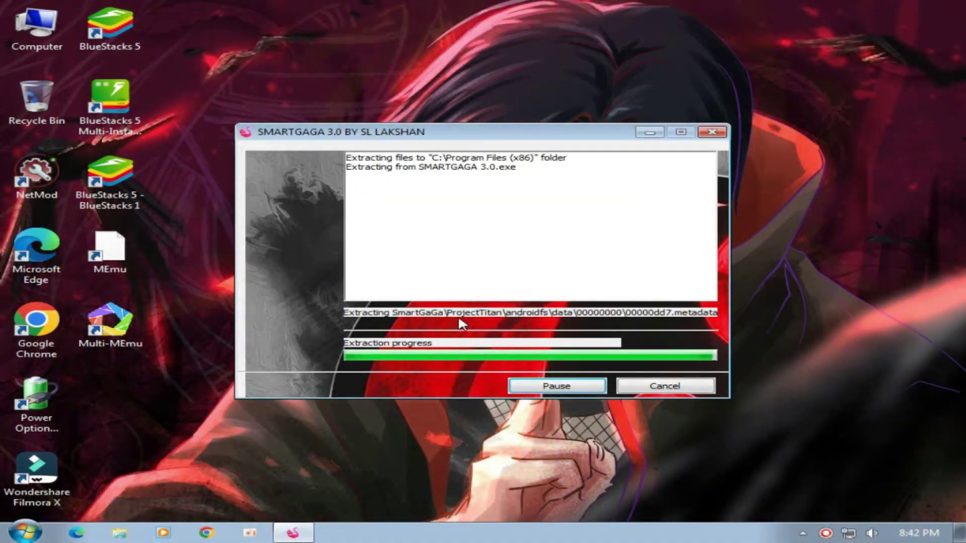
Step: Move the SMARTGAGA 3.0 installer from the desktop to the Recycle Bin, refreshing the desktop before and after
right_click(262, 170)
left_click(319, 208)
left_click_drag(478, 254, 30, 103)
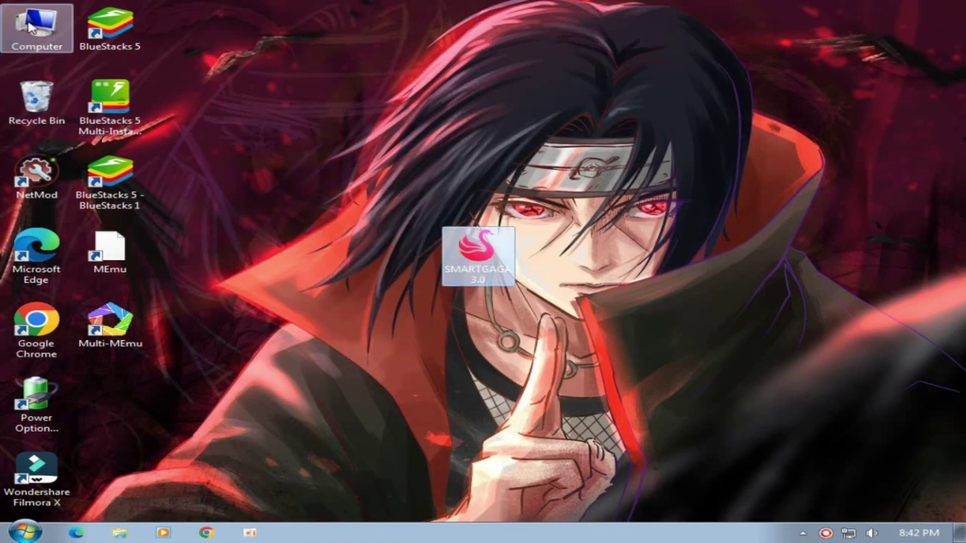
right_click(226, 78)
left_click(308, 116)
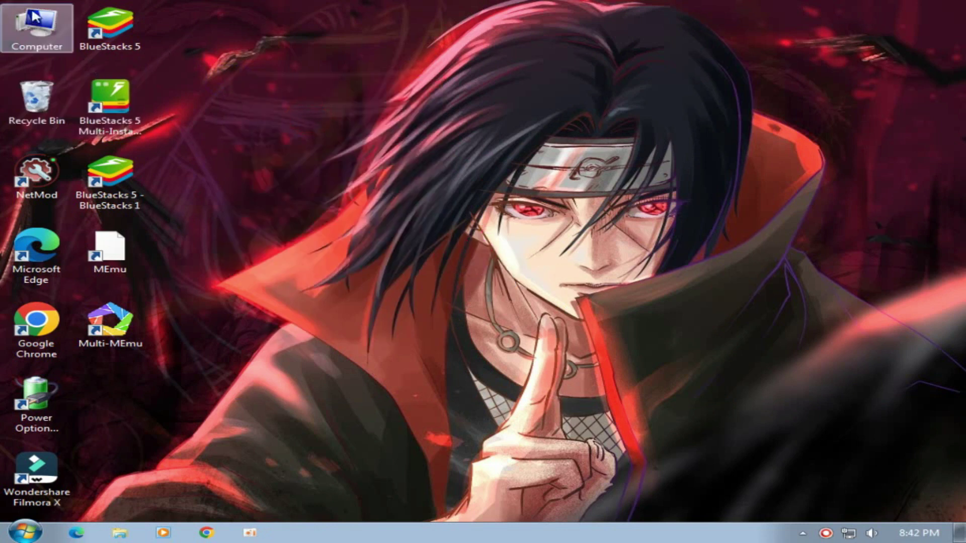
Step: Open the Engine folder at C:\Program Files (x86)\SmartGaGa\ProjectTitan in the file explorer
double_click(32, 28)
double_click(333, 186)
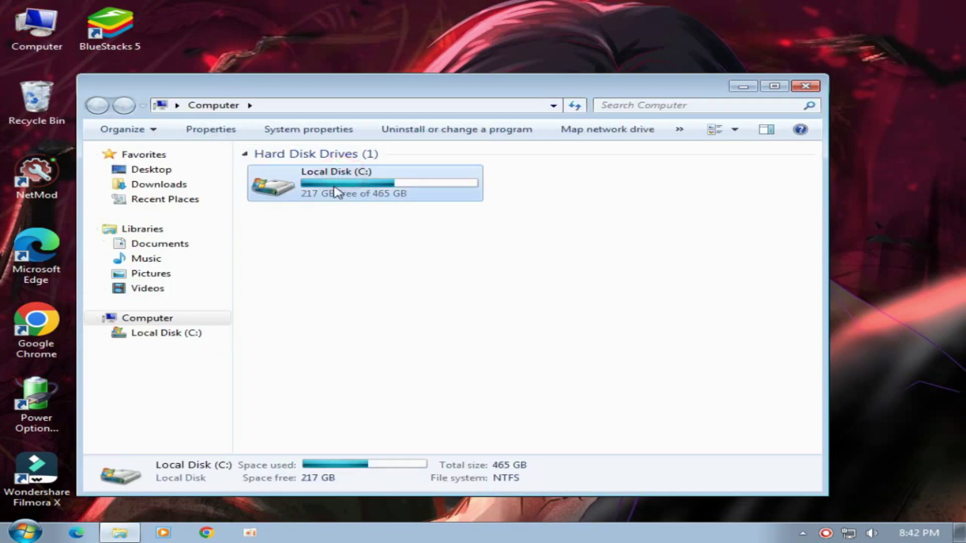
left_click(297, 214)
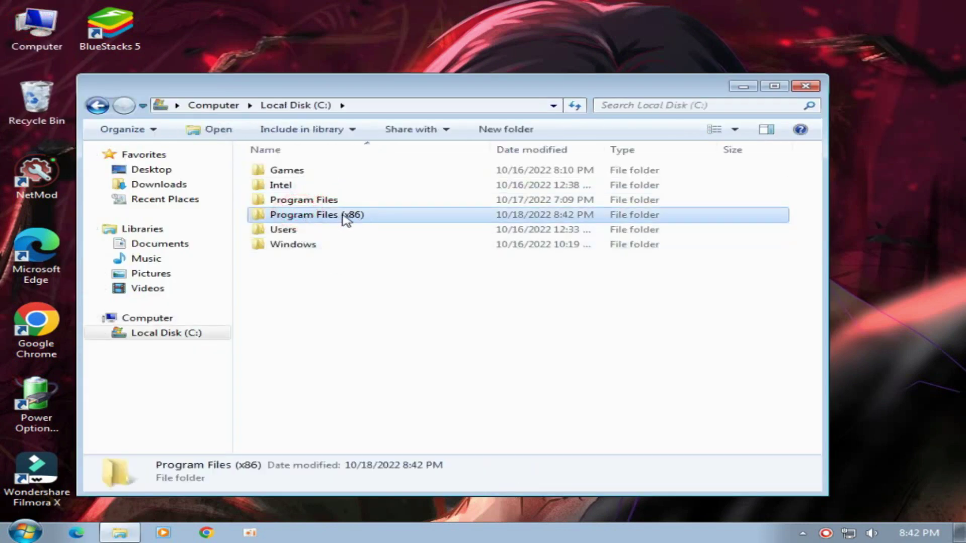
double_click(345, 219)
left_click(272, 338)
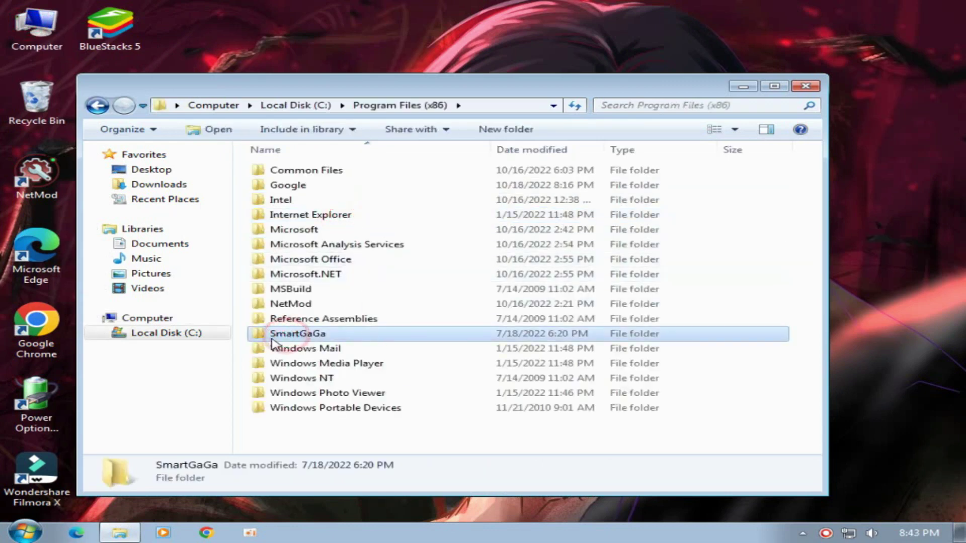
double_click(311, 335)
left_click(318, 173)
double_click(319, 173)
left_click(296, 187)
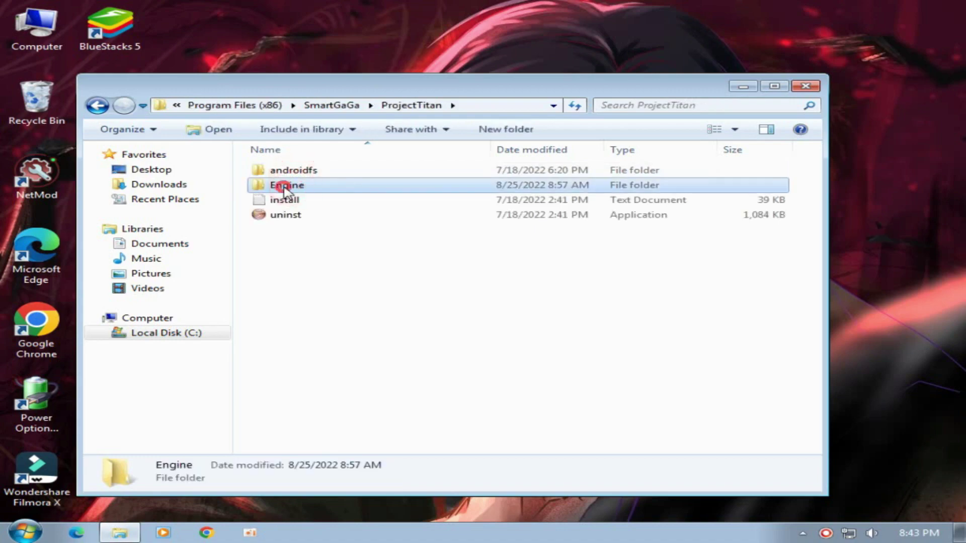
double_click(284, 186)
Step: Find the ProjectTitan application in the Engine folder and launch it to start the emulator
scroll(310, 266, "down", 20)
scroll(292, 278, "up", 3)
scroll(290, 279, "down", 3)
scroll(287, 267, "up", 2)
scroll(282, 266, "down", 4)
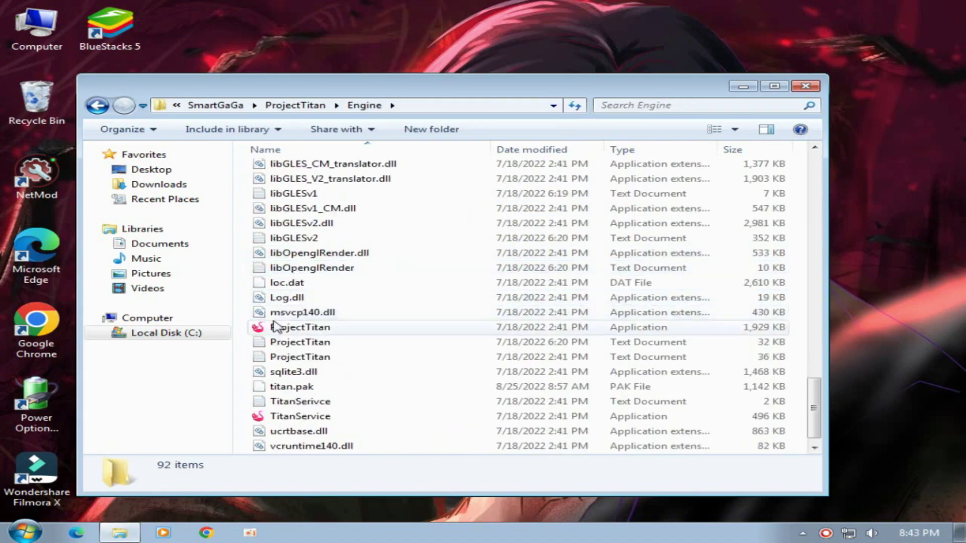
left_click(299, 315)
double_click(300, 314)
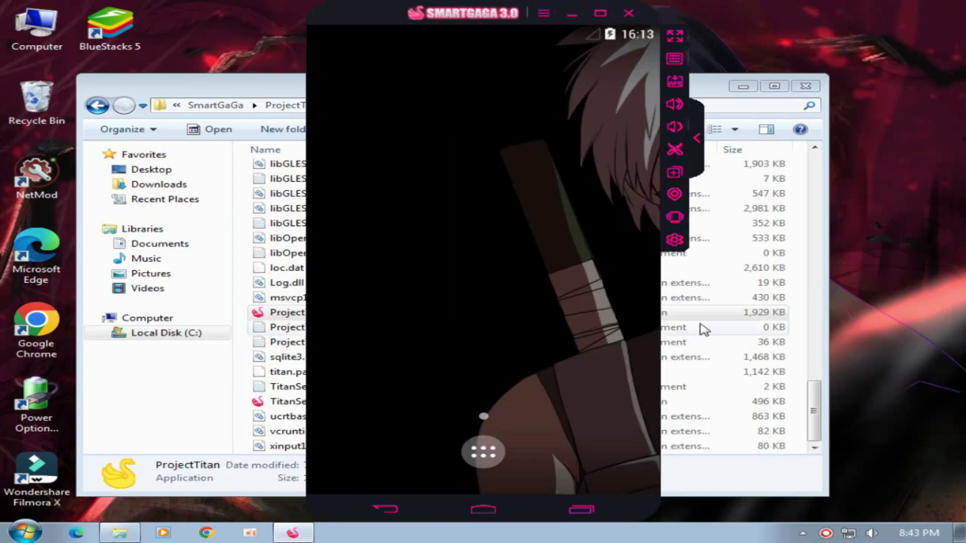
Step: Show the emulator's installed apps and look over its main menu of cache, memory, rotation and settings commands
left_click(483, 451)
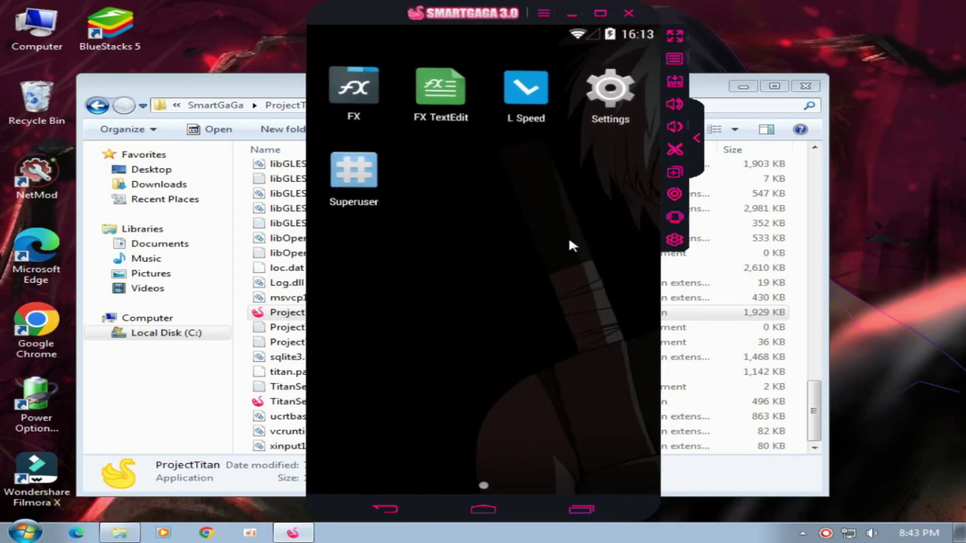
left_click(544, 14)
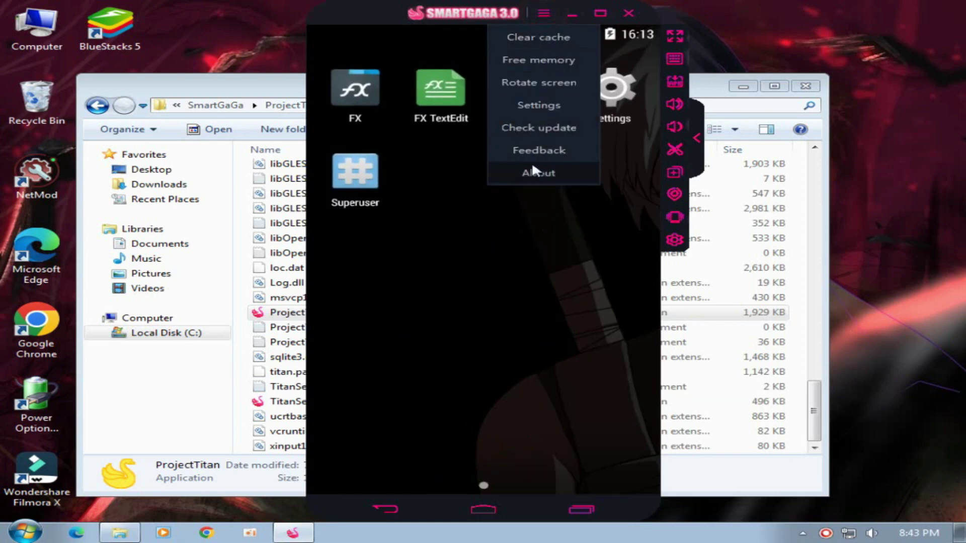
left_click(532, 164)
left_click(618, 108)
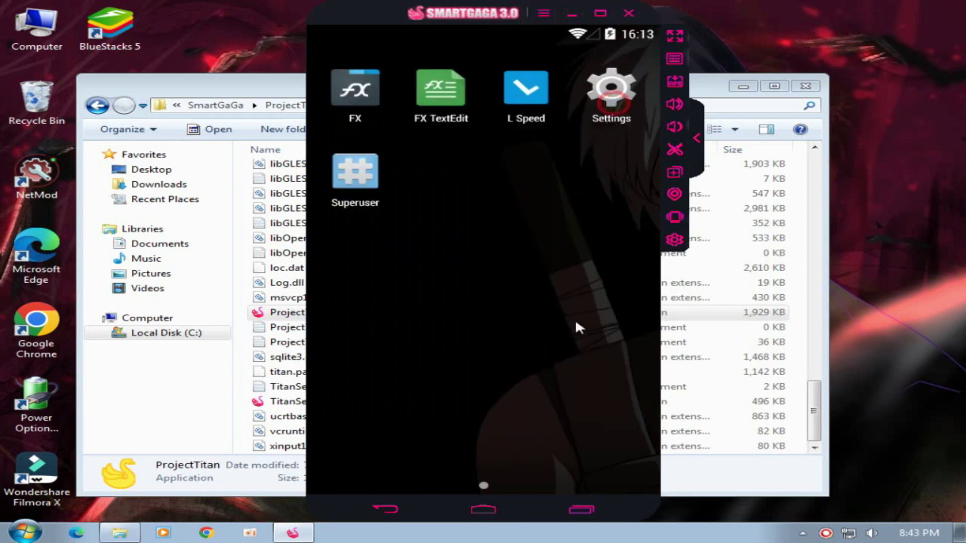
Step: Open the Android Settings app, view the recent apps overview, and return to the list of installed apps
left_click(616, 93)
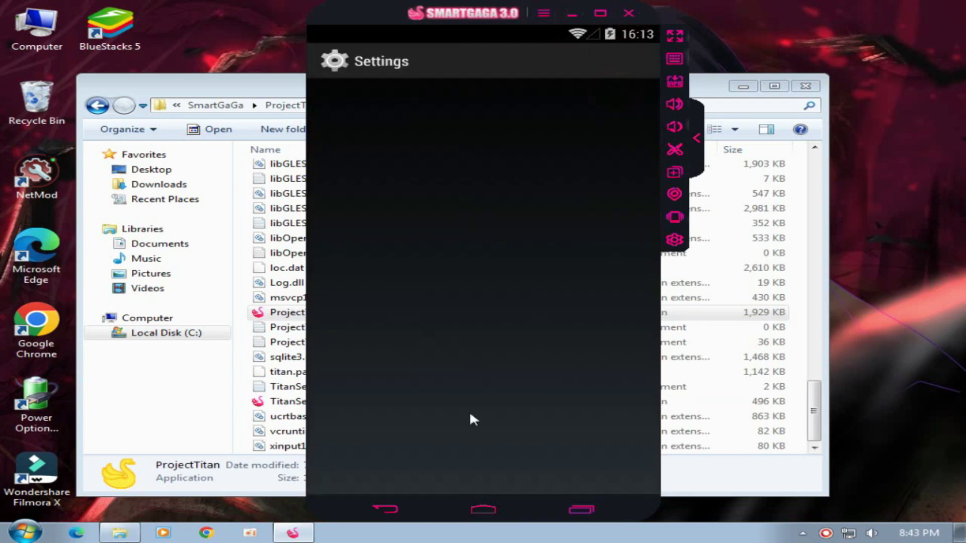
left_click_drag(463, 156, 506, 487)
left_click(583, 511)
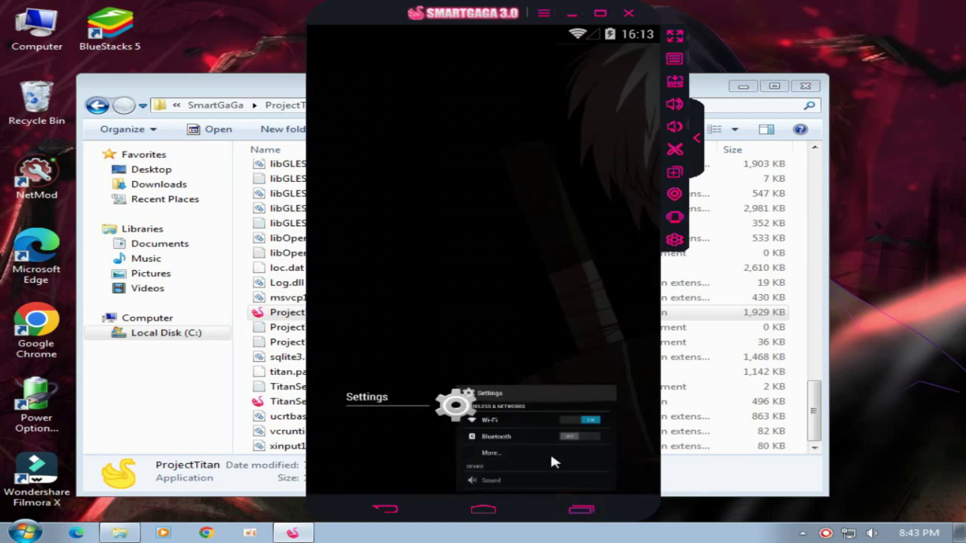
left_click(476, 329)
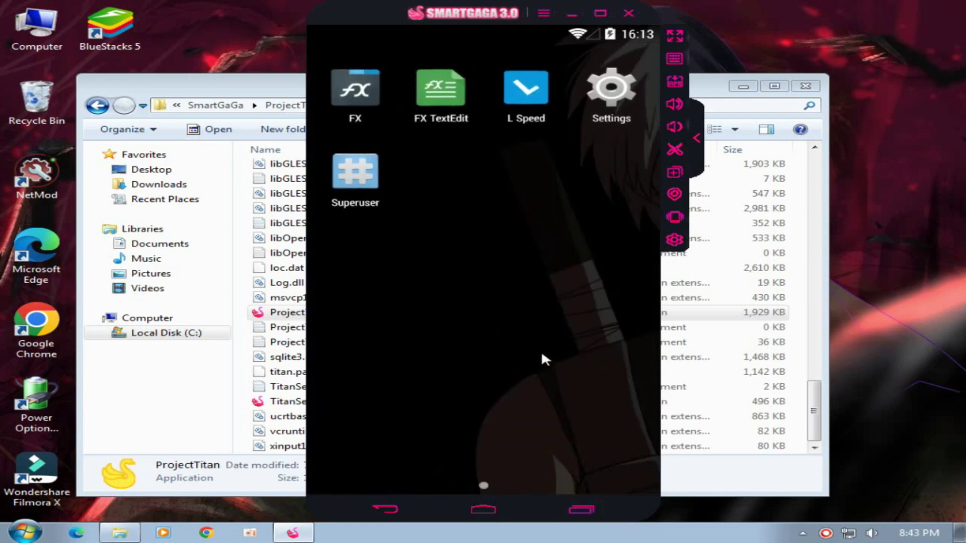
Step: Exit SmartGaGa with confirmation and close the Engine folder window
left_click(629, 13)
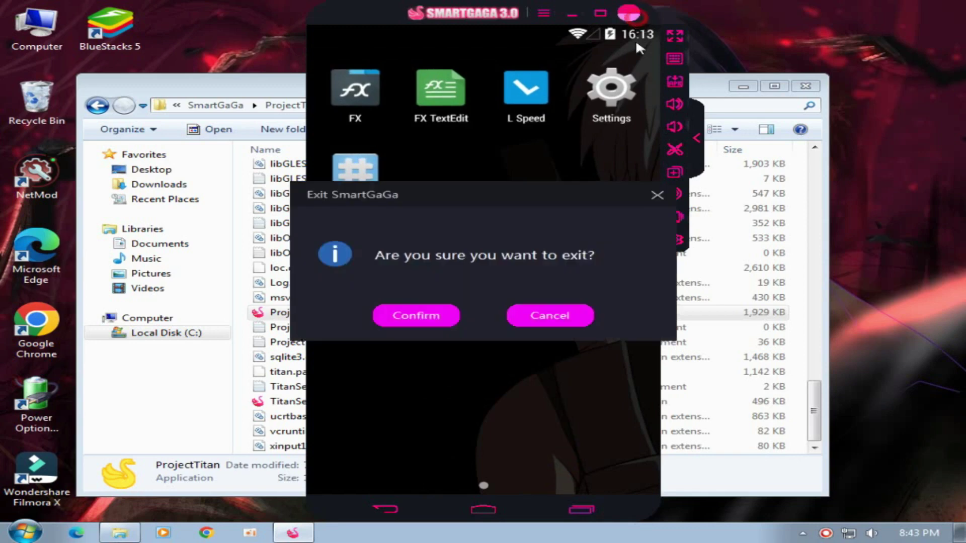
left_click(432, 325)
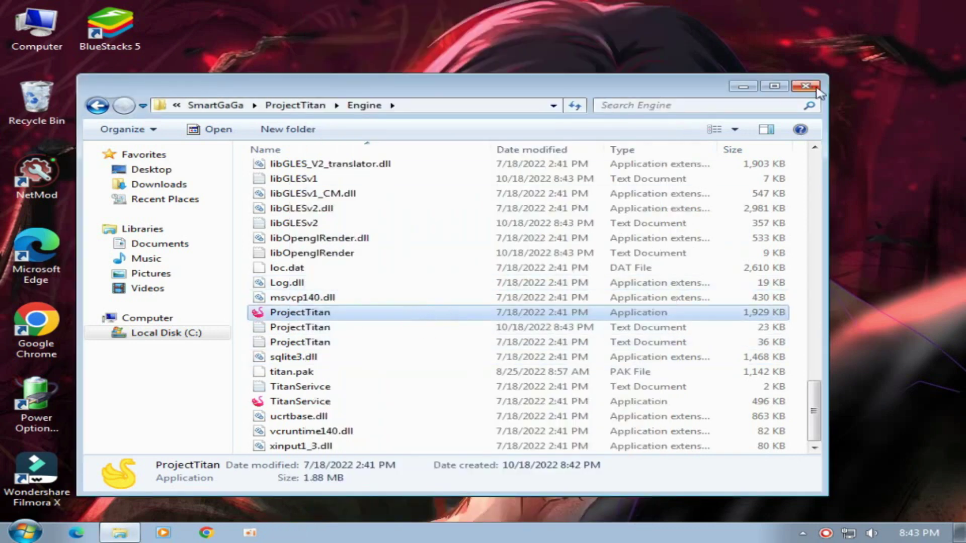
left_click(805, 87)
Step: Refresh the desktop
right_click(486, 173)
right_click(460, 186)
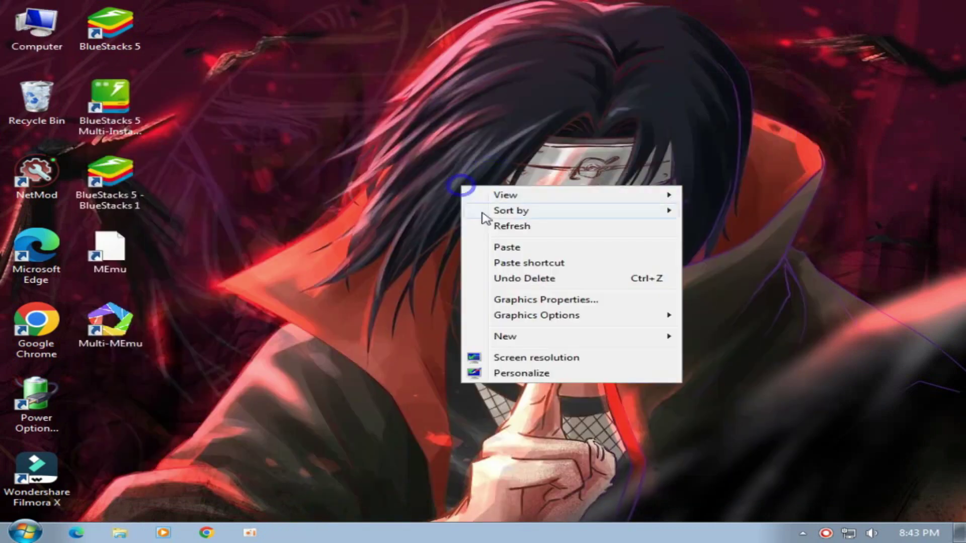
left_click(512, 225)
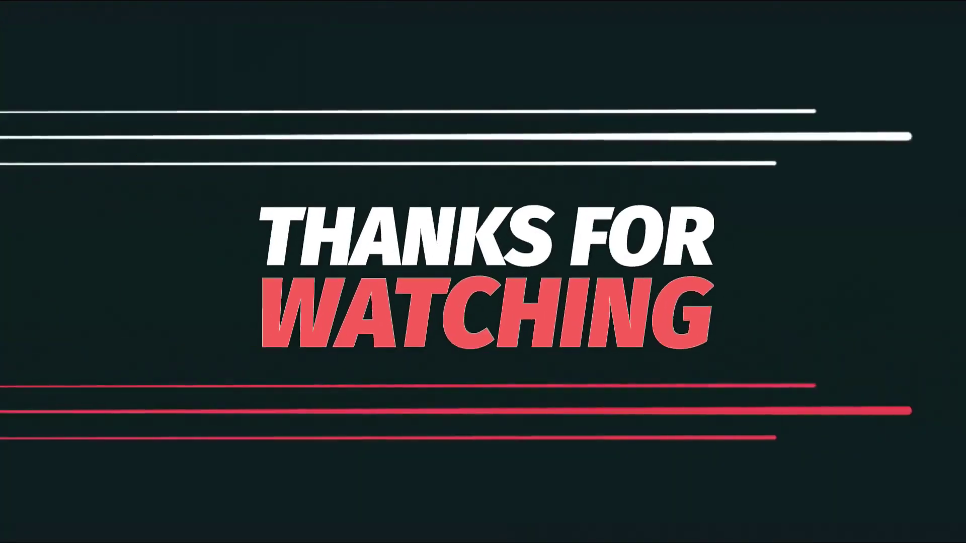